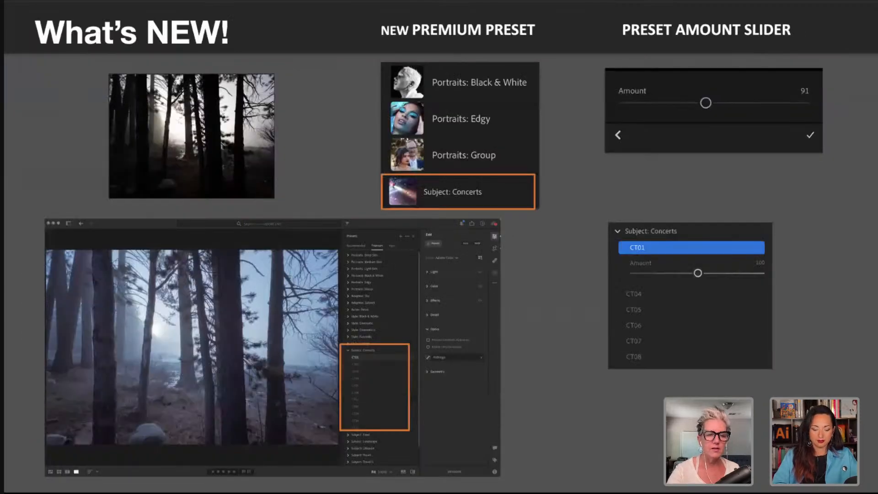
Leave the slideshow and switch to Lightroom's recently edited photos
key(Escape)
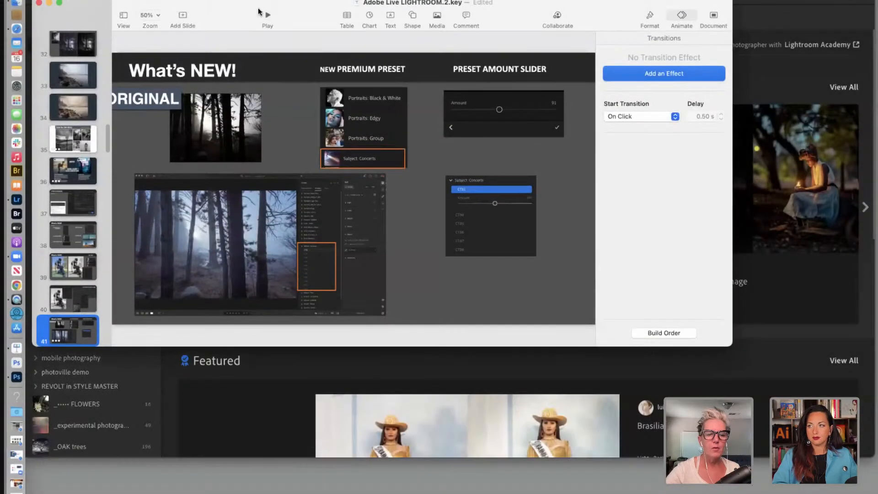
click(783, 393)
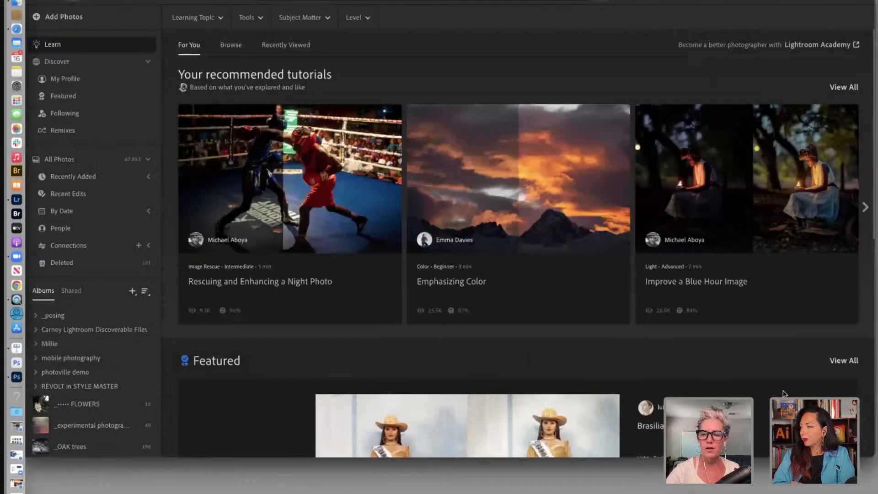
click(84, 195)
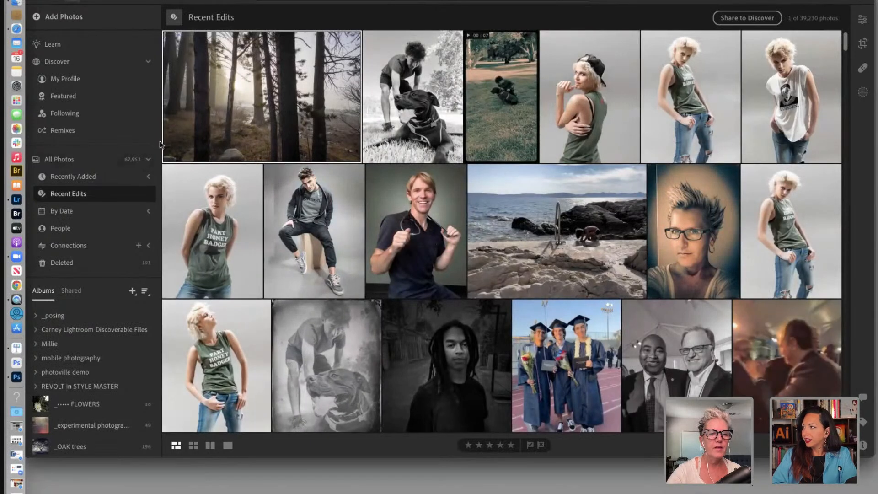
Narrow the sidebar slightly and enlarge the Lightroom window's height to show more of the photo grid
drag(160, 143, 157, 163)
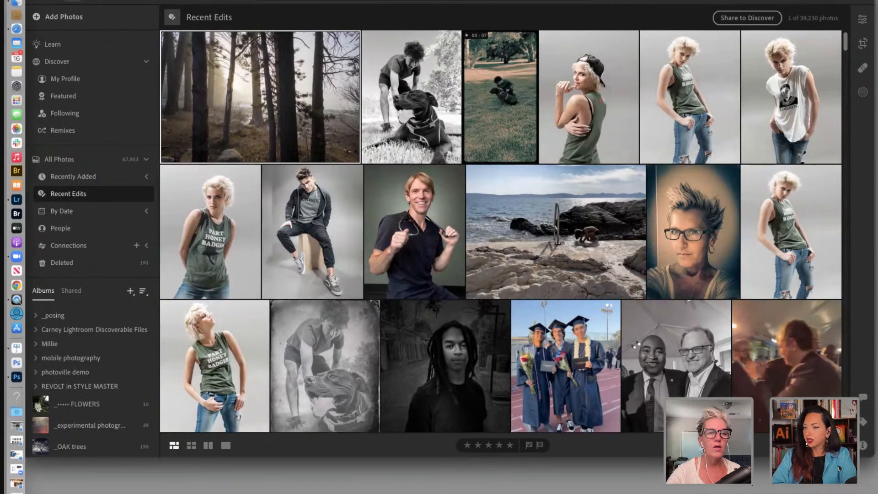
mouse_move(192, 2)
mouse_down()
mouse_move(180, 1)
mouse_move(193, 1)
mouse_up()
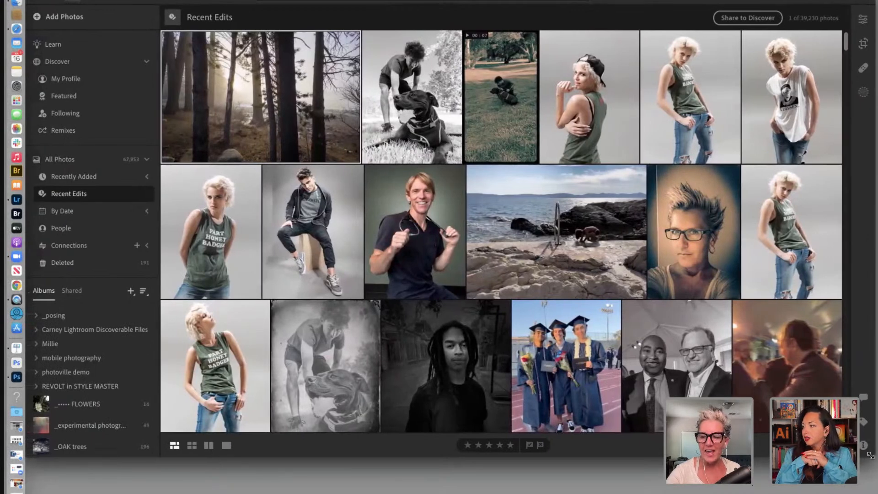
drag(870, 456, 871, 493)
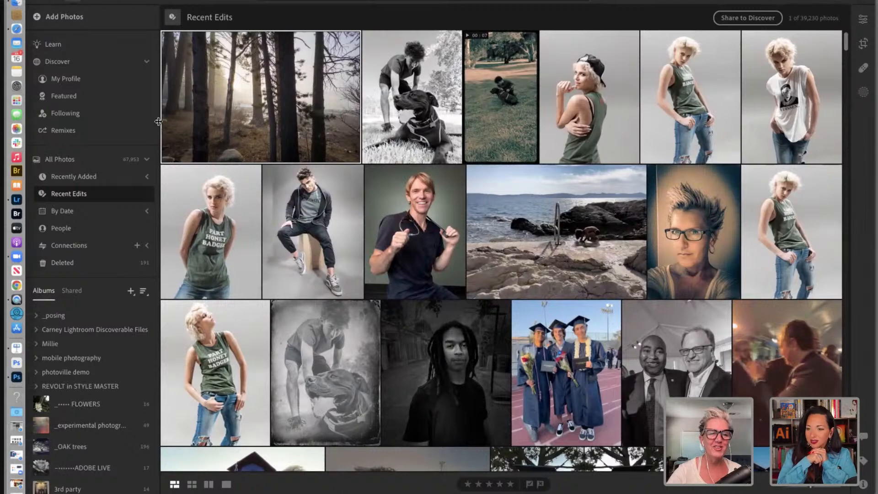
Open the black-and-white photo of the young man standing over the dog from the ADOBE LIVE album
drag(156, 122, 153, 197)
click(97, 131)
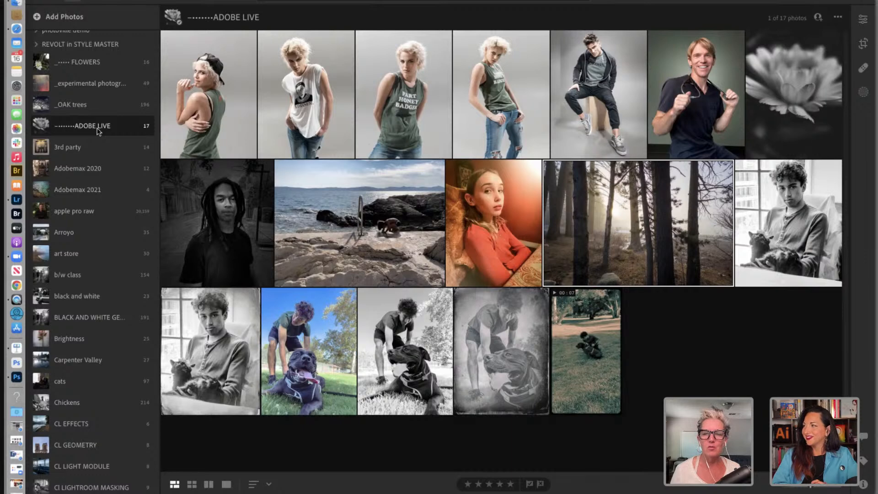
click(419, 332)
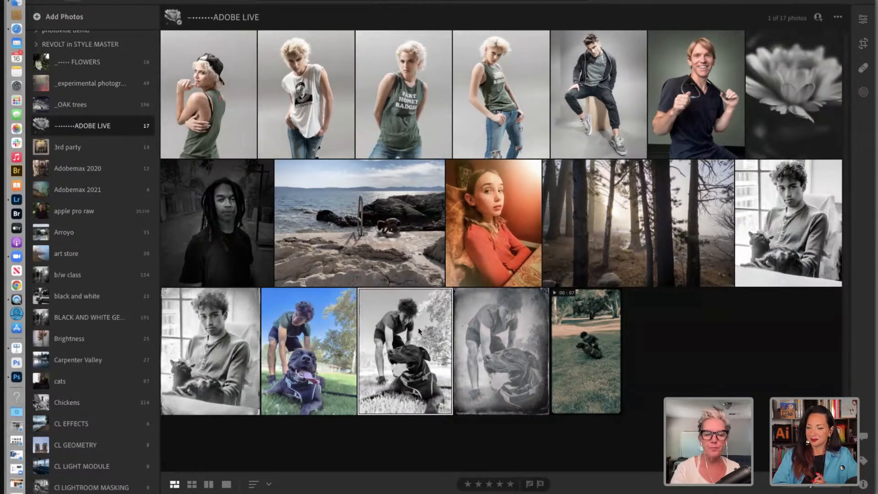
double_click(420, 332)
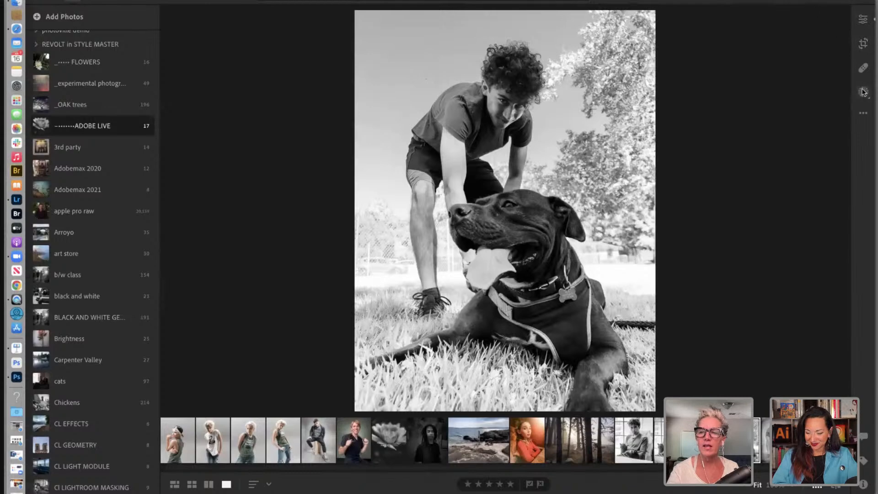
Show the photo's edit controls and versions, and restore its Original version
scroll(849, 23, up, 1)
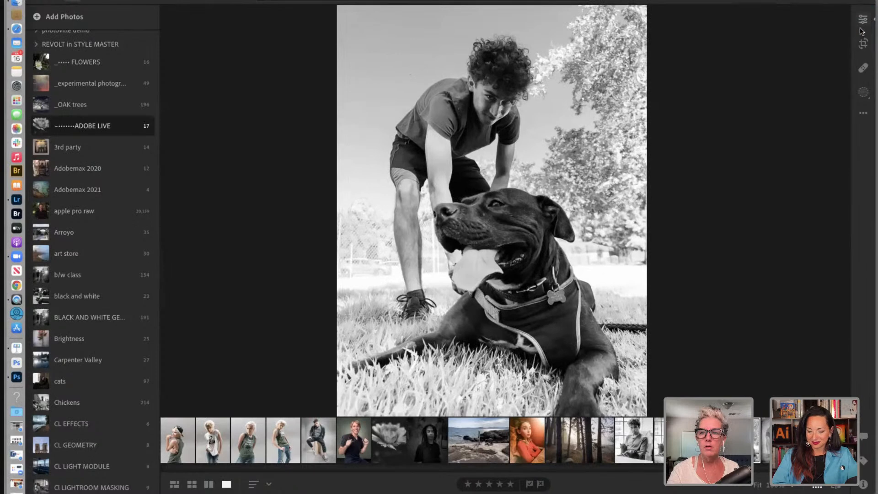
click(863, 20)
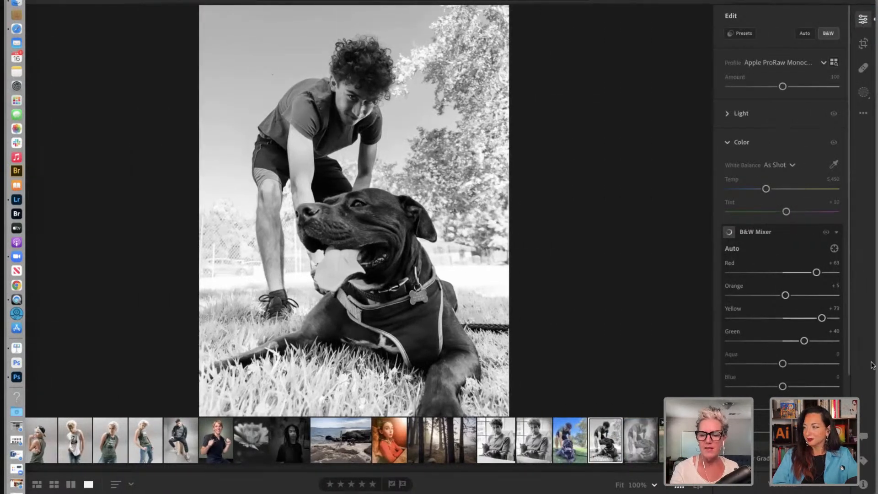
click(789, 487)
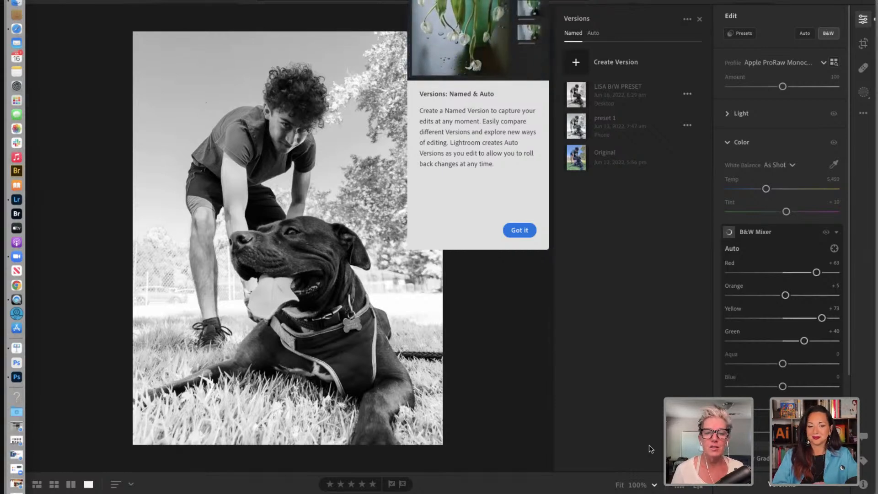
click(520, 230)
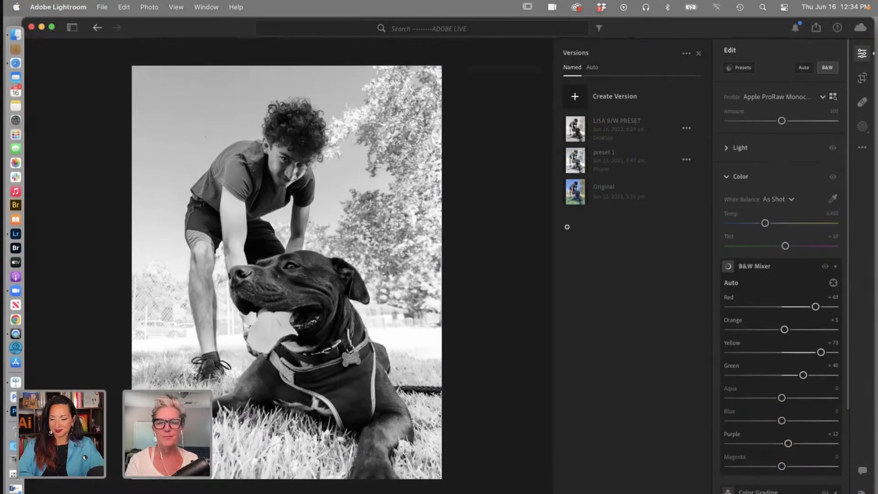
click(598, 190)
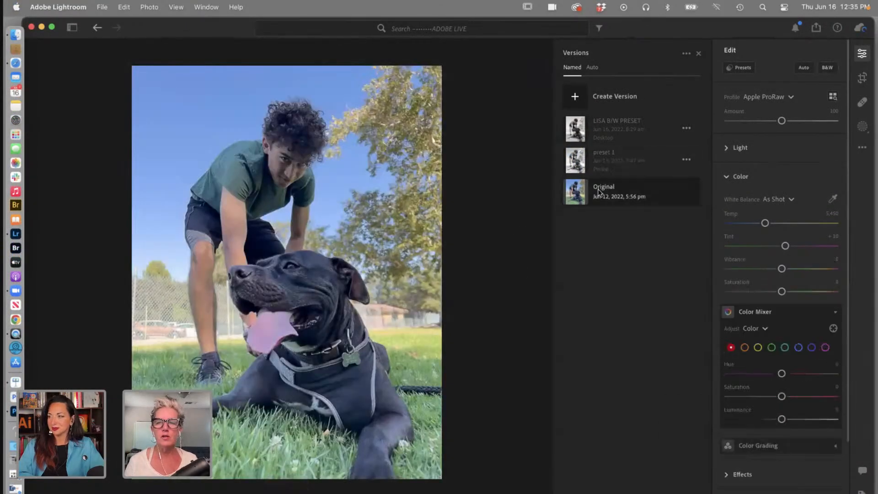
Collapse the Color settings and show the premium presets with the Adaptive: Subject group closed
scroll(727, 192, down, 1)
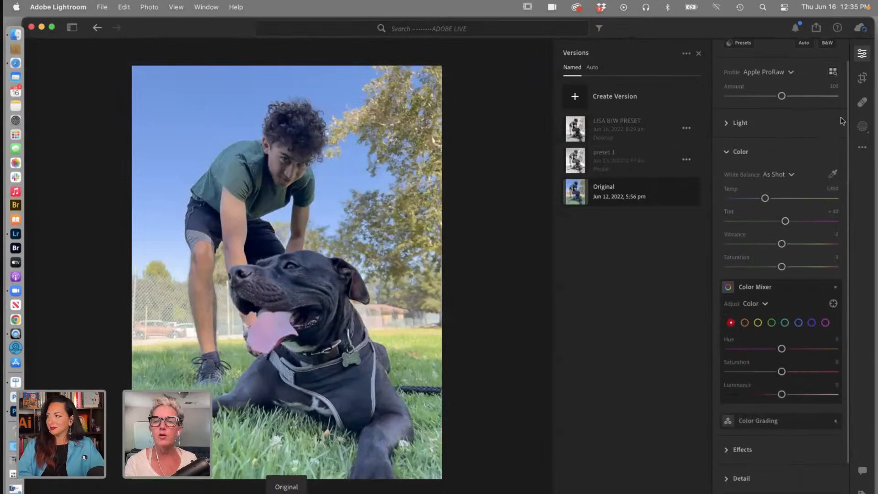
click(729, 153)
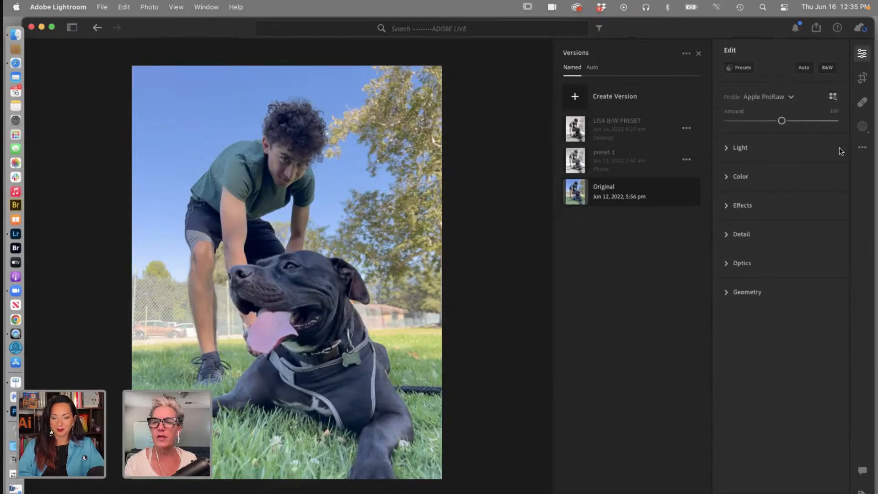
click(743, 68)
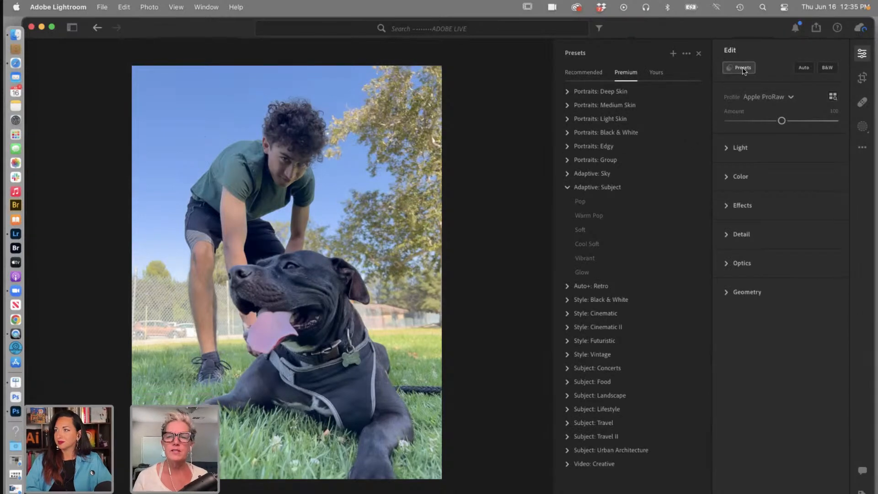
click(568, 188)
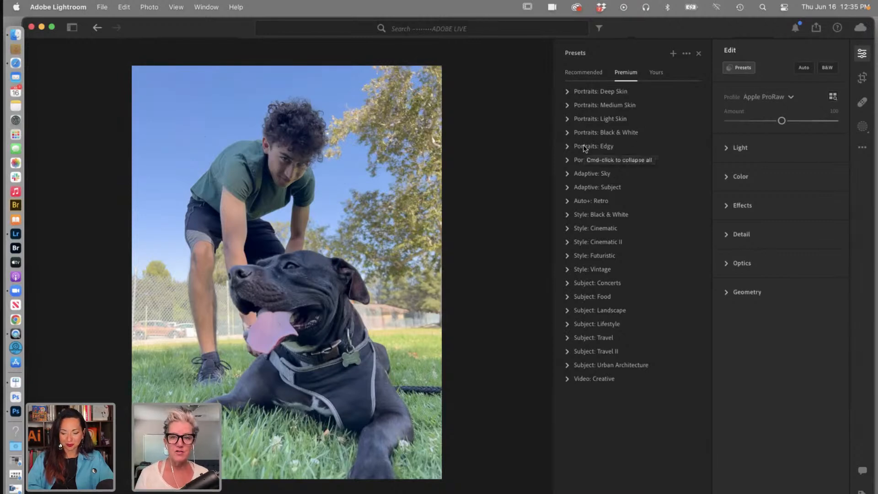
Preview the Portraits: Black & White presets and apply PB08 to the photo
click(566, 147)
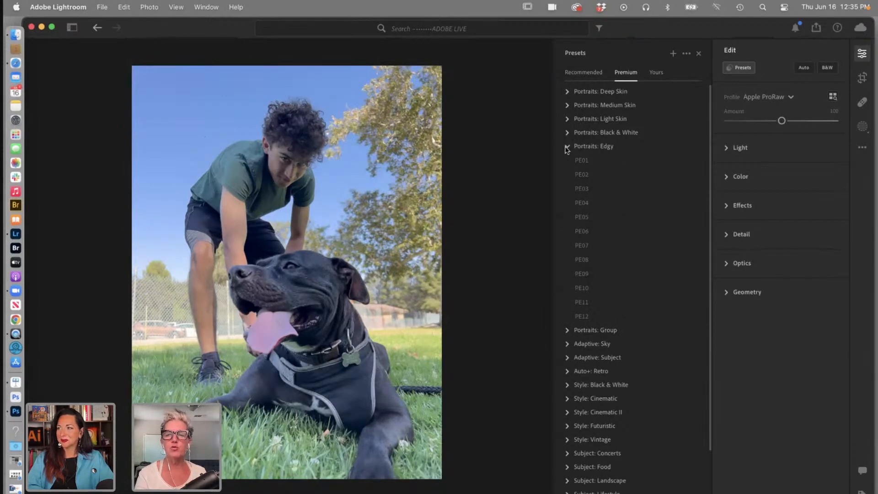
click(567, 146)
click(567, 133)
click(581, 146)
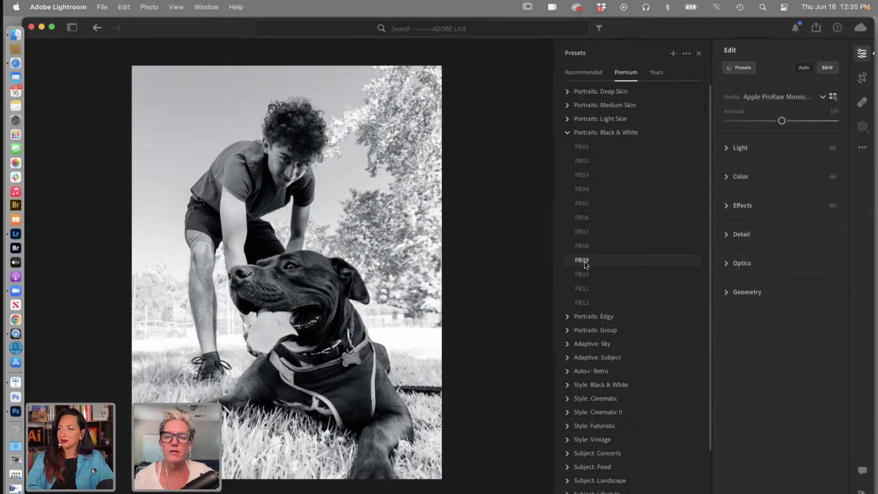
click(585, 261)
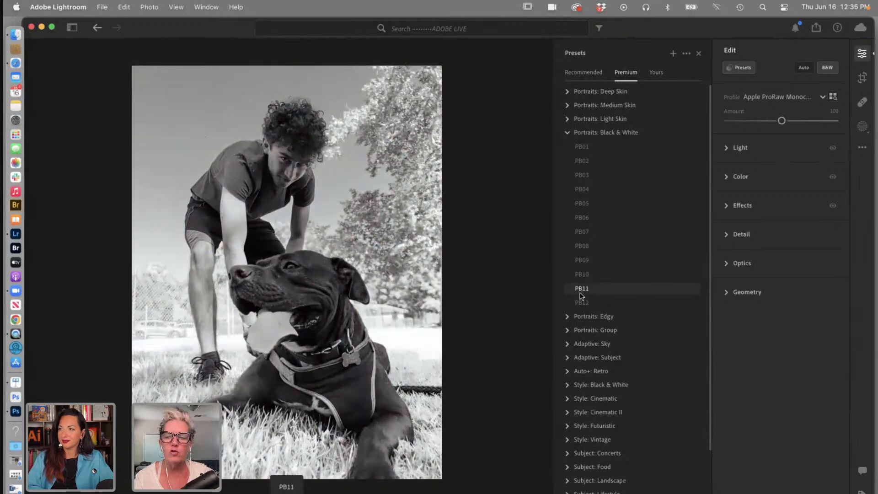
click(581, 246)
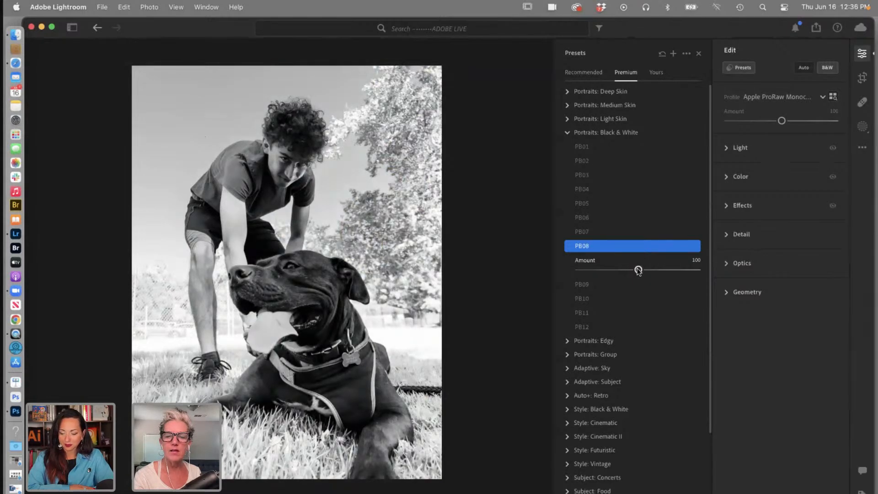
Compare the PB08 preset at amount 0 and set its amount to 92
drag(639, 271, 549, 279)
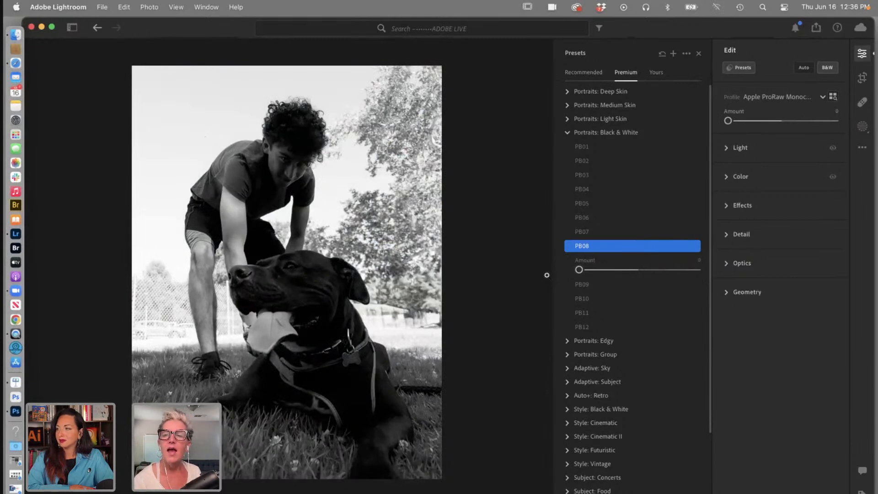
click(823, 98)
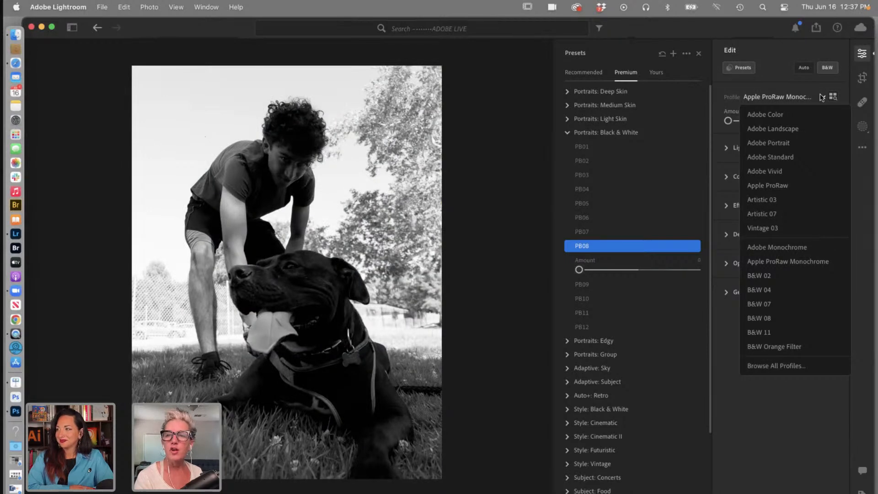
click(623, 274)
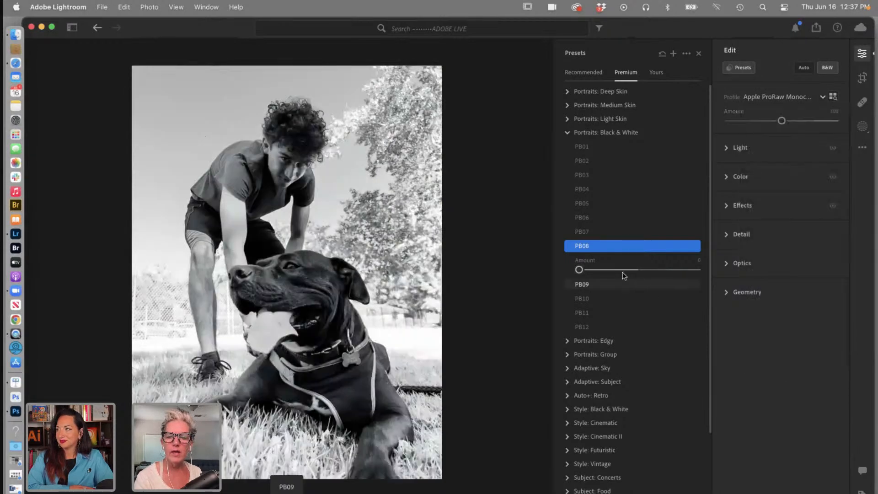
drag(579, 270, 630, 276)
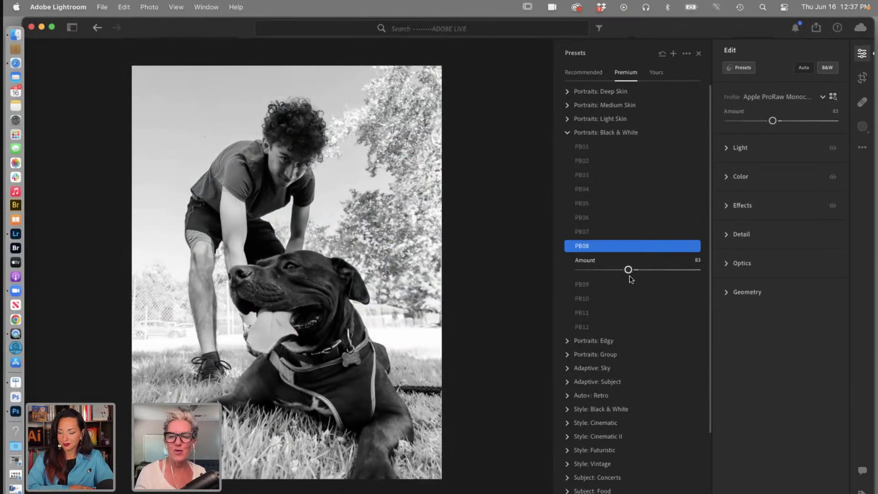
mouse_move(629, 269)
mouse_down()
mouse_move(694, 270)
mouse_move(609, 275)
mouse_move(678, 282)
mouse_move(595, 271)
mouse_move(654, 271)
mouse_move(633, 271)
mouse_up()
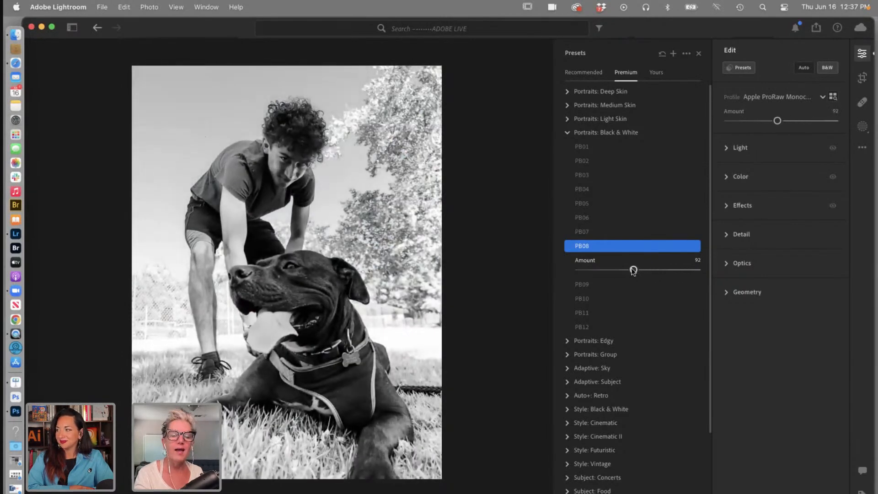
Examine the Light, Point Curve and B&W Mixer adjustments that the preset applies to the photo
click(726, 148)
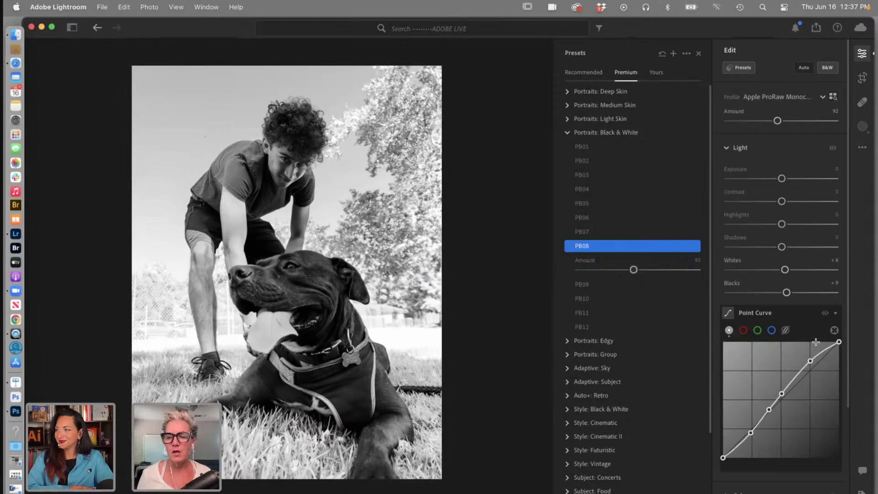
click(836, 313)
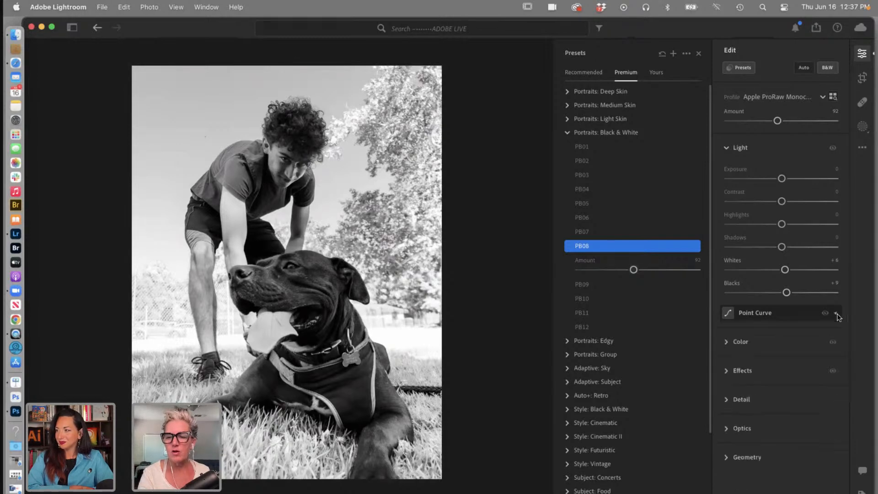
click(729, 149)
click(728, 180)
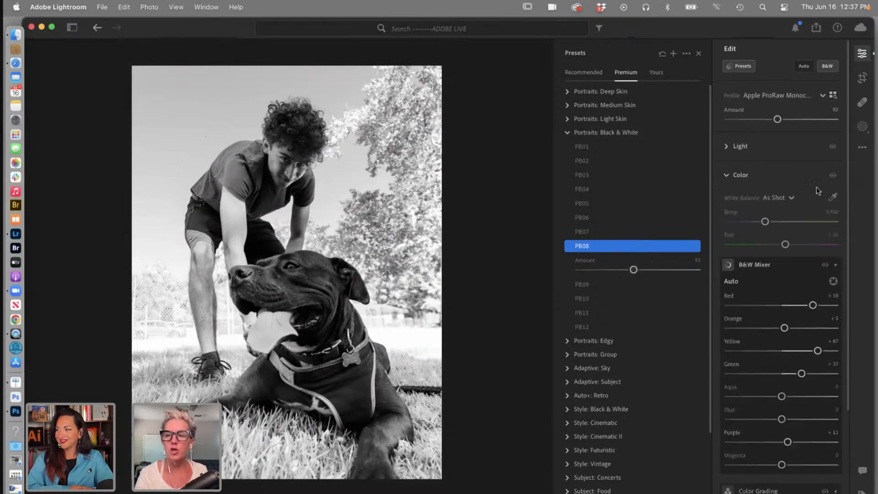
click(836, 265)
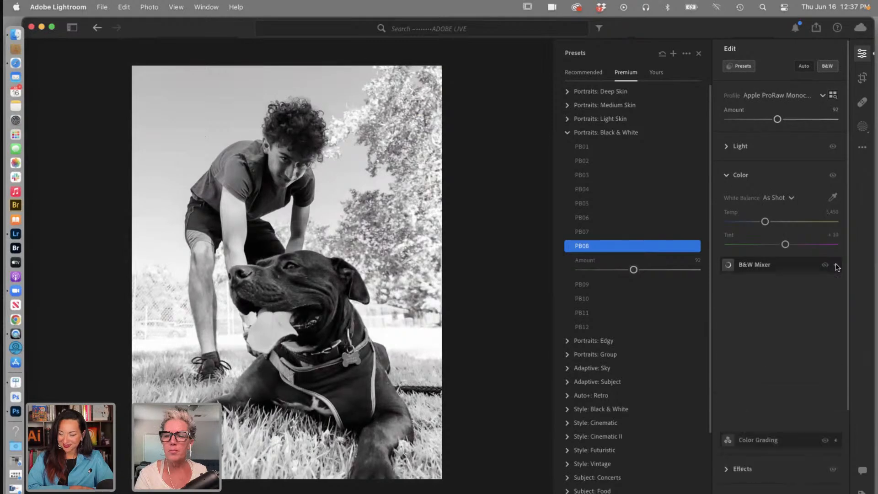
click(836, 266)
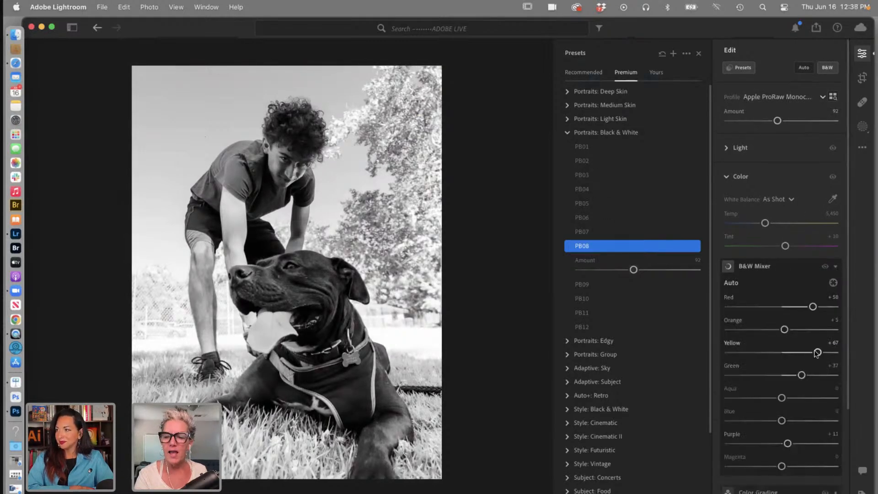
Set the B&W Mixer's Yellow to +31 and Green to -100, and the profile amount to 103
drag(818, 352, 803, 376)
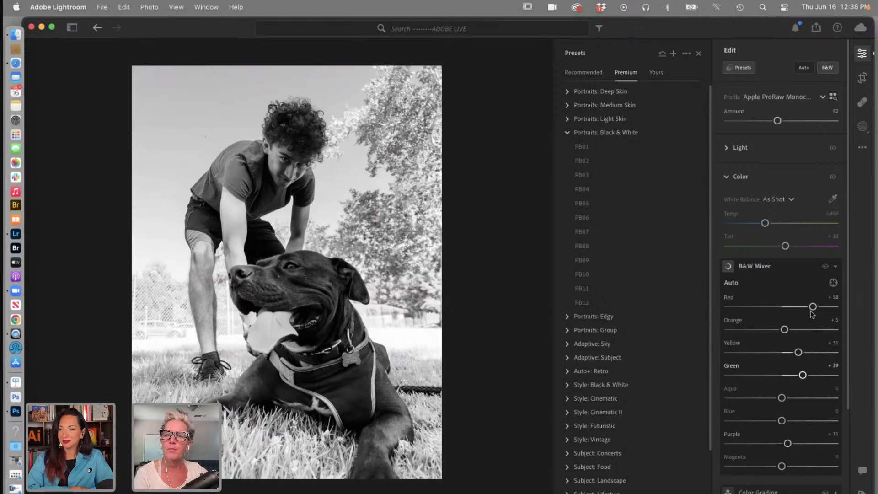
mouse_move(777, 121)
mouse_down()
mouse_move(741, 122)
mouse_move(817, 124)
mouse_move(785, 123)
mouse_up()
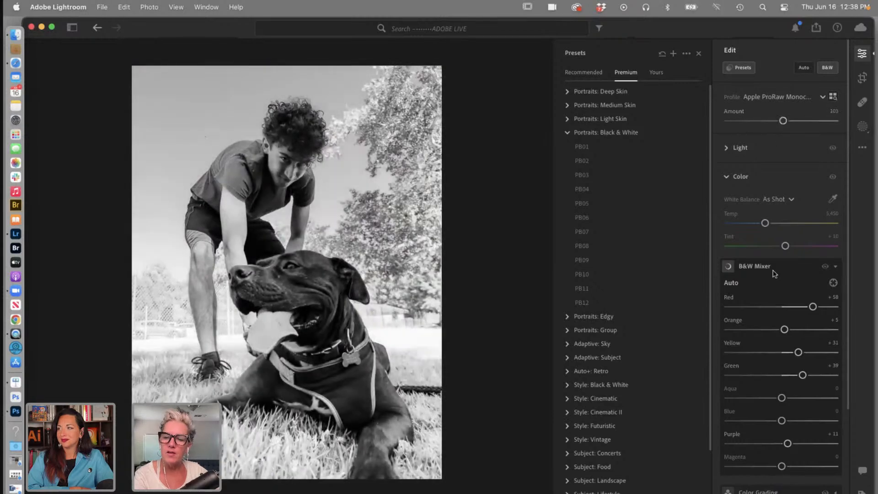
drag(802, 375, 704, 373)
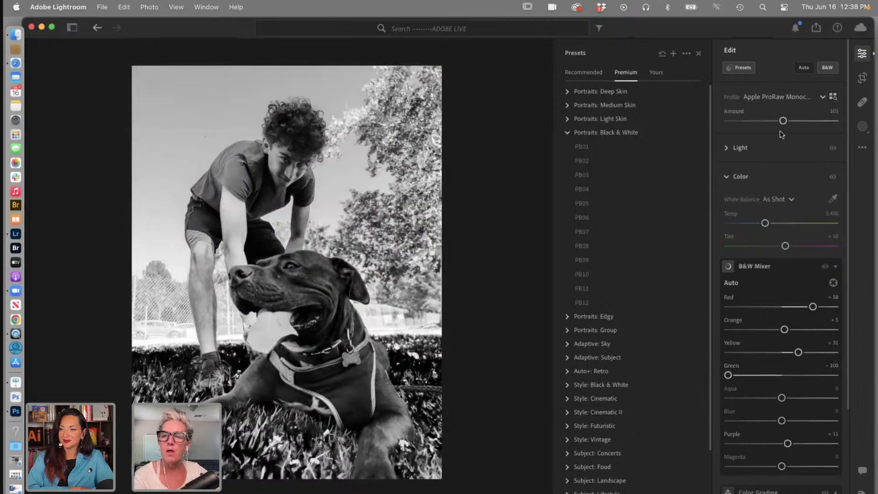
Set the profile amount to 98, and the B&W Mixer's Green to +2 and Blue to +75
drag(783, 121, 777, 148)
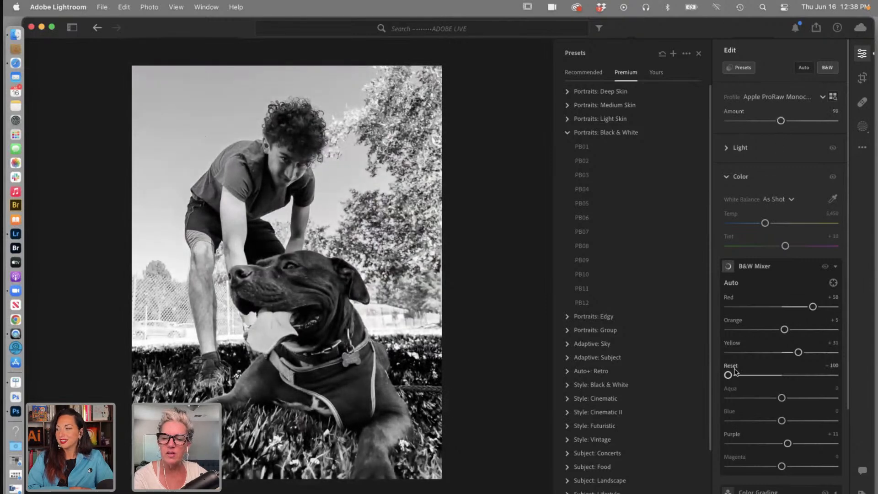
drag(728, 375, 782, 376)
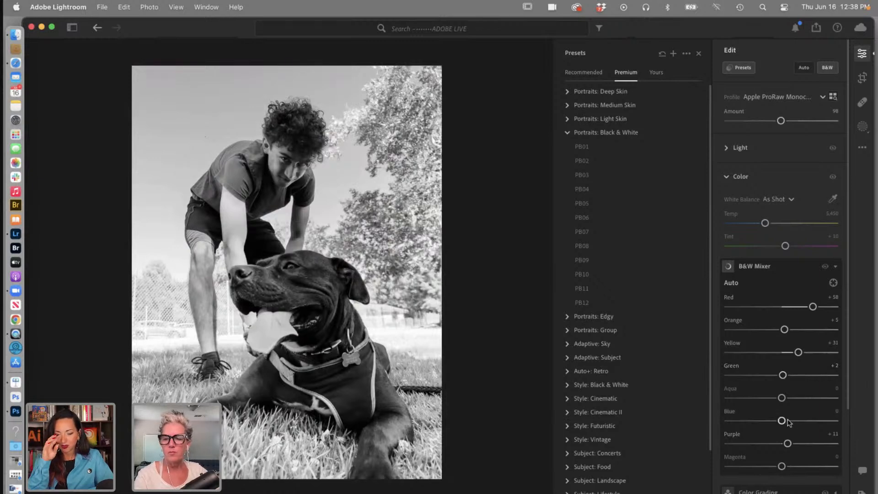
mouse_move(782, 421)
mouse_down()
mouse_move(814, 421)
mouse_move(784, 423)
mouse_up()
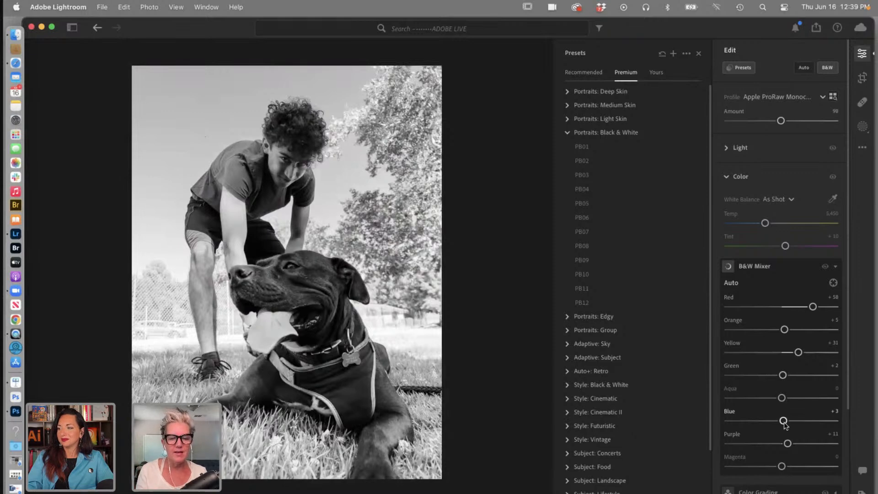
drag(784, 421, 841, 423)
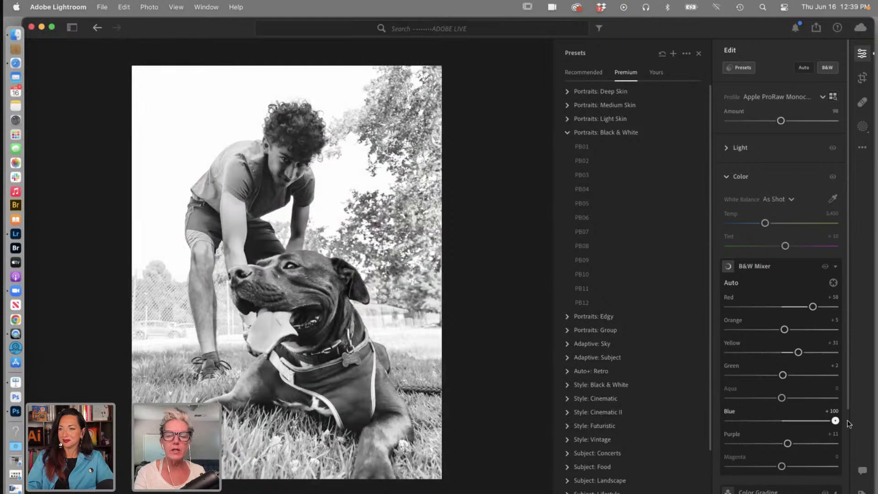
drag(849, 424, 823, 432)
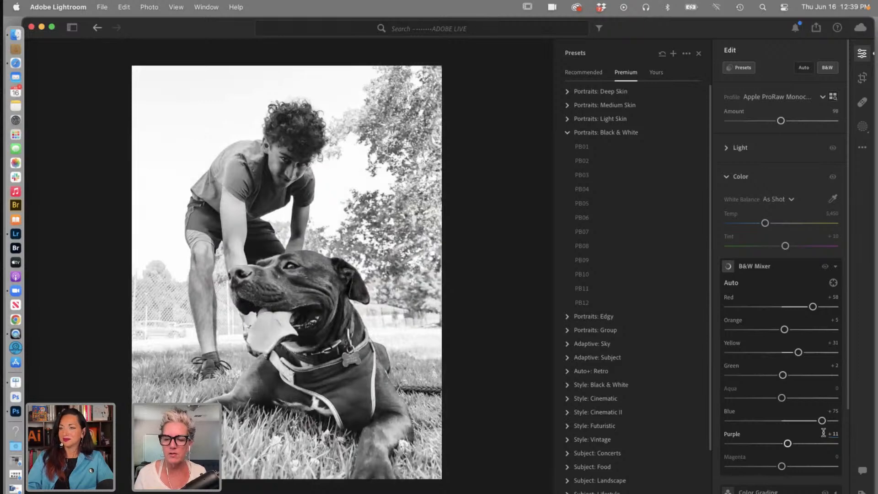
click(836, 266)
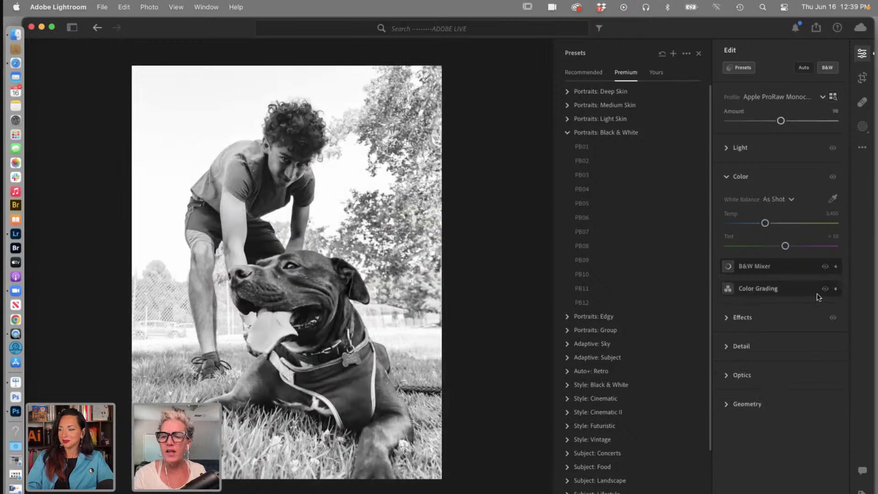
Color grade the photo with a slight orange tint in the midtones, blue in the shadows and yellow in the highlights
click(836, 289)
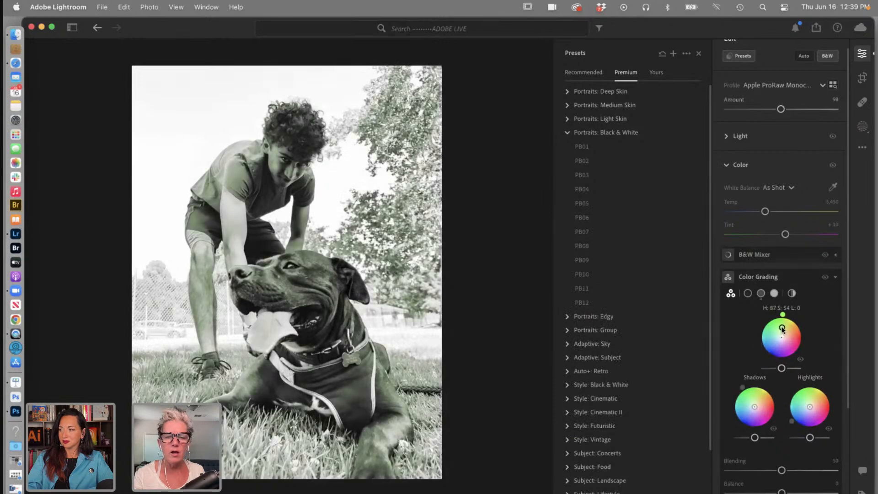
drag(781, 338, 785, 338)
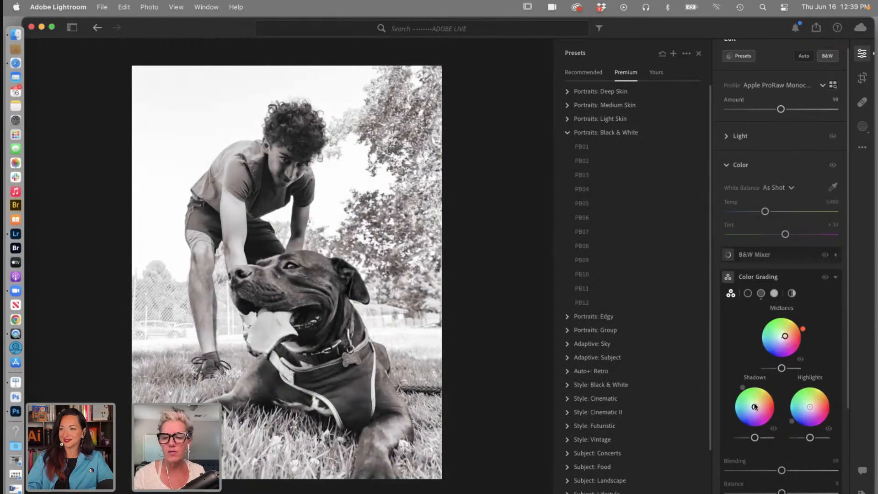
drag(756, 407, 753, 411)
mouse_move(810, 407)
mouse_down()
mouse_move(818, 415)
mouse_move(815, 401)
mouse_up()
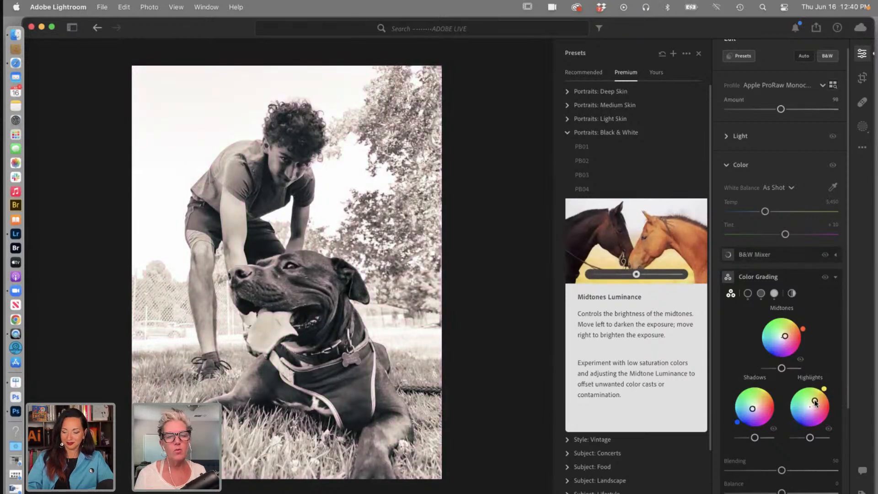
click(834, 280)
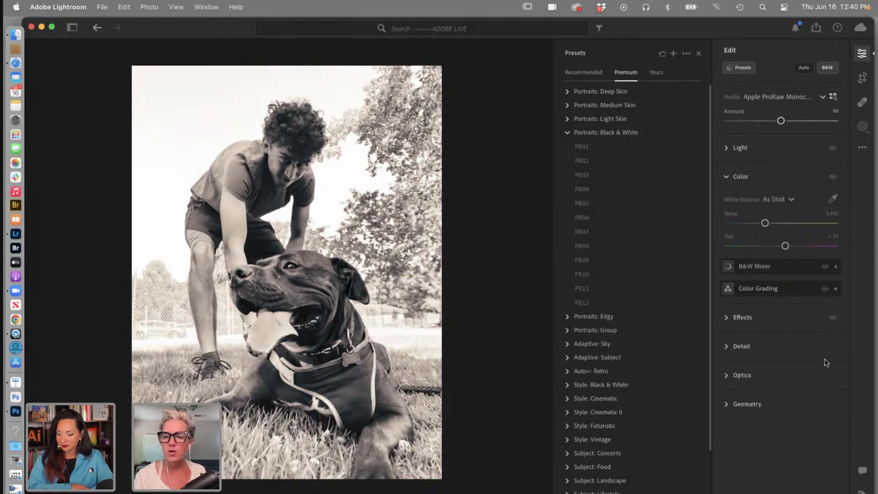
Review the Effects, Detail and Optics settings, and set Color Noise Reduction to 26
click(726, 319)
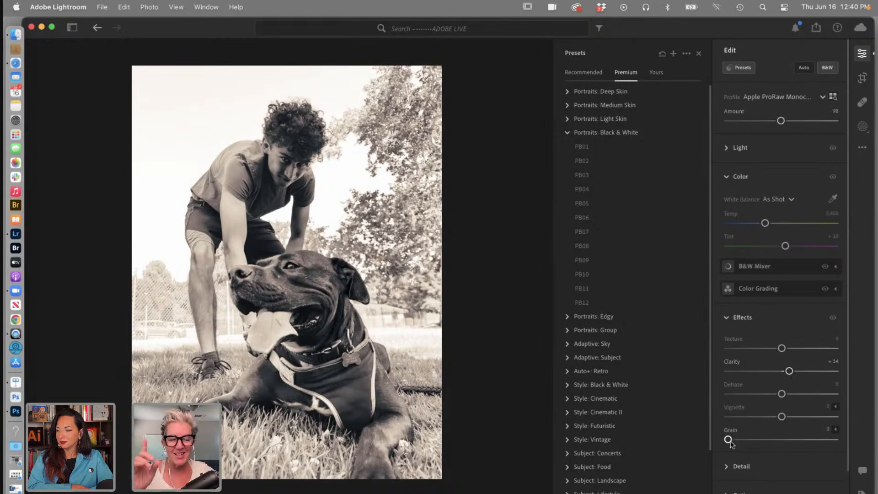
mouse_move(729, 440)
mouse_down()
mouse_move(829, 442)
mouse_move(723, 442)
mouse_up()
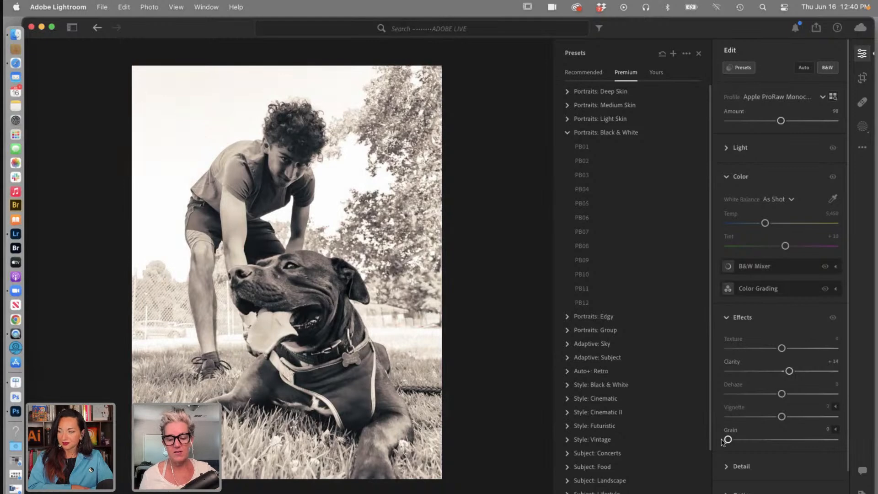
click(727, 317)
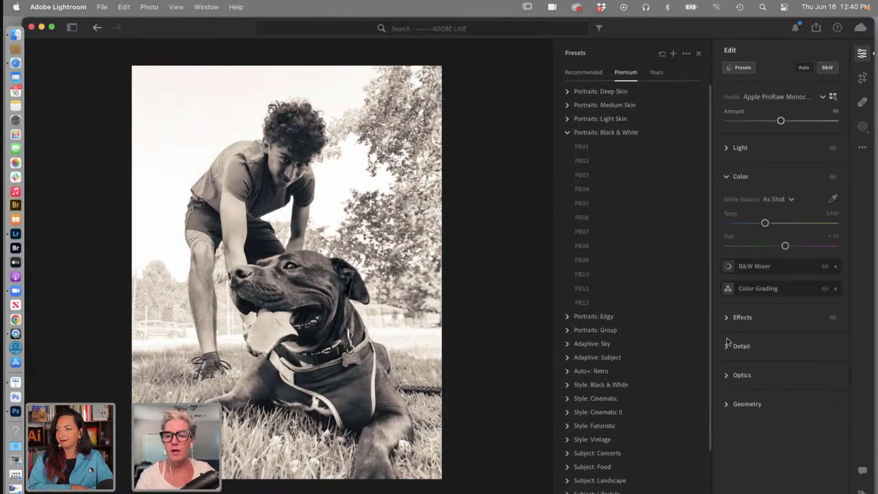
click(727, 345)
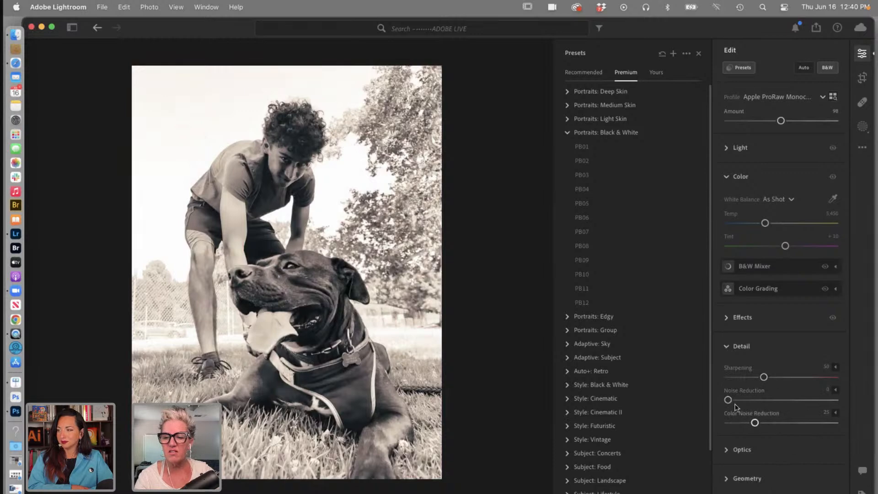
mouse_move(756, 423)
mouse_down()
mouse_move(729, 424)
mouse_move(756, 423)
mouse_up()
click(728, 448)
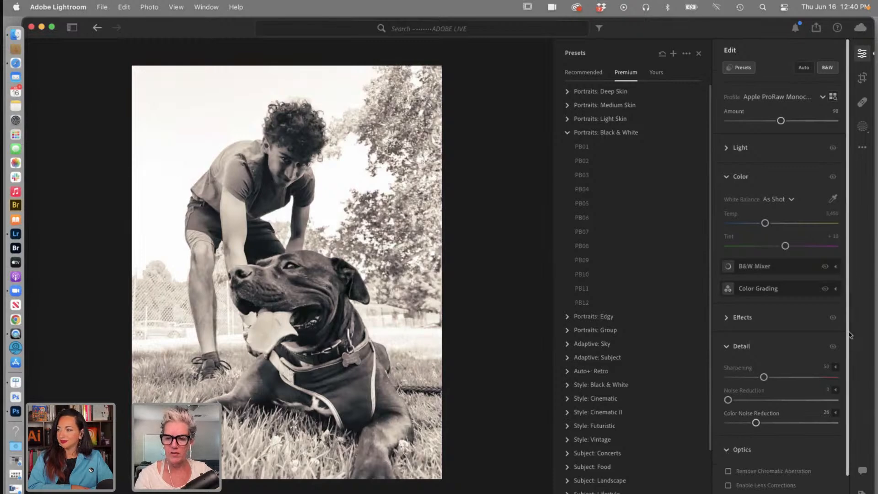
click(727, 347)
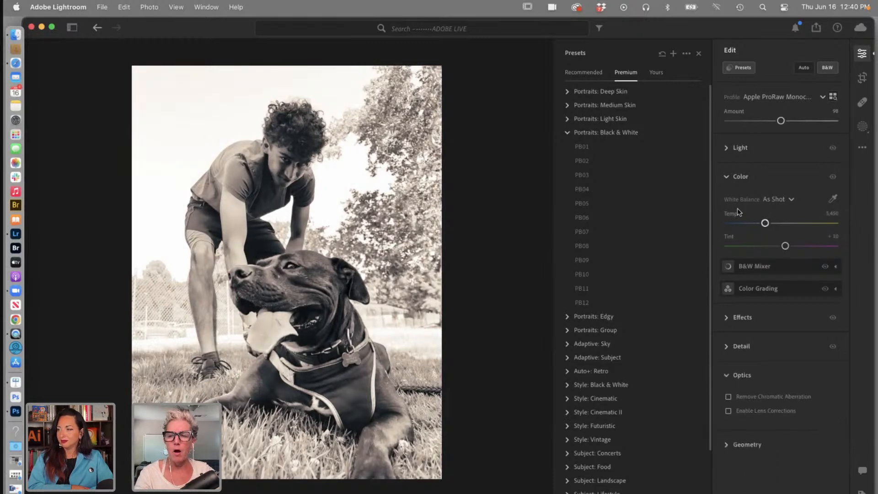
Try the photo's overall Shadows at +16 and undo that change
click(726, 174)
click(727, 148)
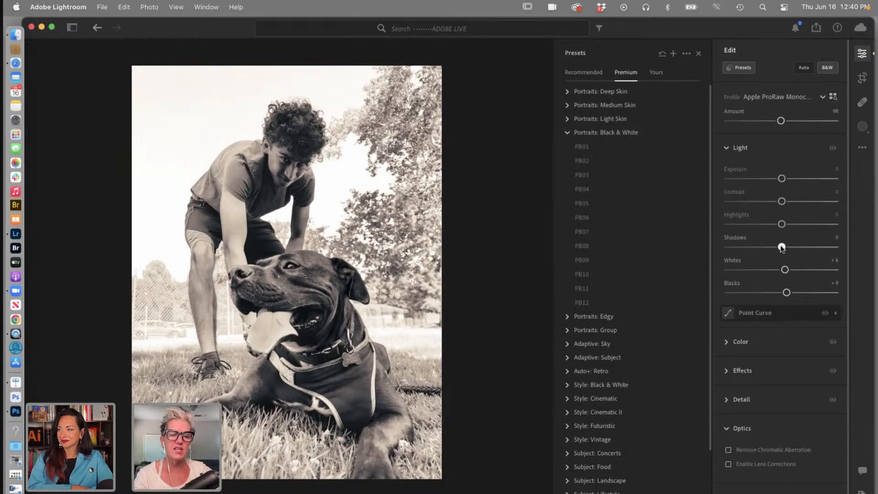
drag(782, 247, 791, 251)
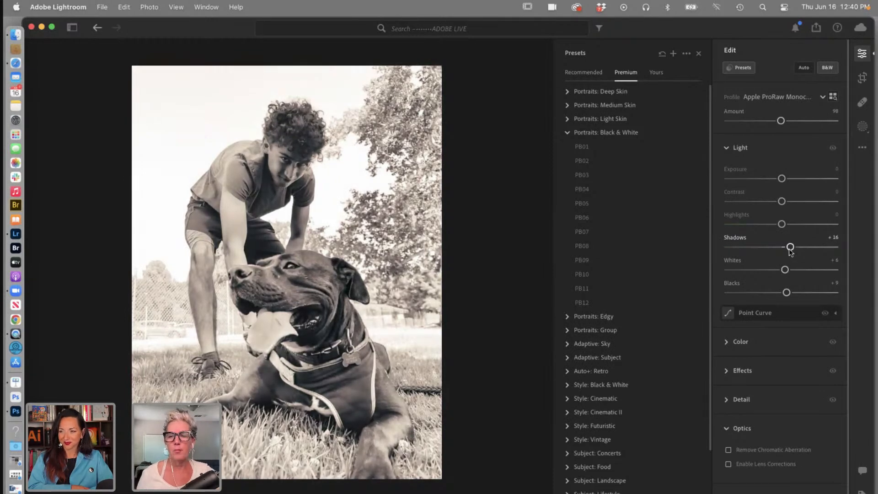
click(566, 133)
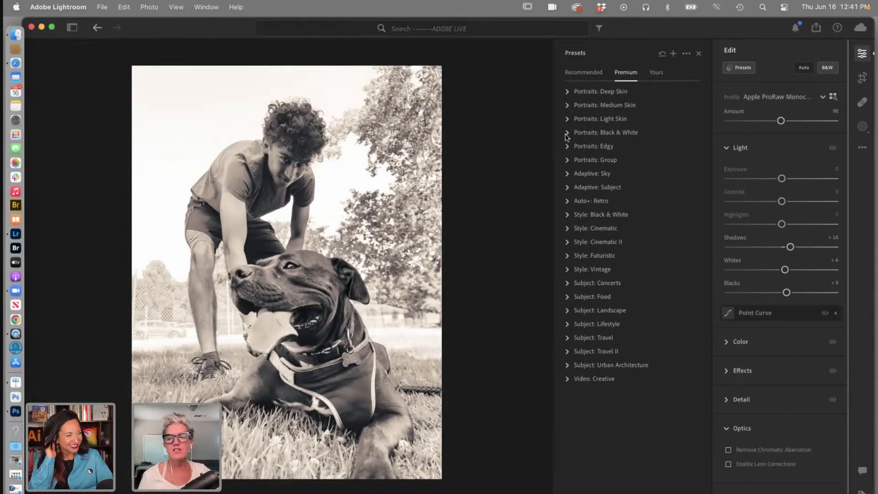
key(super+z)
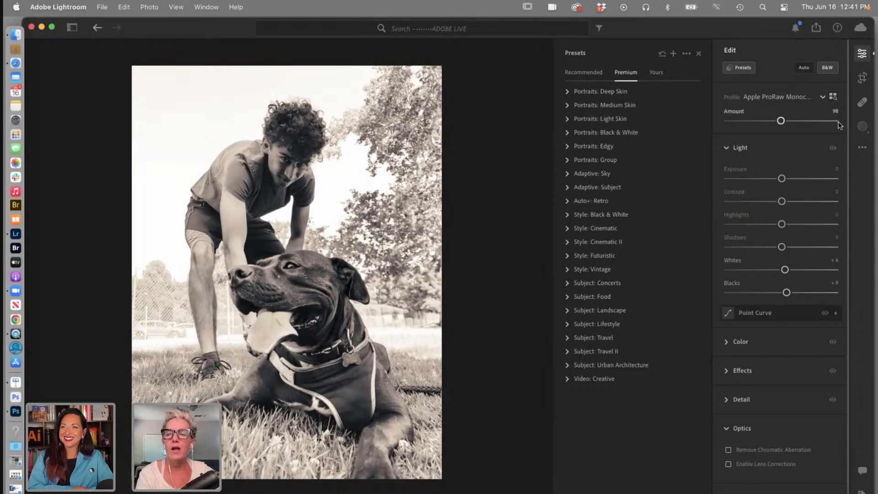
click(727, 148)
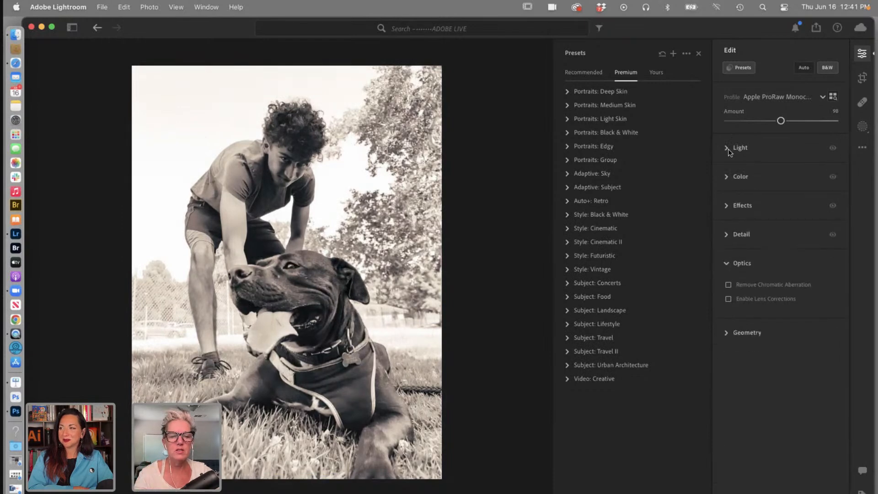
Create a Select Subject mask covering the man and the dog, and dismiss the feedback request
click(862, 127)
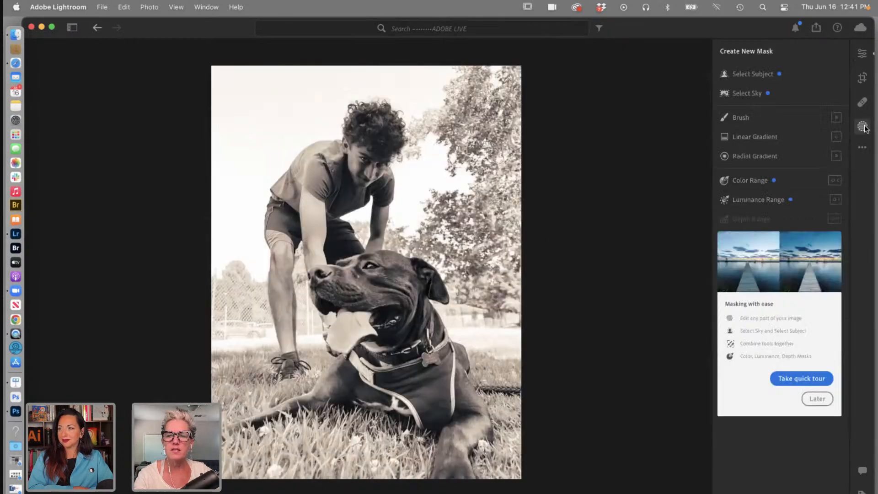
click(758, 76)
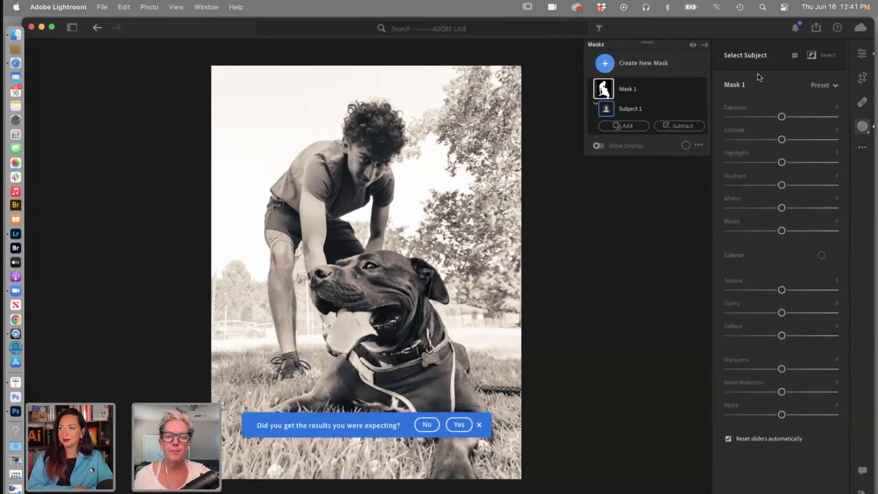
mouse_move(623, 107)
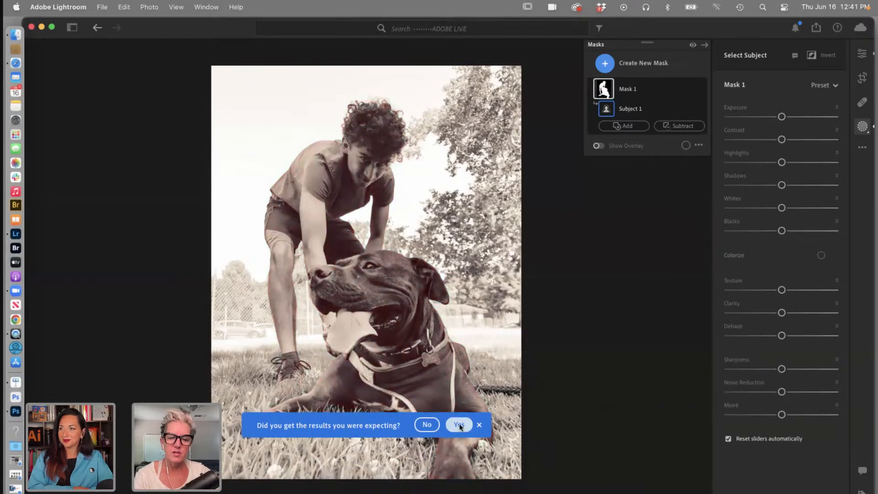
click(479, 425)
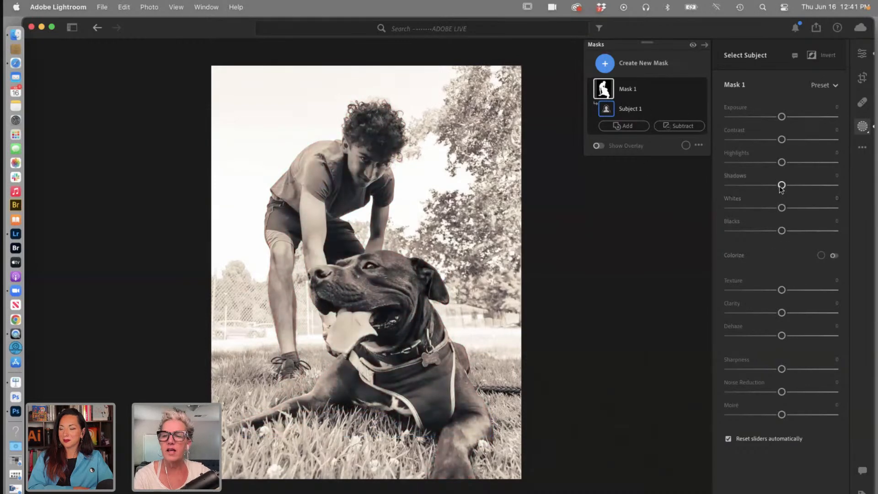
Set the subject mask's Shadows to +28, Highlights to -51 and Contrast to +3, and return to the global edits
drag(781, 185, 755, 172)
mouse_move(781, 140)
mouse_down()
mouse_move(750, 139)
mouse_move(825, 139)
mouse_move(784, 140)
mouse_up()
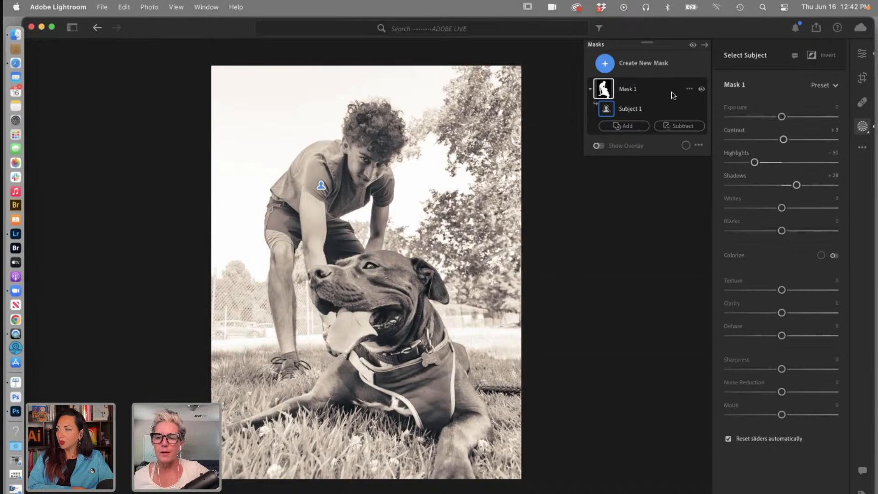
click(836, 87)
click(863, 54)
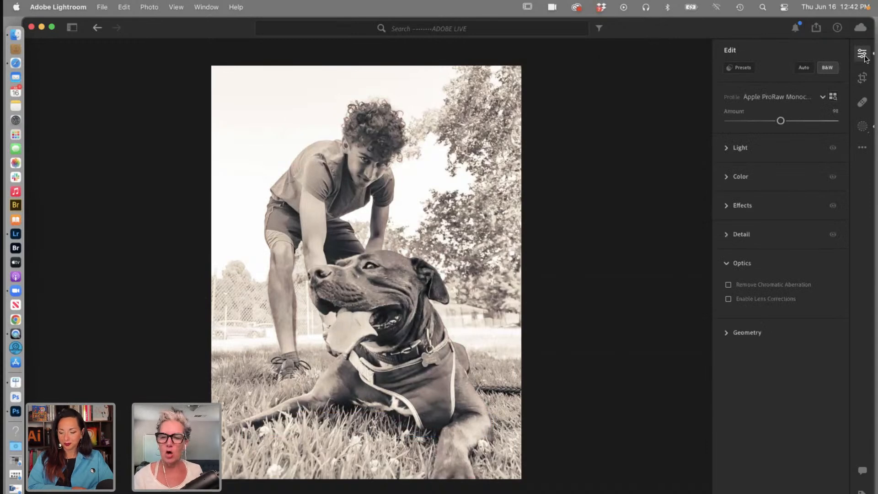
Add film grain to the whole photo with a Grain amount of 96
click(729, 206)
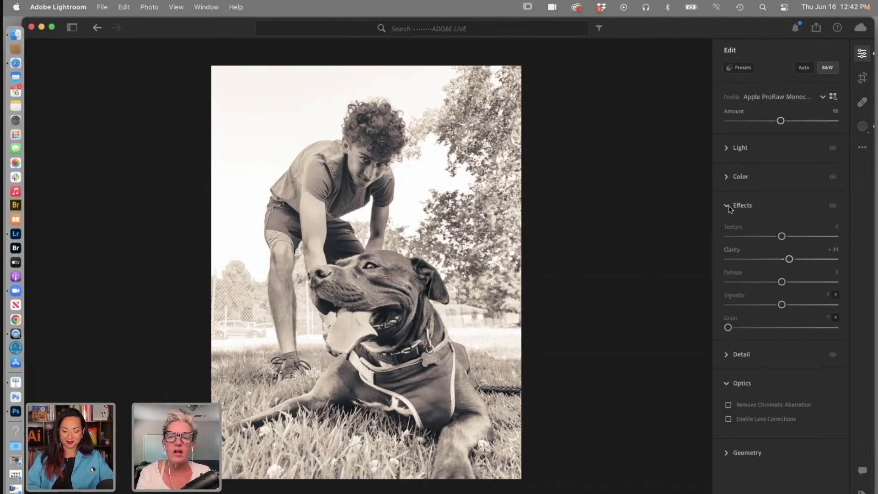
key(super+equal)
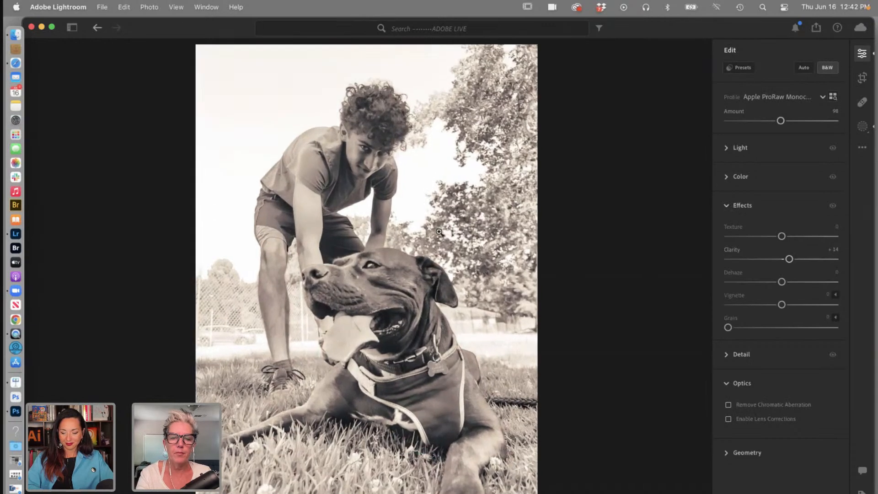
click(397, 283)
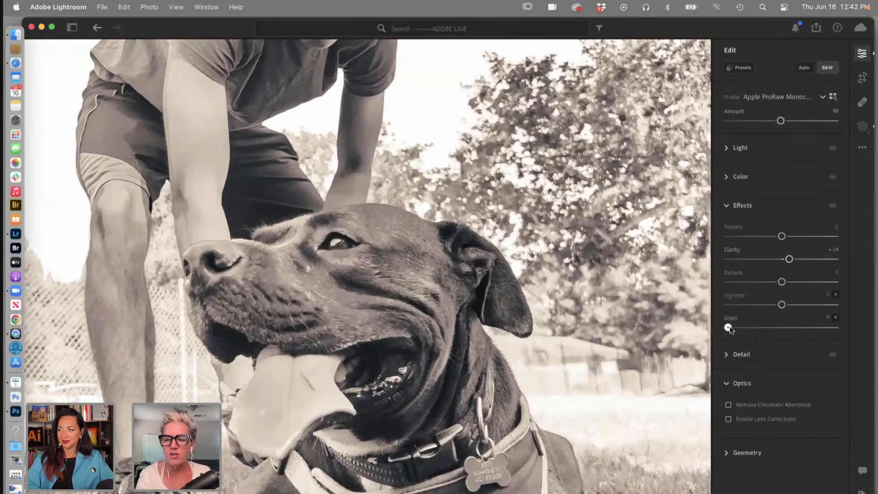
drag(729, 328, 831, 328)
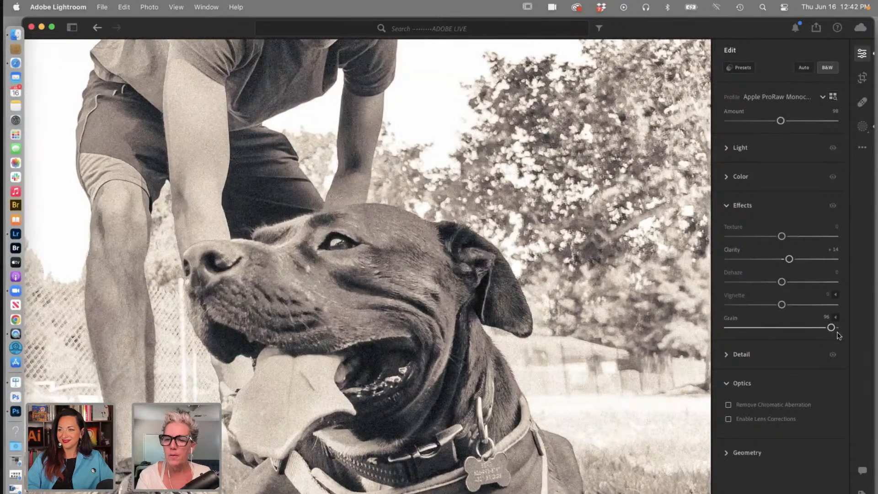
Set the grain's Size to 90 and its Roughness to 0
click(836, 318)
click(836, 318)
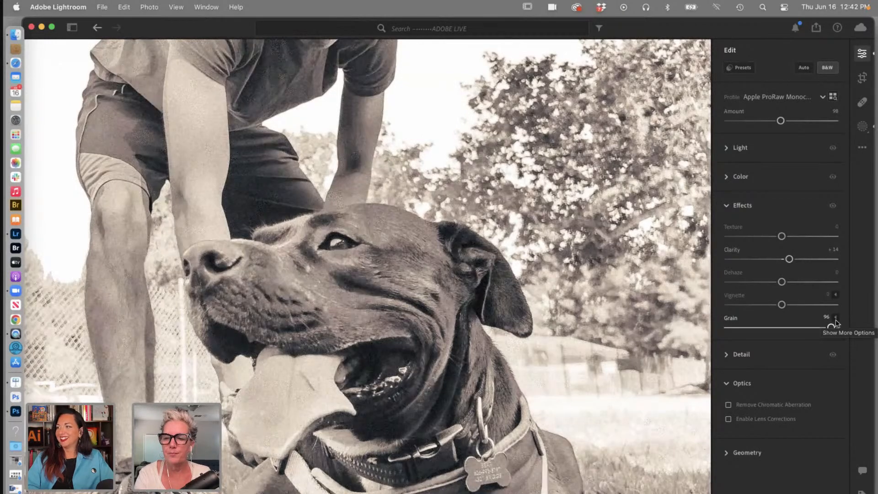
click(835, 319)
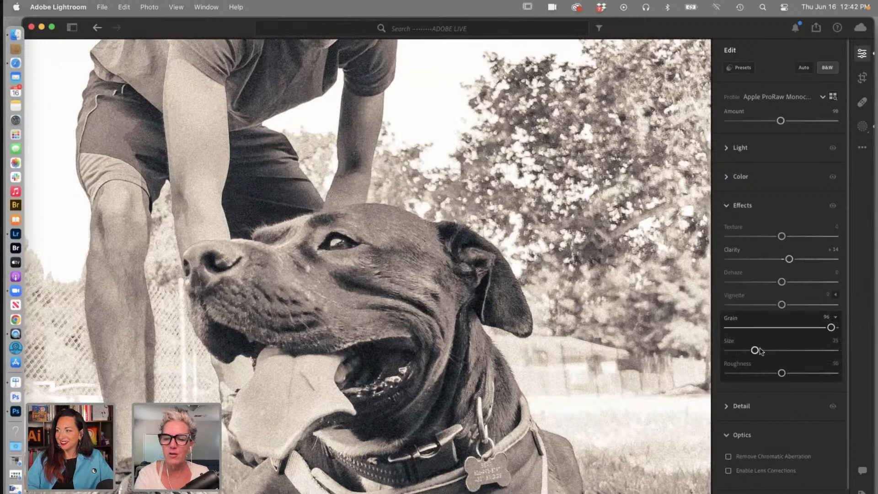
drag(755, 351, 823, 359)
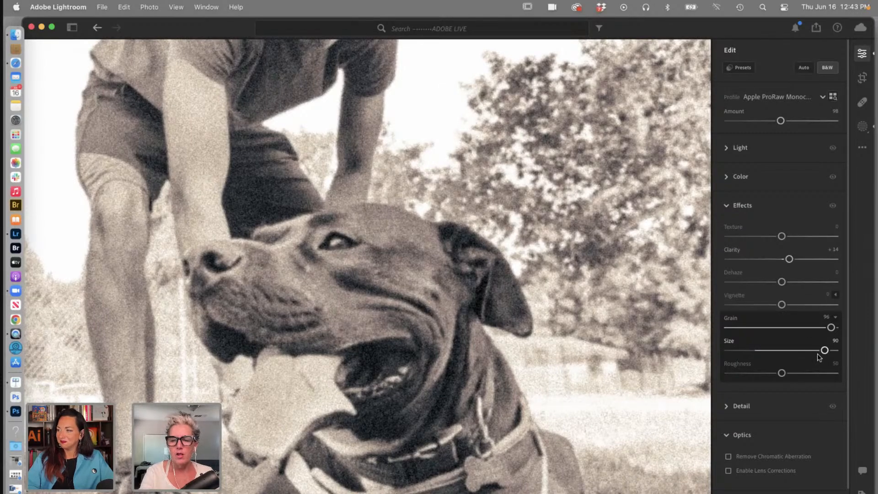
drag(782, 373, 717, 389)
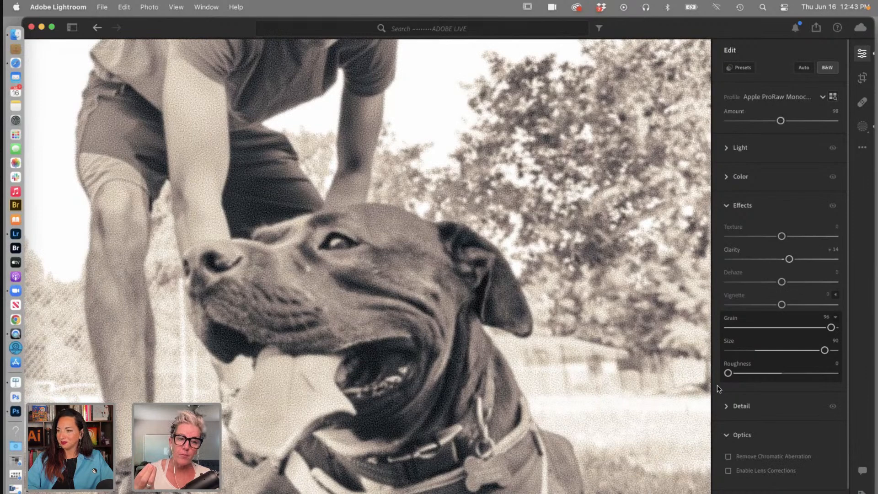
Try heavier, rougher film grain with Grain at 100, Size at 100 and Roughness at 91
drag(728, 373, 841, 375)
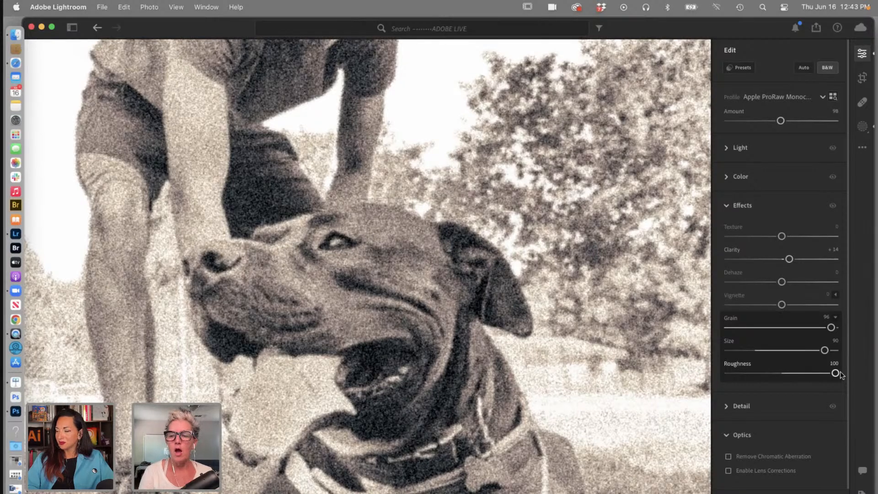
drag(825, 350, 770, 374)
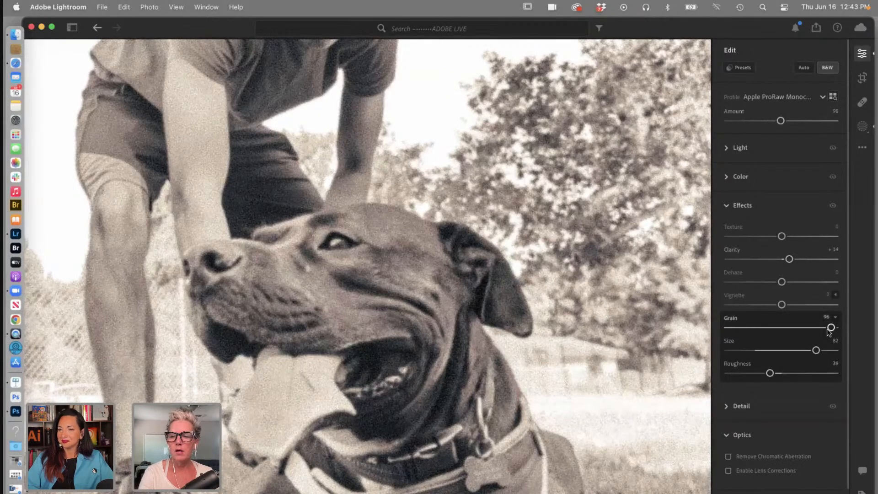
drag(829, 328, 855, 329)
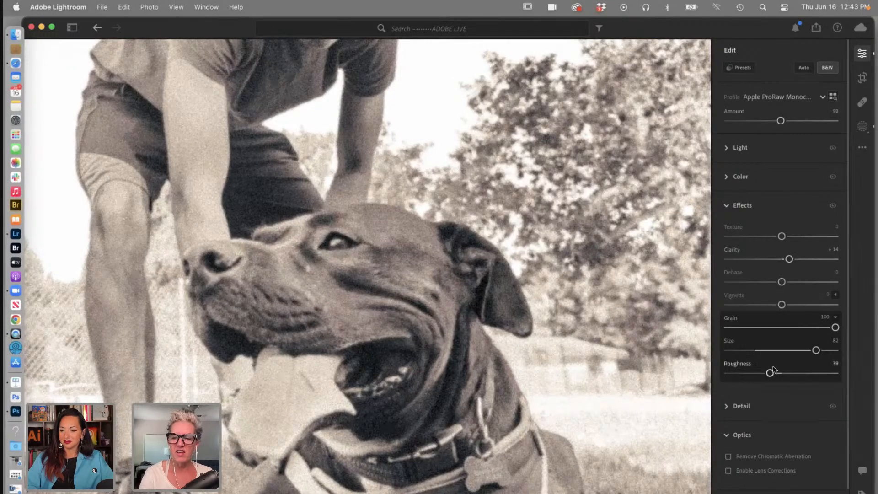
drag(775, 374, 842, 353)
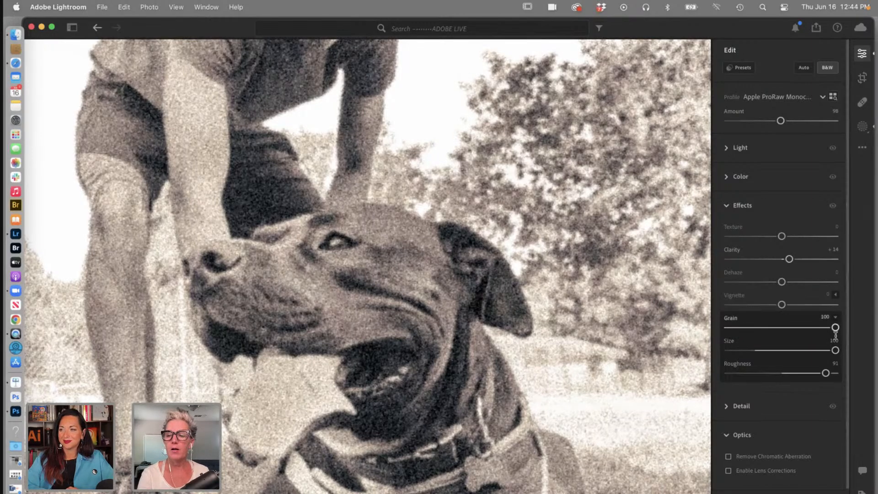
Set the photo's Grain to 43, Size to 38 and Roughness to 0, close the Effects settings and show the whole photo
drag(837, 329, 783, 333)
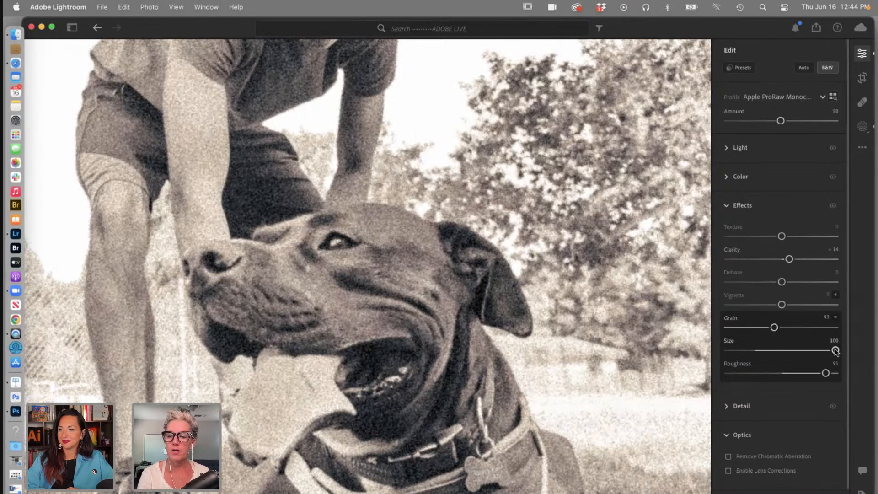
drag(835, 350, 769, 350)
drag(825, 373, 700, 373)
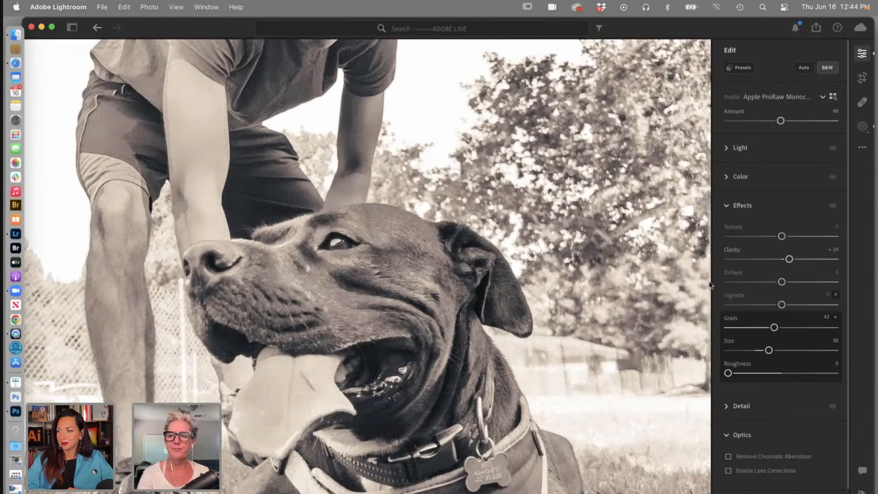
click(729, 205)
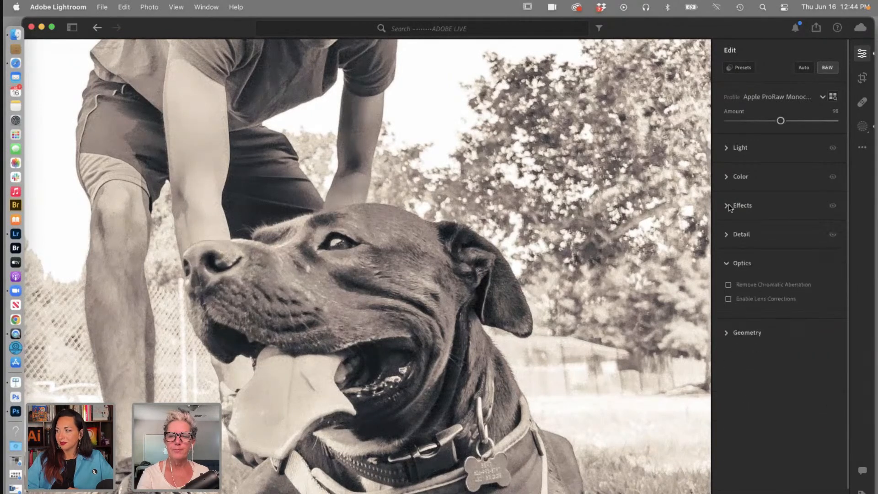
alt+click(605, 192)
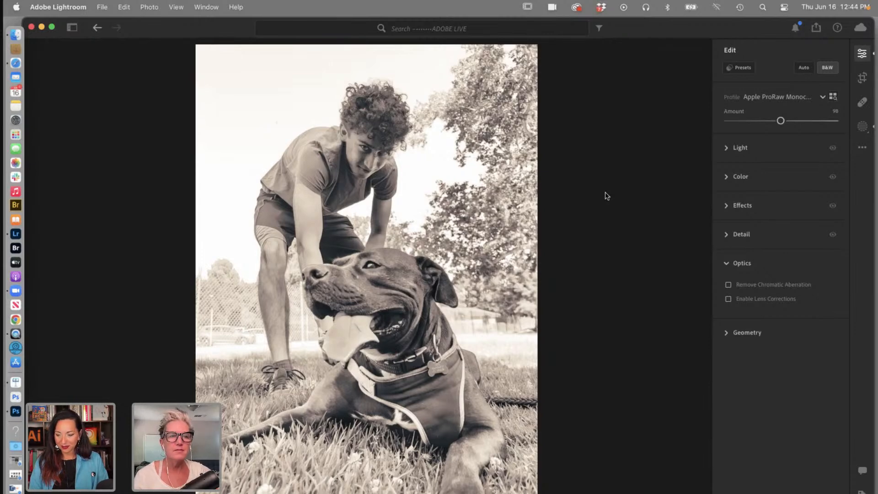
Return to the album grid, switch to Keynote, present the "What's NEW!" premium preset slide and end the slideshow
click(97, 28)
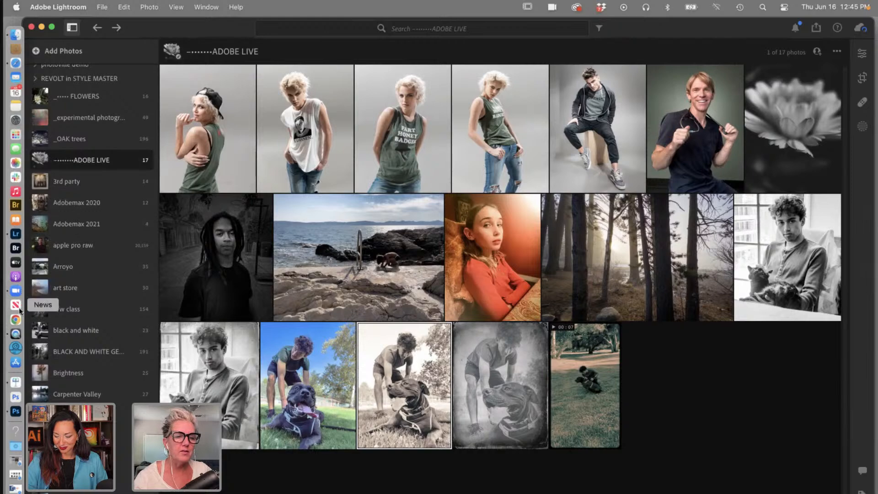
click(15, 382)
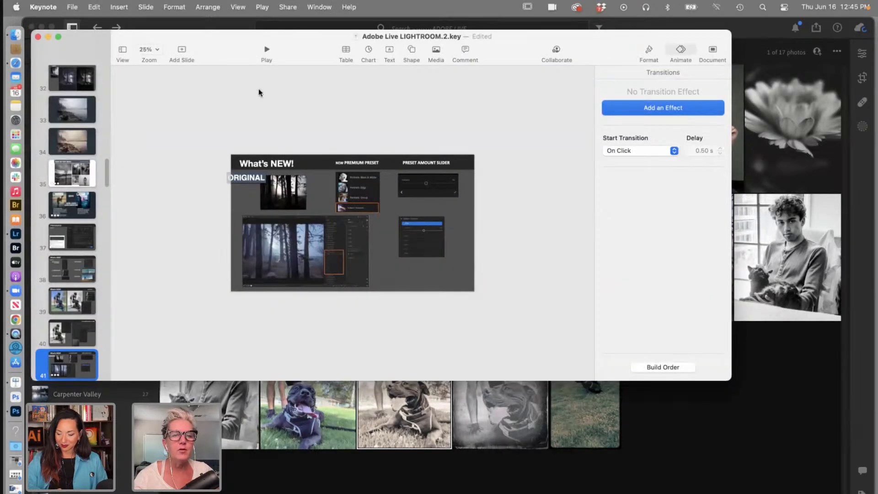
click(268, 49)
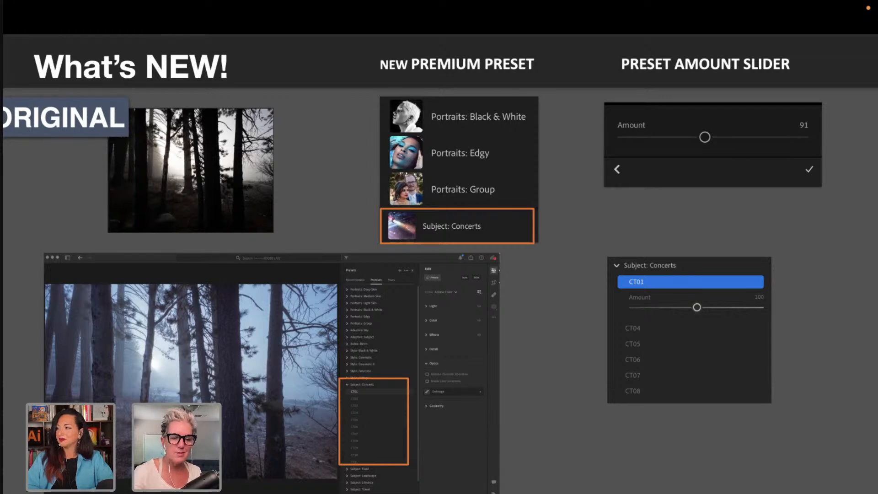
key(Escape)
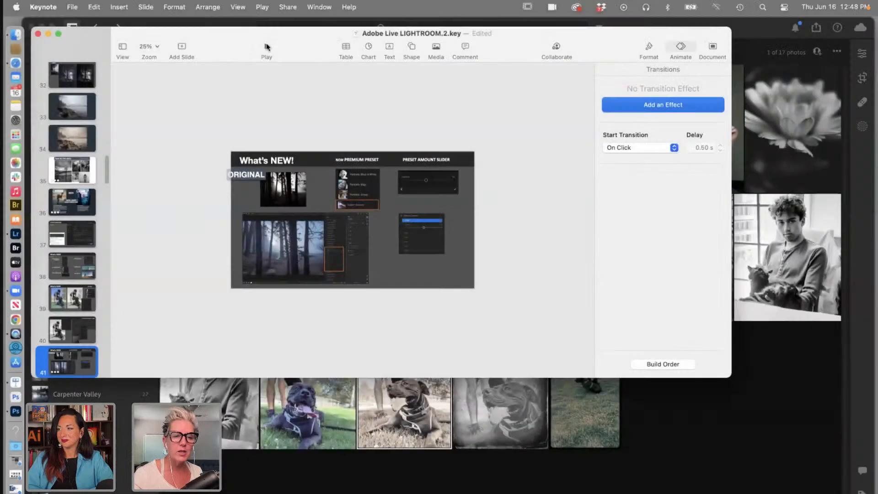
Switch back to Lightroom and open the color photo of the sunlit, foggy forest for editing
click(578, 448)
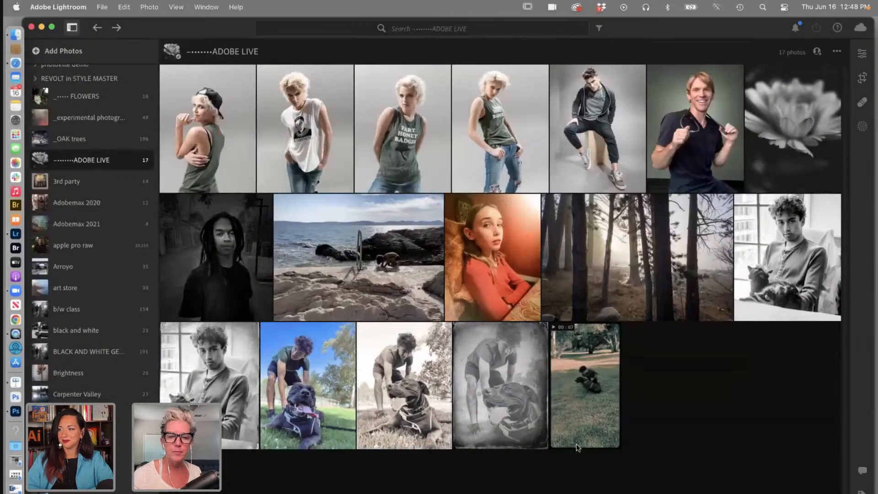
double_click(669, 260)
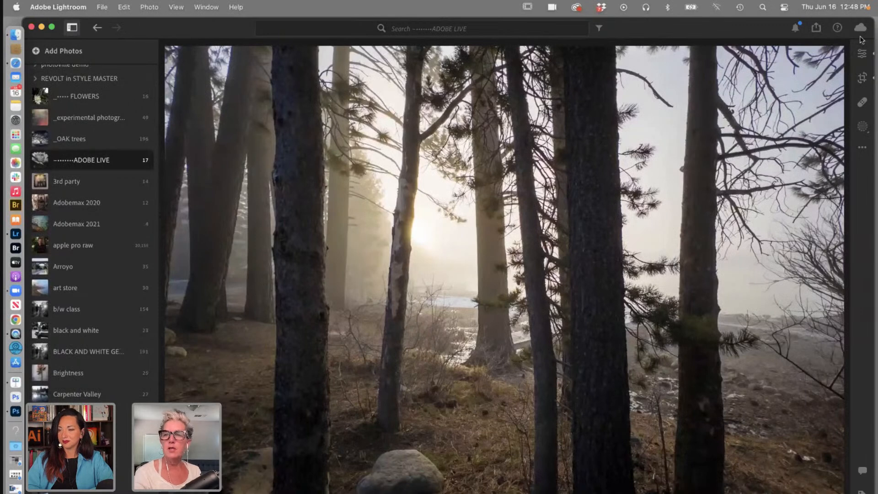
click(862, 53)
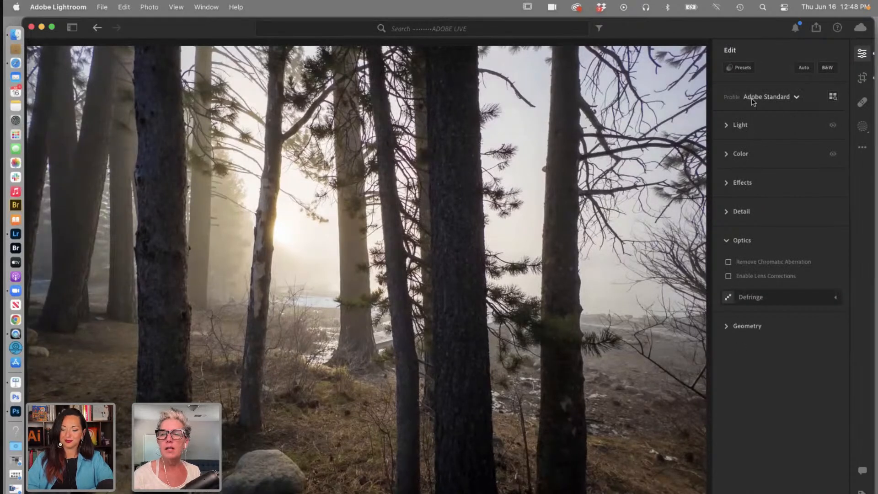
Open the premium presets and preview the Subject: Concerts looks, including CT01 to CT04 and CT10, on the forest photo
click(742, 68)
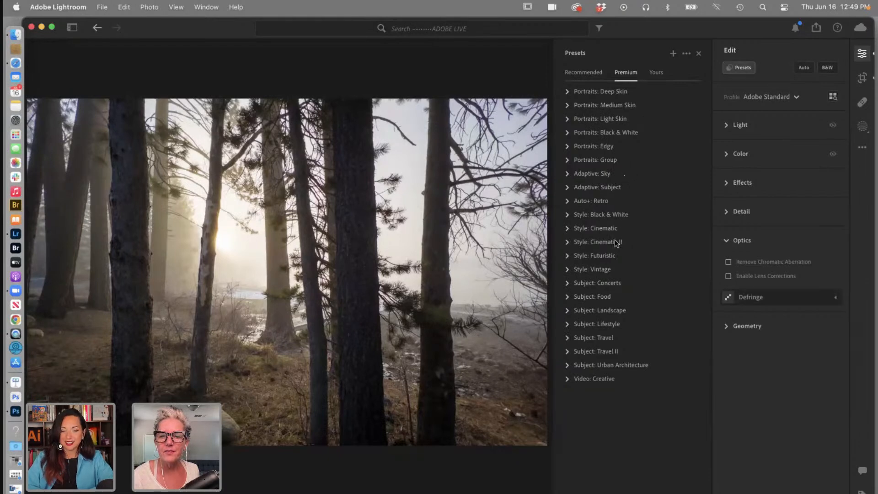
click(567, 284)
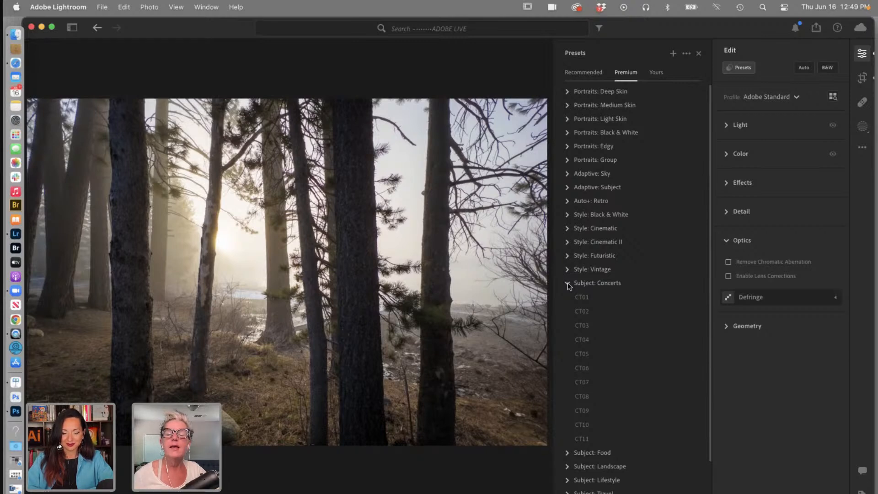
click(583, 297)
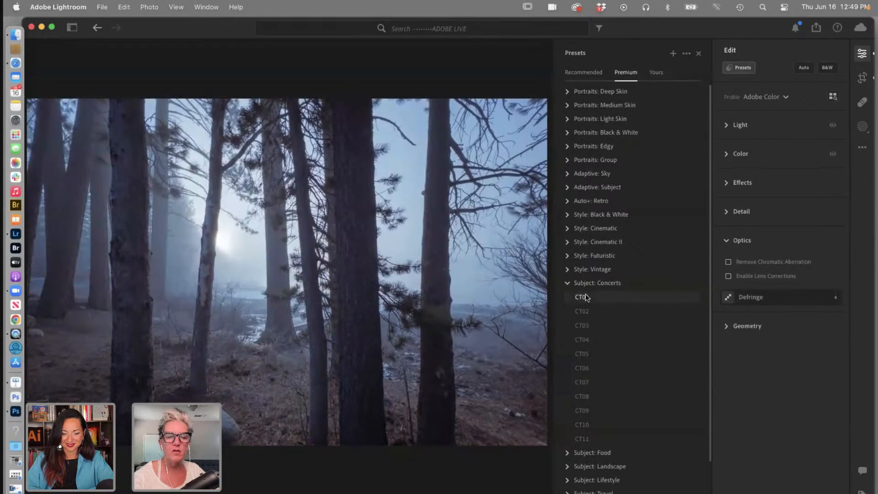
click(584, 310)
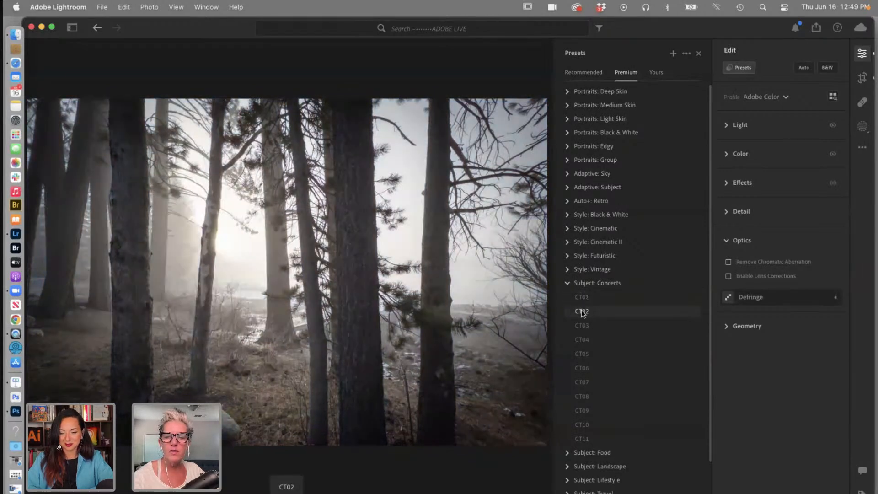
click(585, 325)
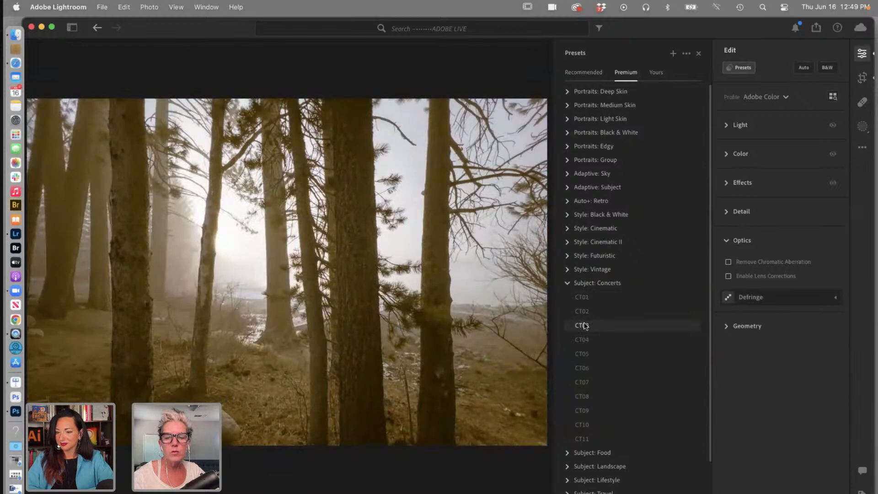
click(582, 339)
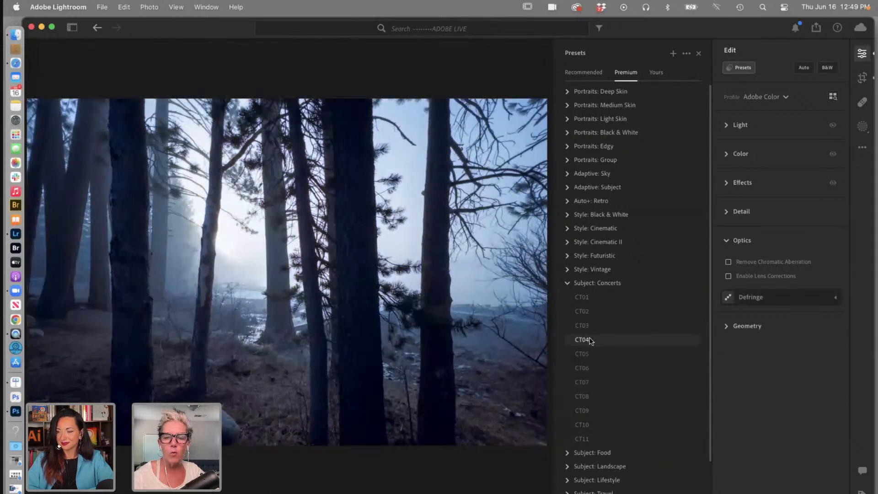
click(584, 298)
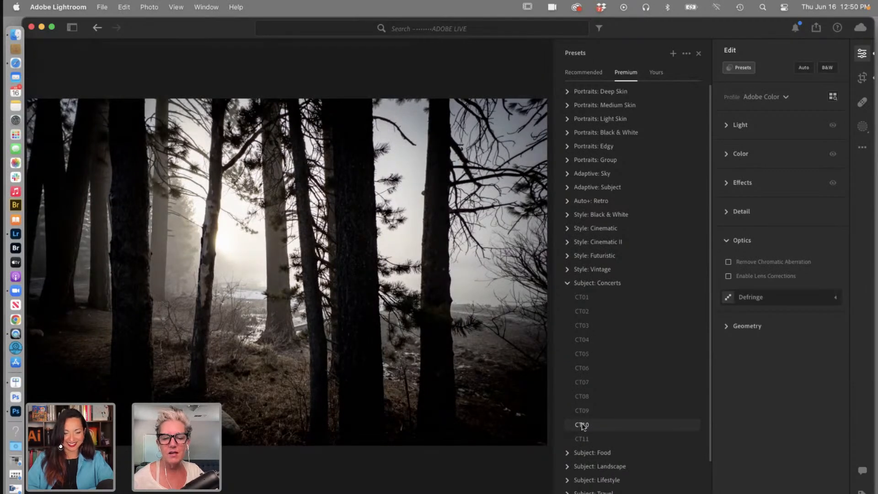
Apply the Subject: Concerts preset CT01 at an Amount of 97, and change the profile to B&W 04
click(581, 298)
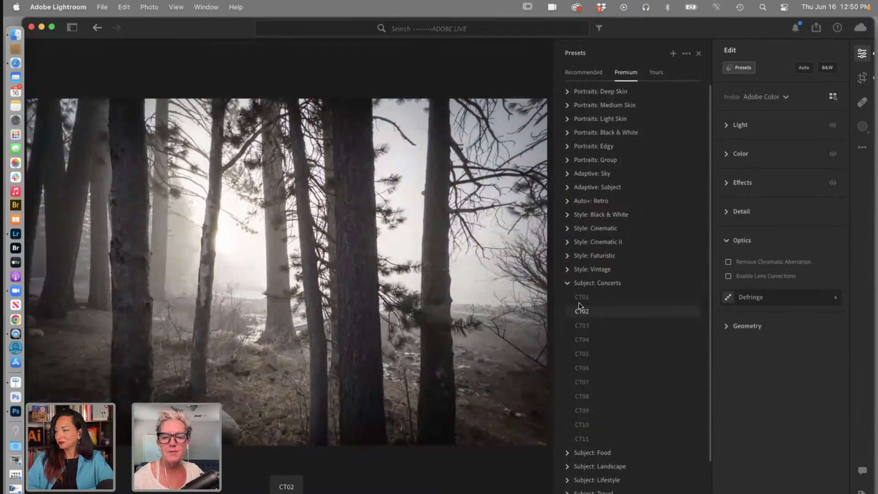
click(581, 301)
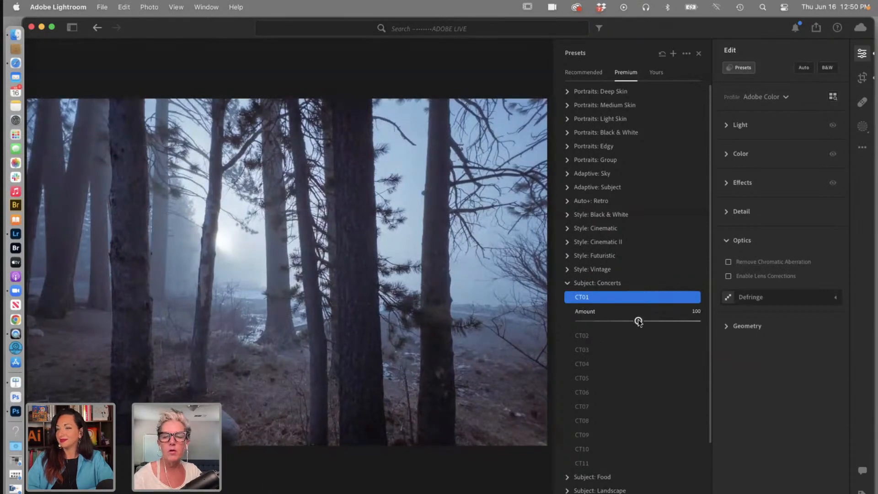
mouse_move(639, 321)
mouse_down()
mouse_move(578, 321)
mouse_move(684, 320)
mouse_move(580, 321)
mouse_move(637, 321)
mouse_up()
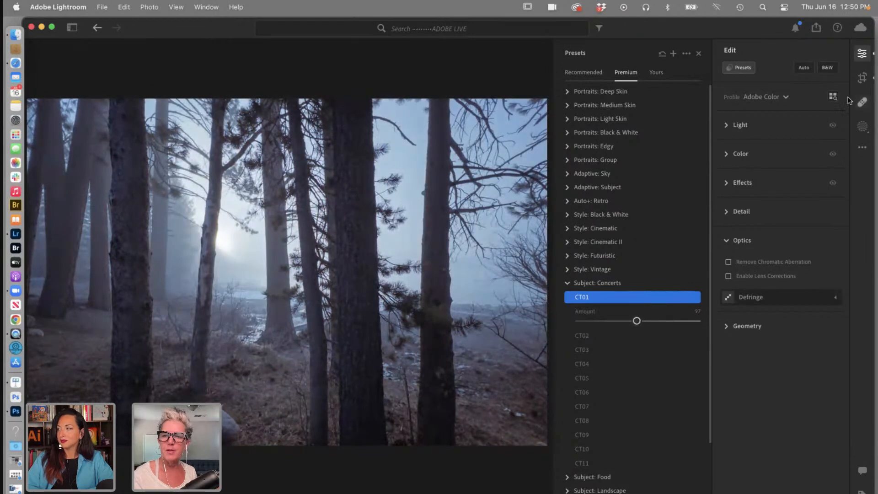
click(784, 100)
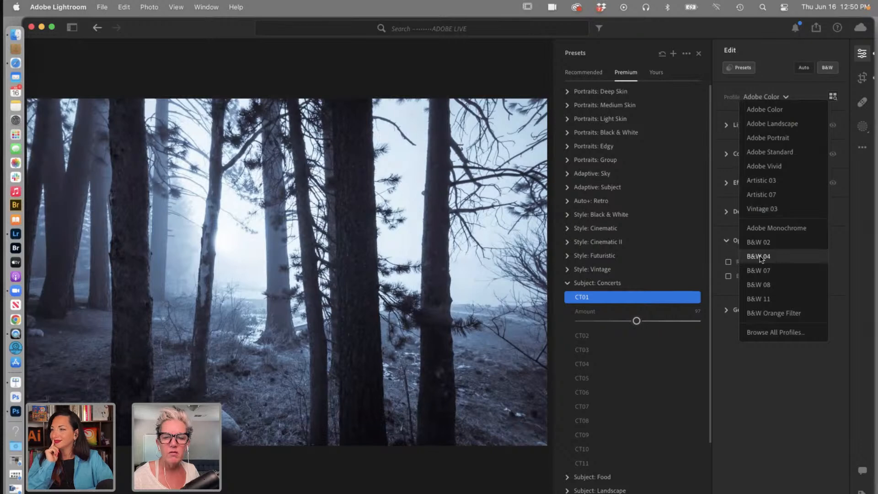
click(761, 257)
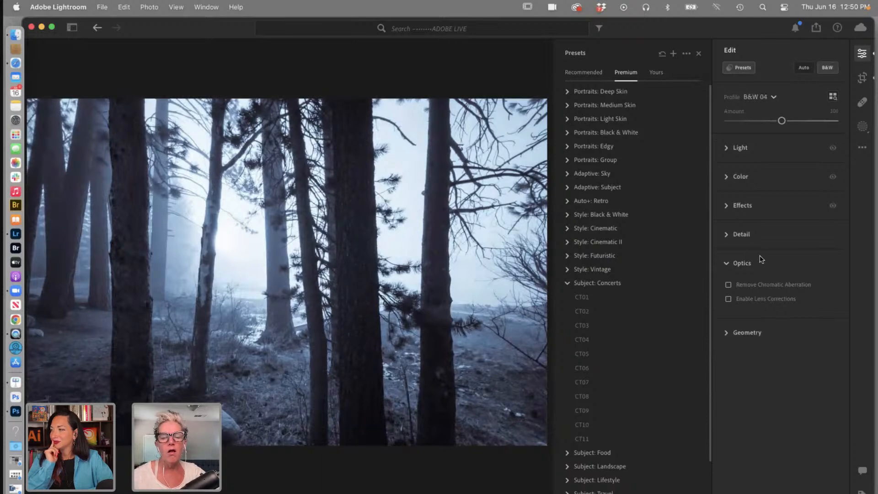
Examine the Color Grading wheels of the toned forest photo for its midtone, shadow and highlight tints
click(729, 264)
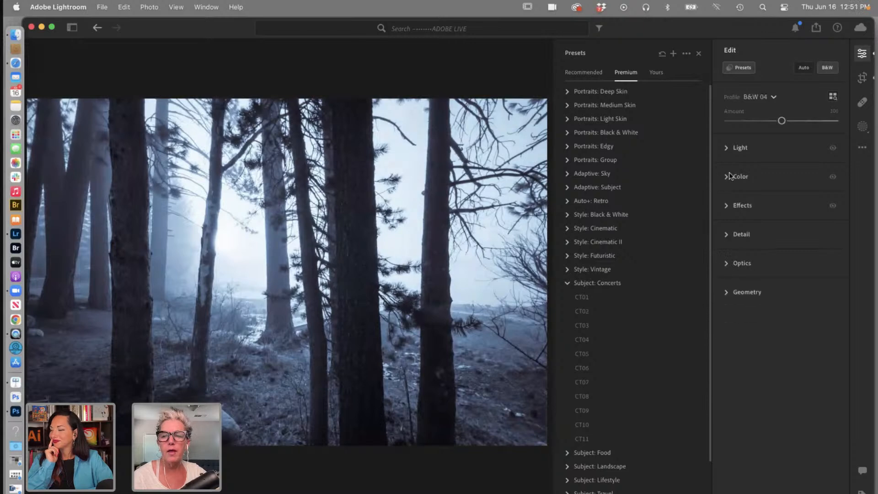
click(727, 178)
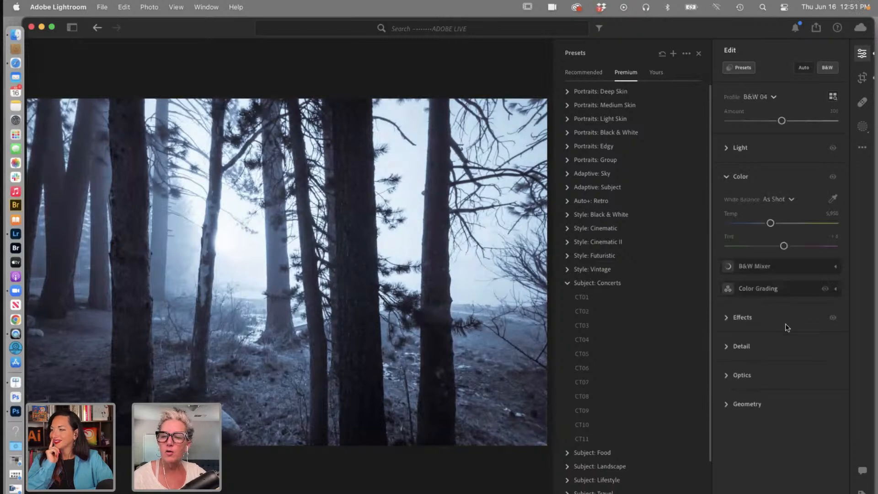
click(835, 290)
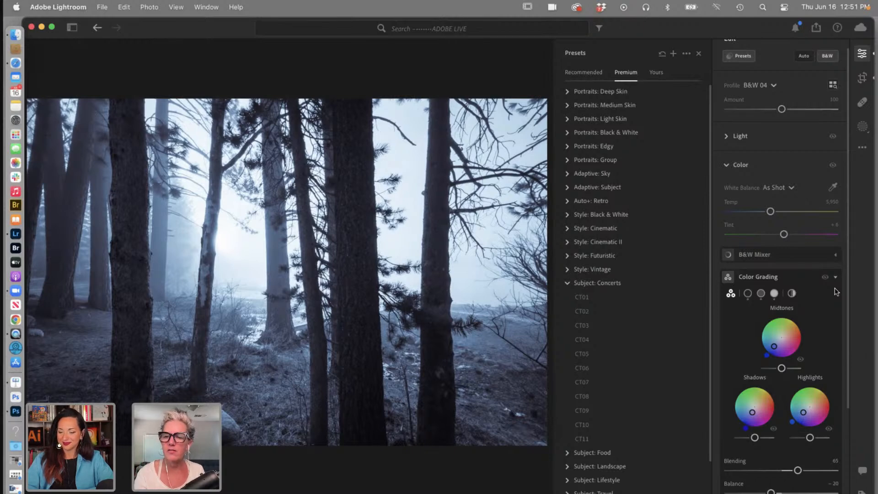
click(835, 279)
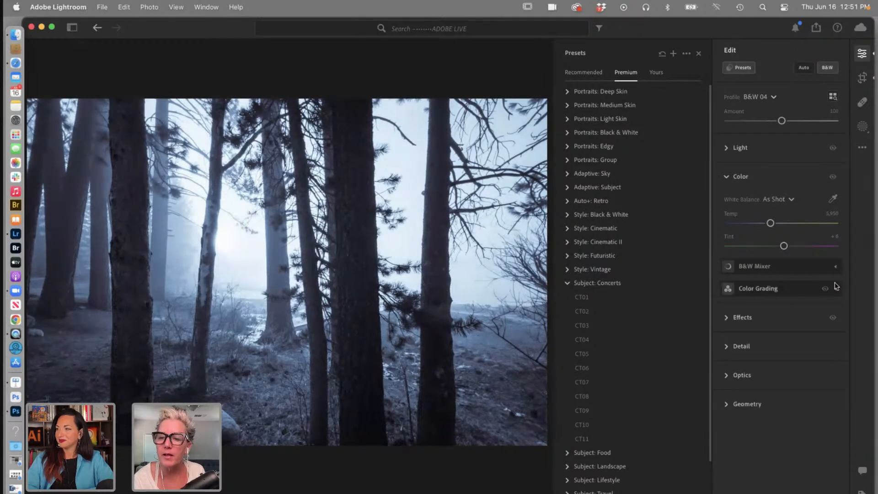
click(836, 290)
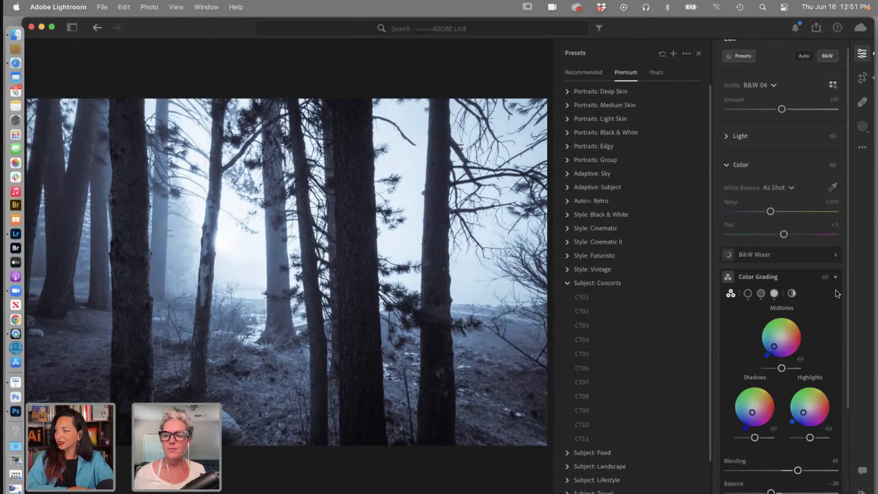
click(835, 278)
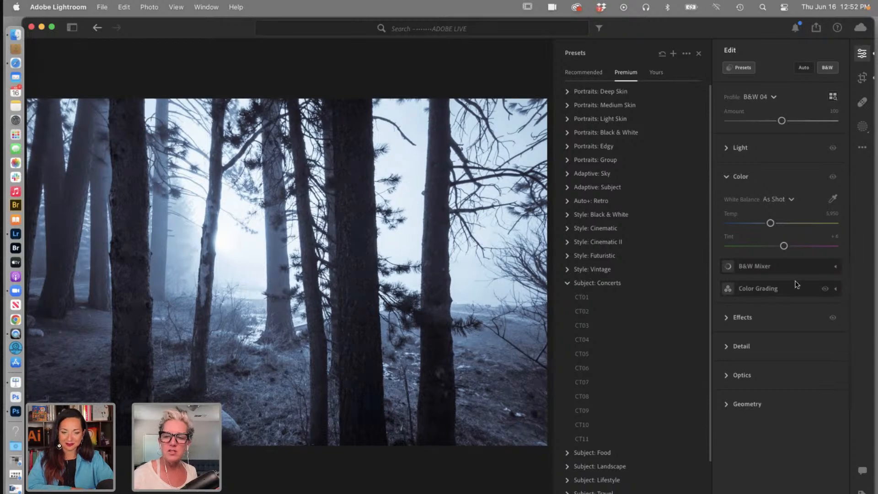
Apply the Subject: Concerts preset CT05 to the forest photo
click(604, 354)
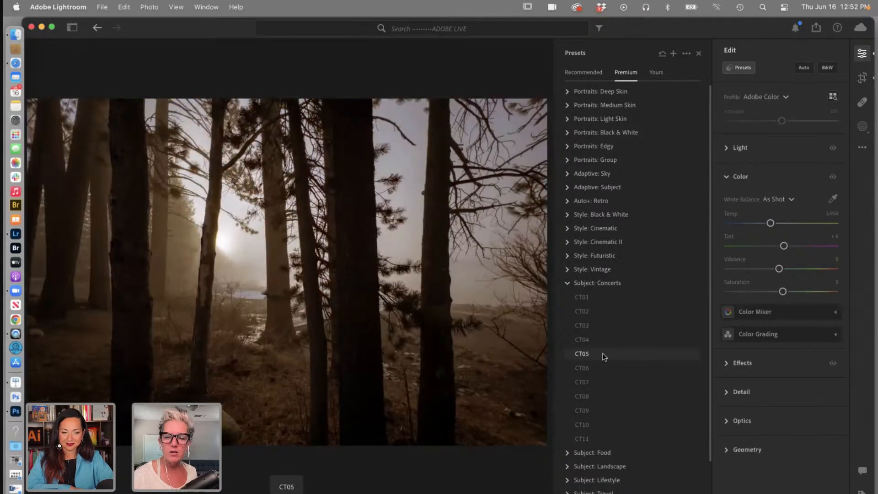
click(586, 355)
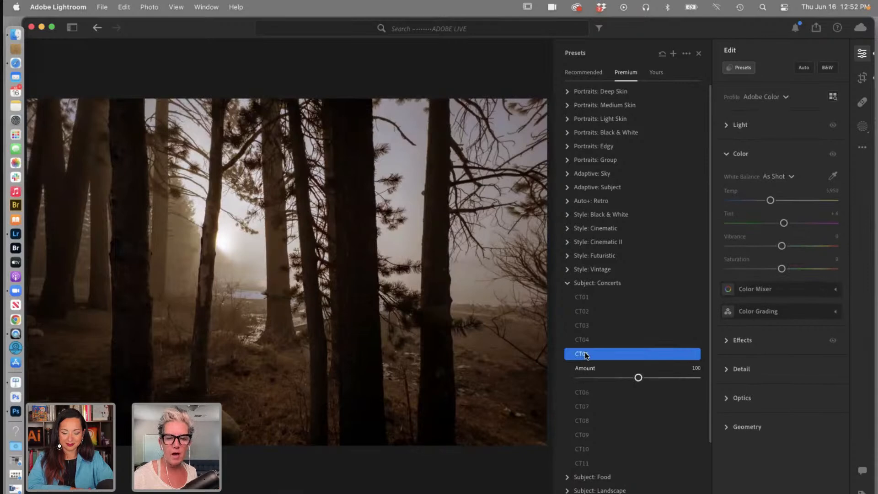
Raise the CT05 preset's Amount to 103 and set the Sharpening to 93 on the forest photo
mouse_move(639, 378)
mouse_down()
mouse_move(626, 379)
mouse_move(645, 379)
mouse_up()
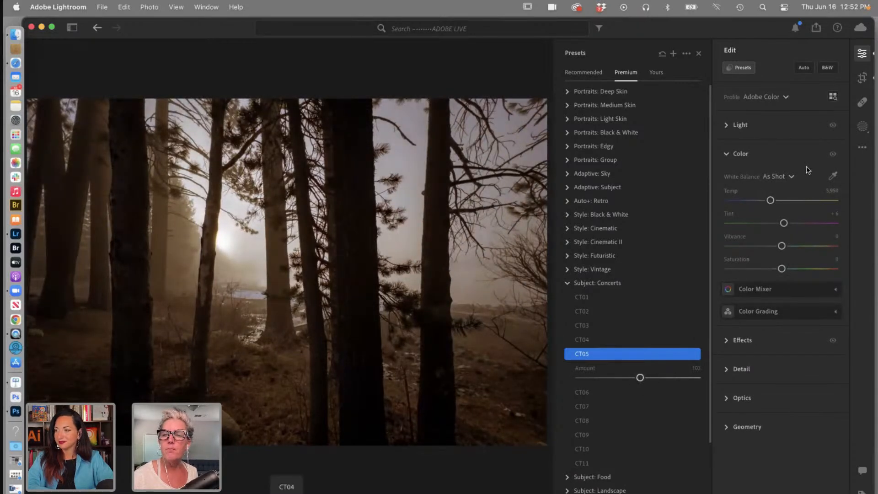
click(727, 154)
click(727, 183)
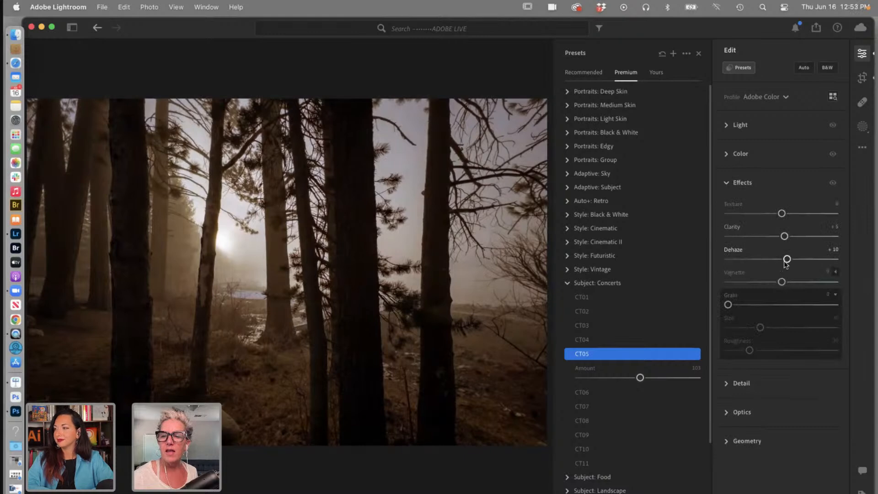
click(735, 383)
drag(757, 414, 794, 415)
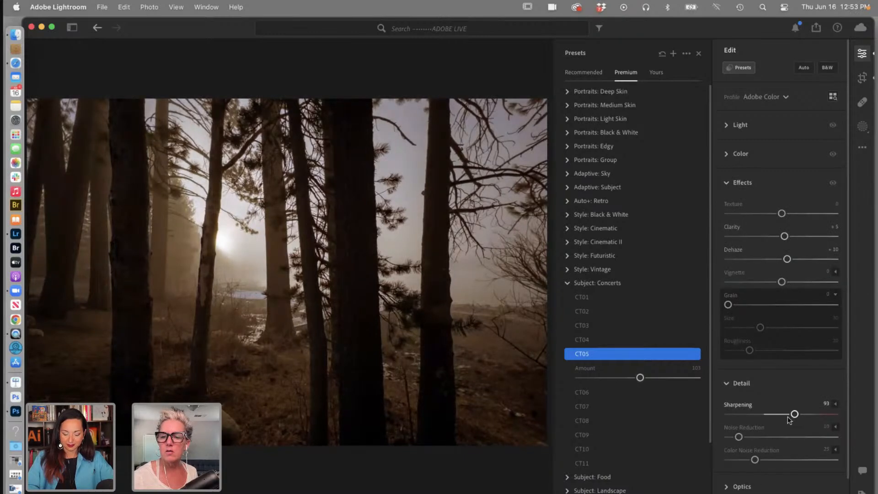
click(750, 384)
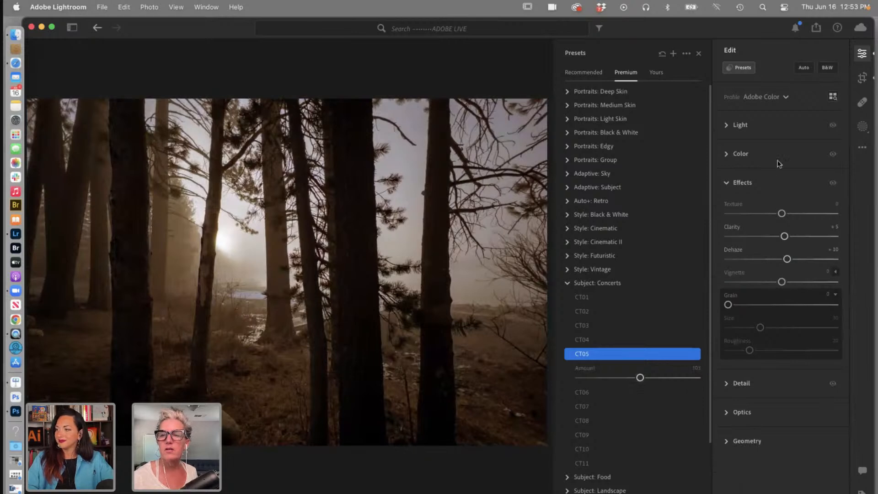
Examine the forest photo's Light settings and collapse the Subject: Concerts preset group
click(741, 128)
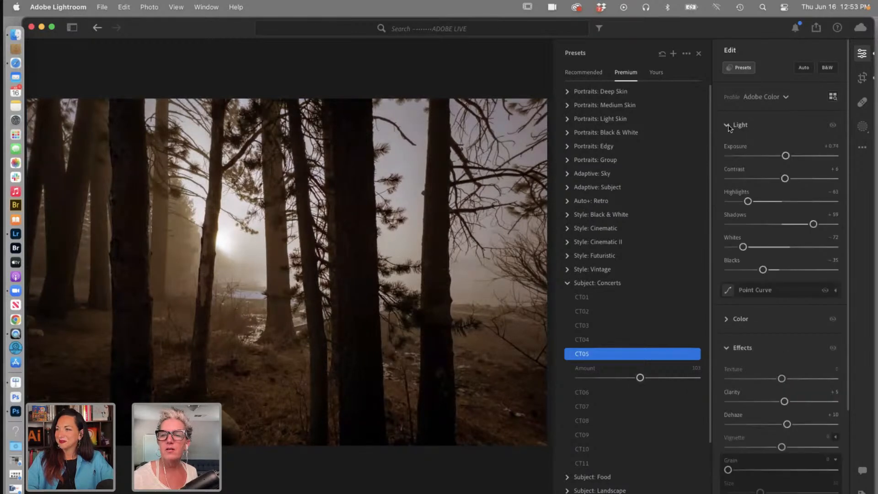
drag(778, 156, 763, 156)
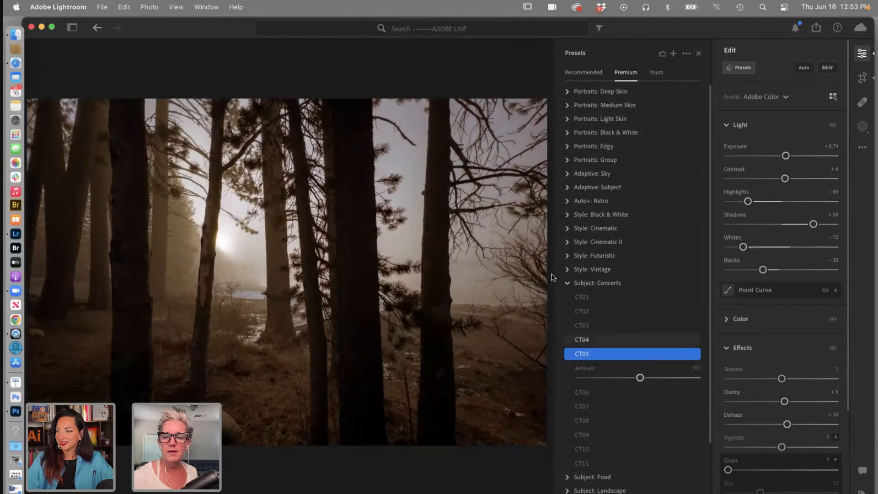
click(567, 283)
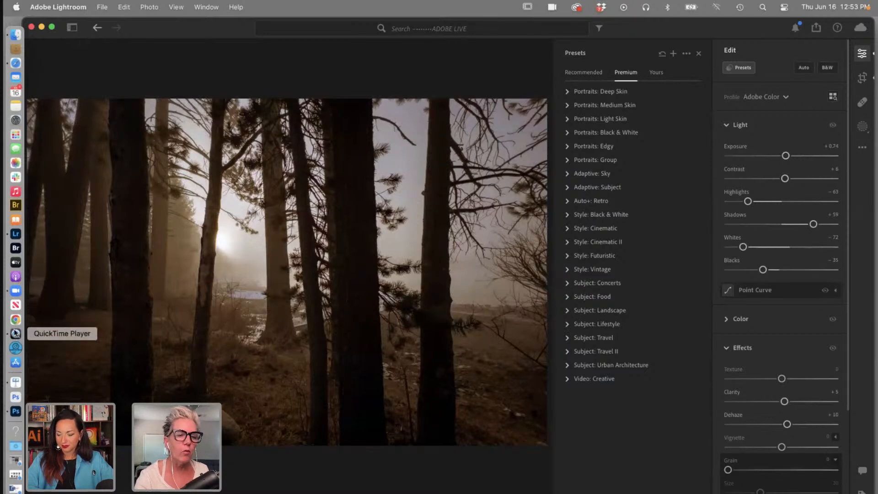
Switch to Keynote and present the What's NEW! slides on the premium and adaptive presets
click(15, 383)
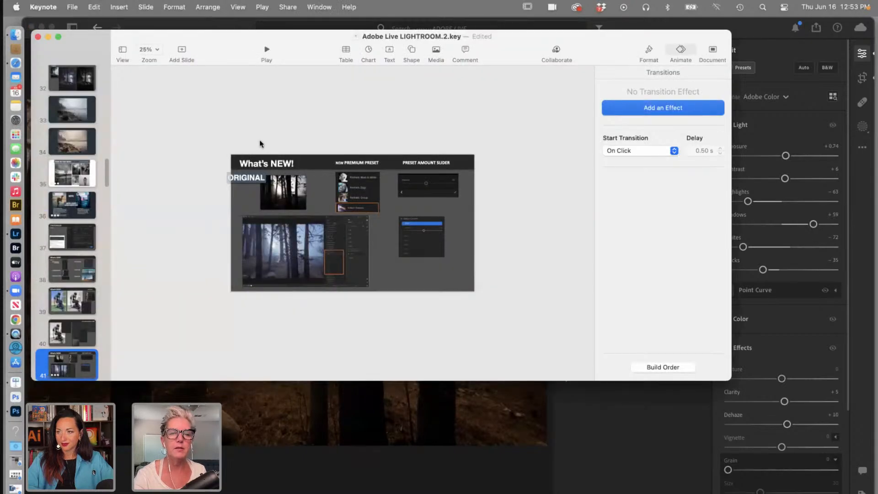
click(265, 51)
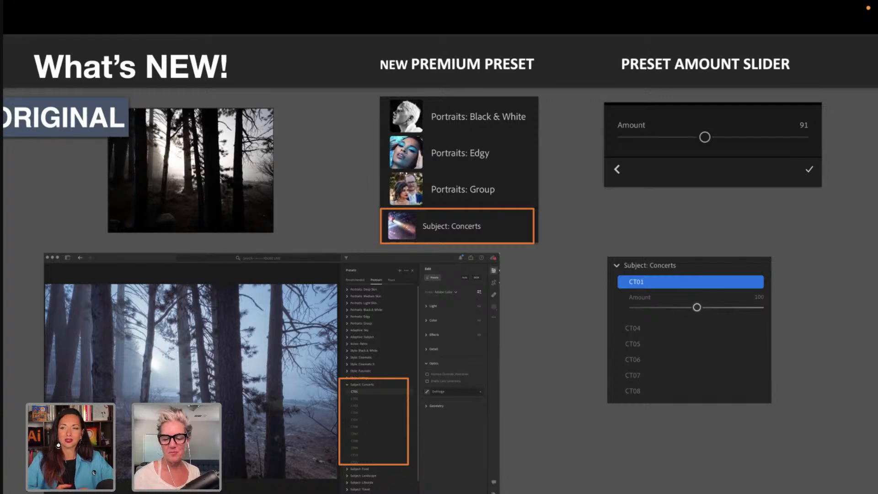
key(Right)
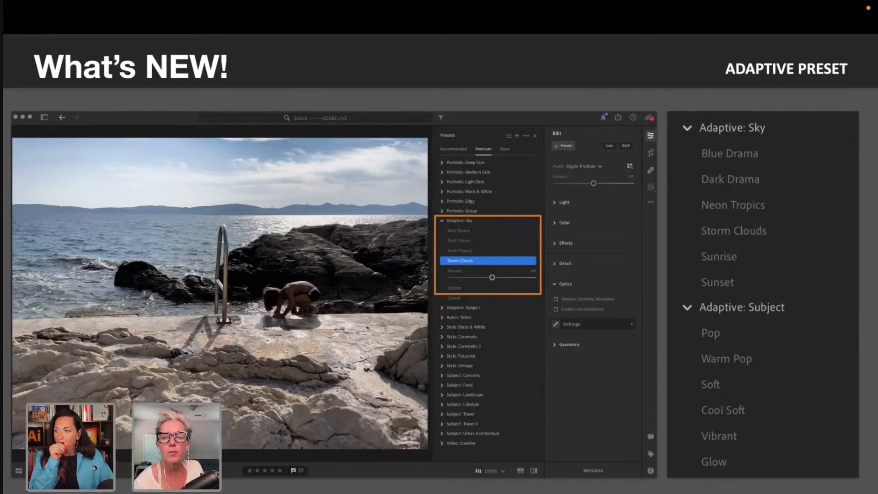
key(Right)
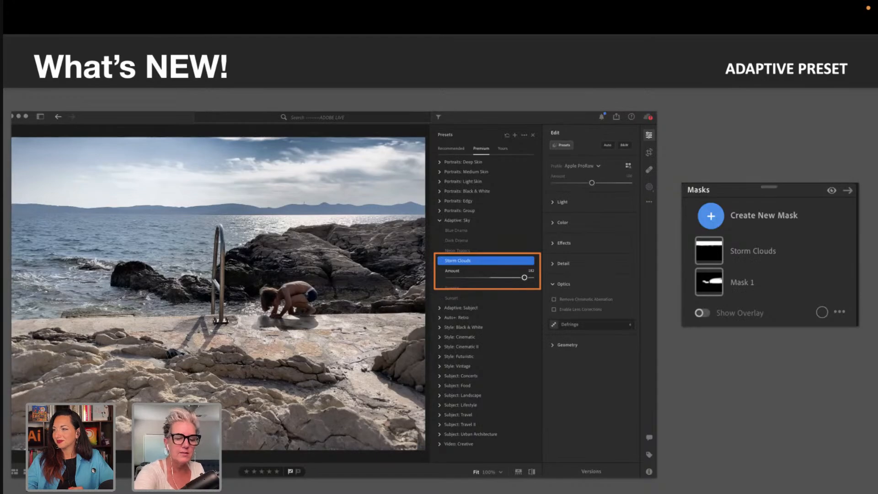
key(Escape)
Return to Lightroom, open the rocky seaside photo from the ADOBE LIVE album for editing, and show its premium presets
click(280, 462)
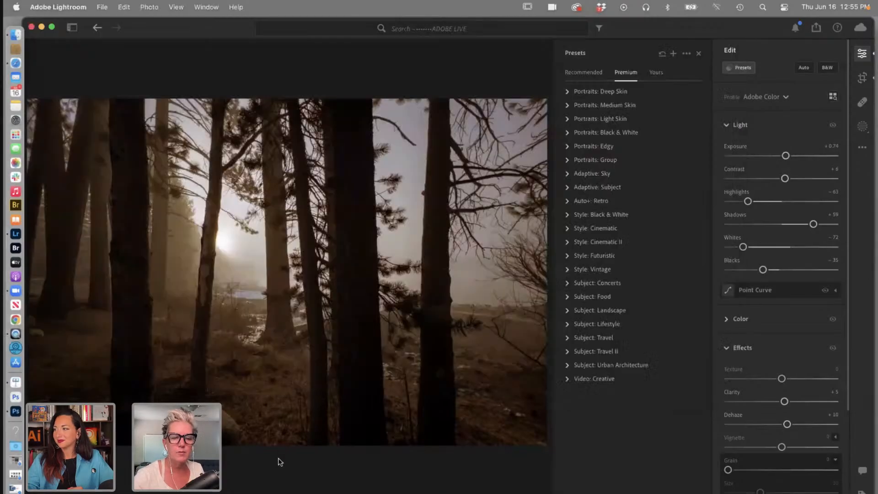
click(96, 27)
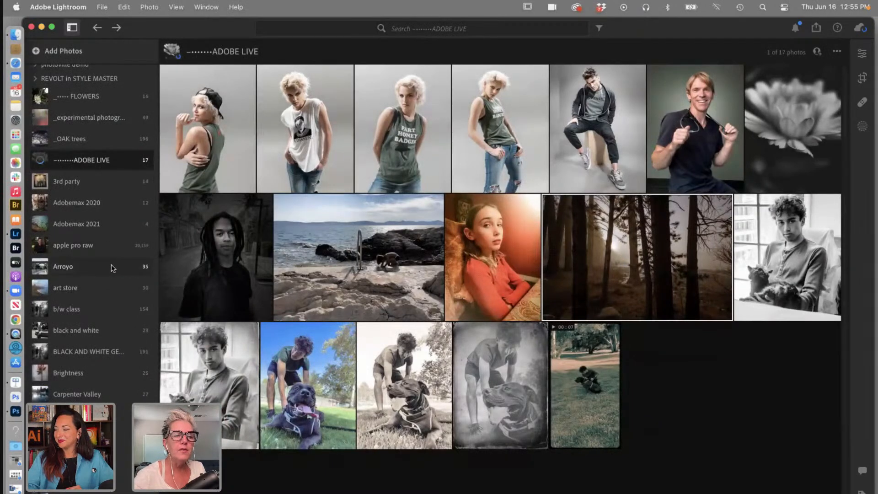
click(314, 278)
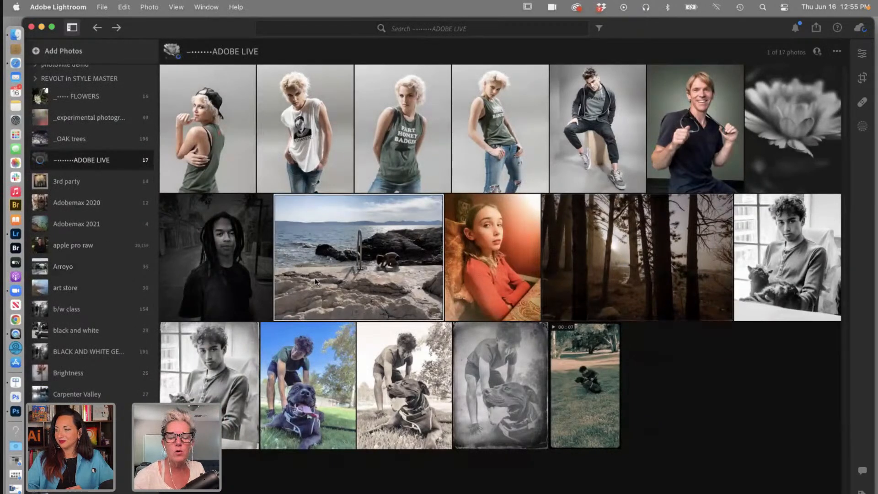
double_click(315, 278)
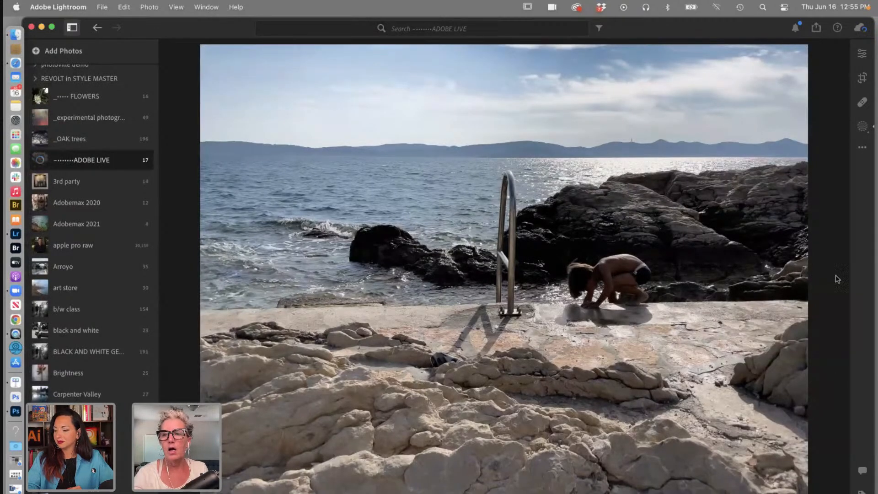
click(862, 54)
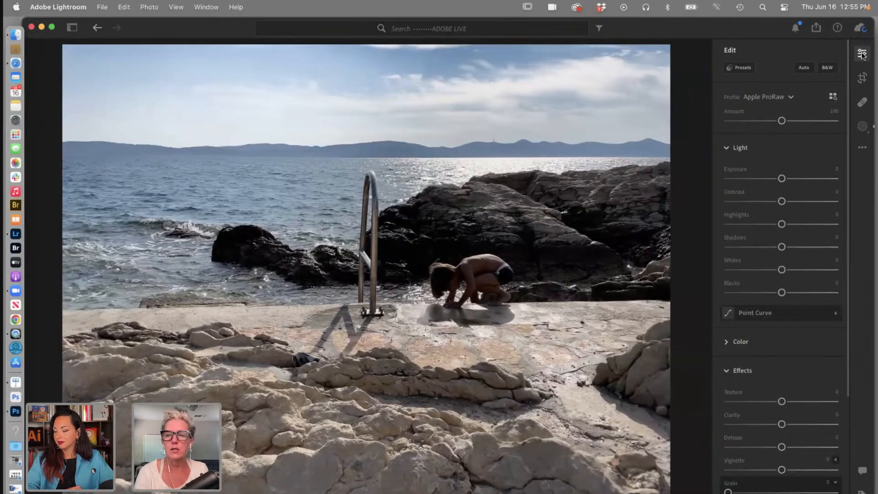
click(732, 147)
click(742, 69)
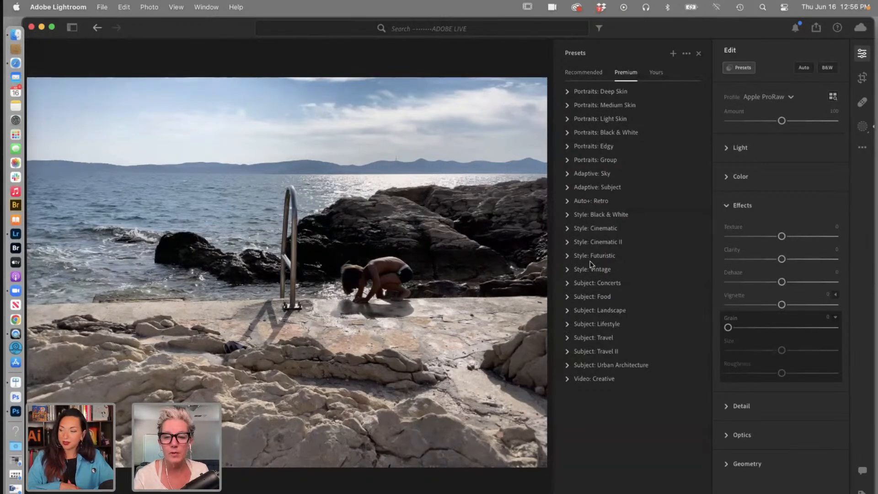
Try the Adaptive: Sky preset Storm Clouds at an Amount of 64 on the seaside photo
click(567, 174)
click(640, 230)
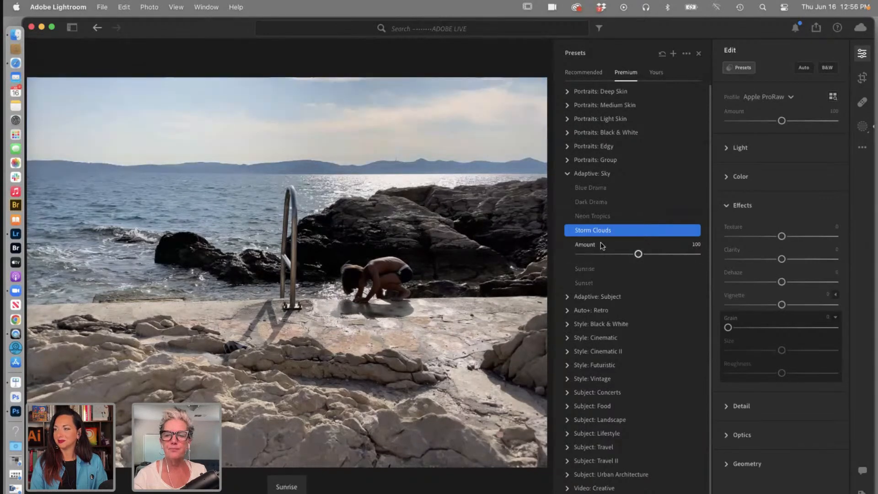
drag(638, 255, 617, 254)
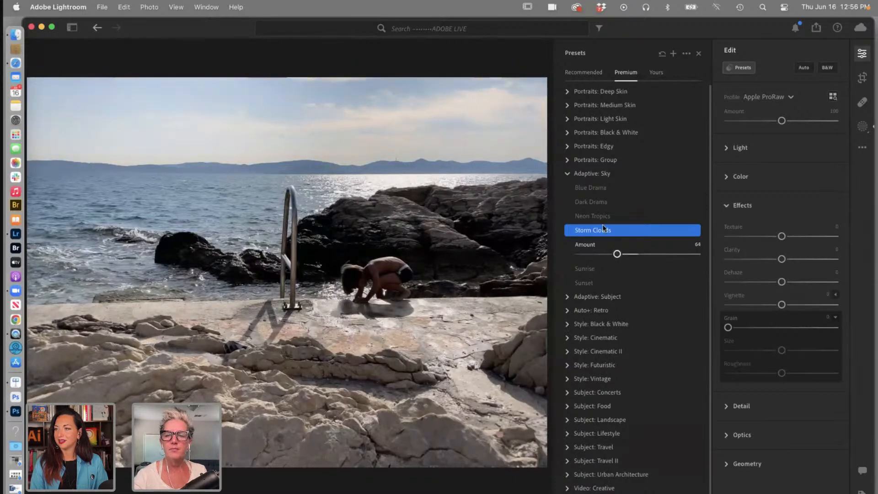
Apply the Adaptive: Sky preset Dark Drama at an Amount of about 155, and set the Apple ProRaw profile Amount to 104
click(591, 202)
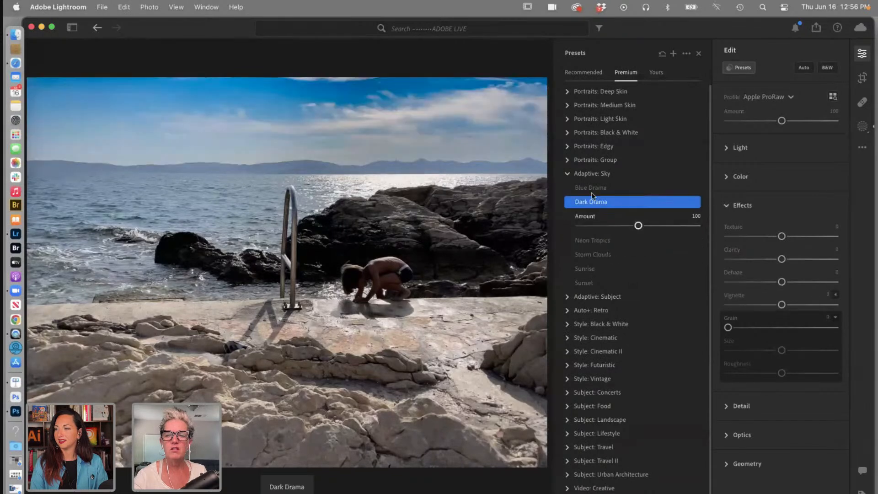
drag(653, 225, 679, 226)
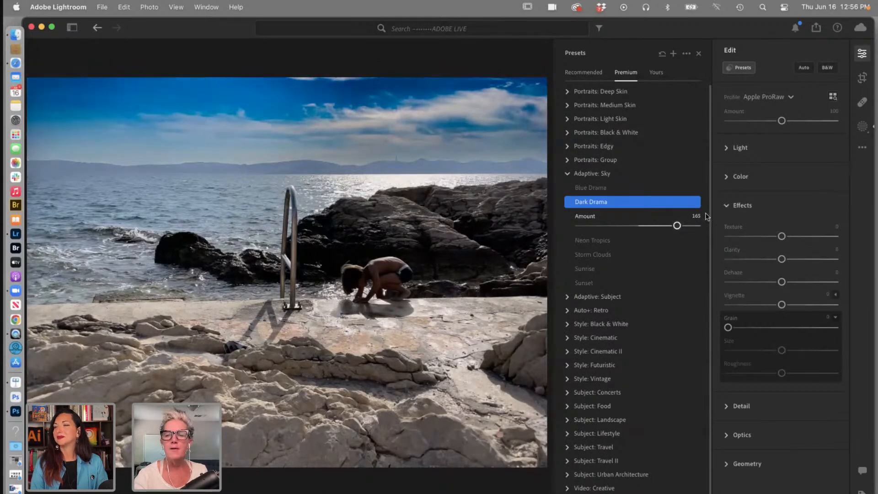
click(735, 205)
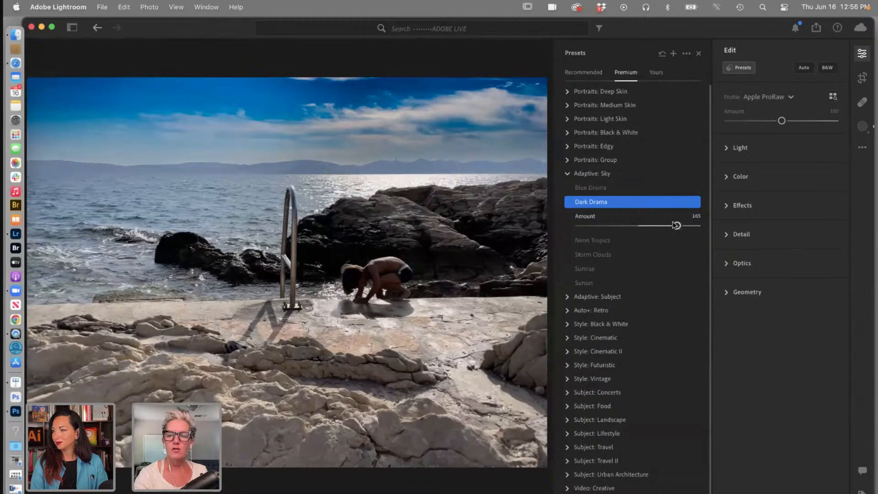
drag(677, 226, 653, 229)
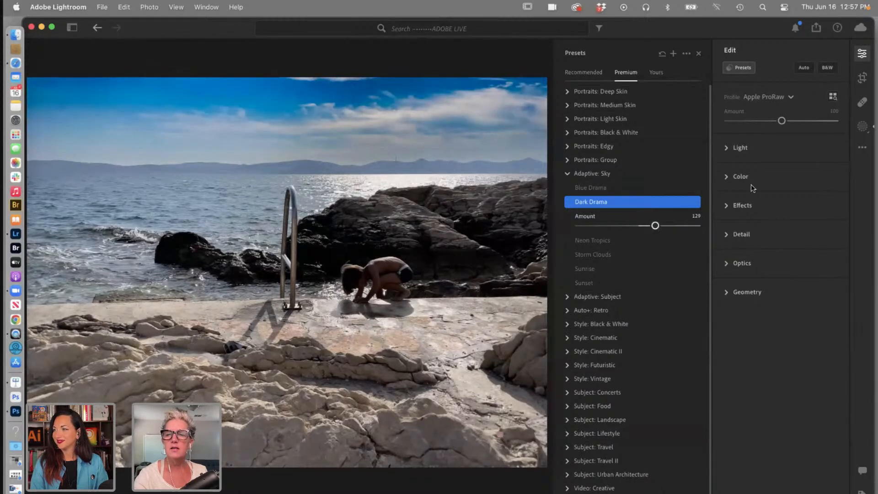
mouse_move(783, 121)
mouse_down()
mouse_move(809, 121)
mouse_move(730, 127)
mouse_move(816, 130)
mouse_move(784, 127)
mouse_up()
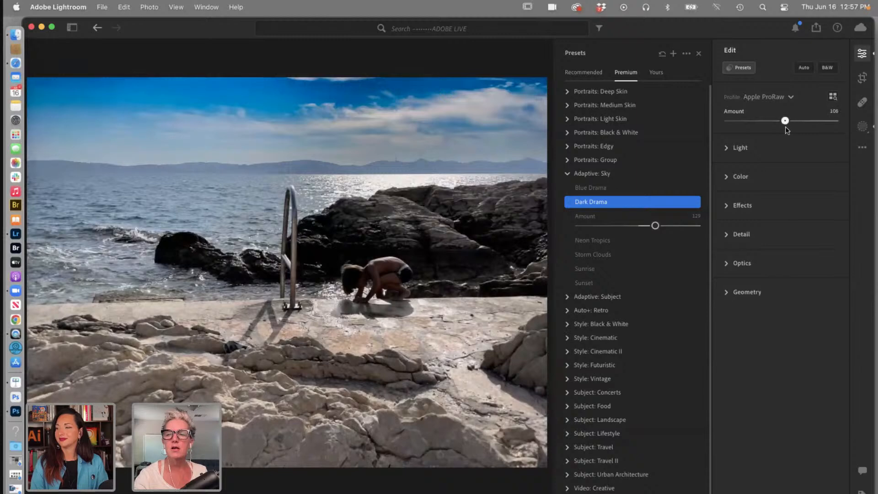
drag(625, 231, 670, 225)
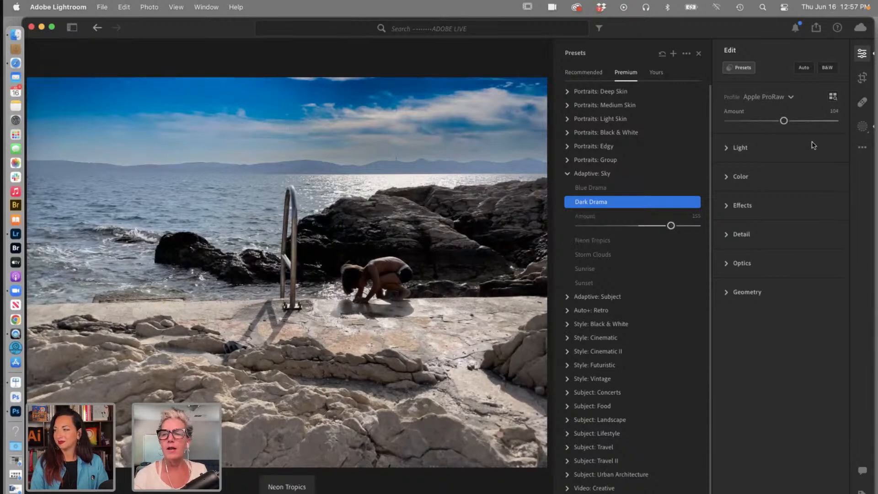
Open the seaside photo's masks and select the Dark Drama mask to inspect its sky selection and adjustments
click(862, 126)
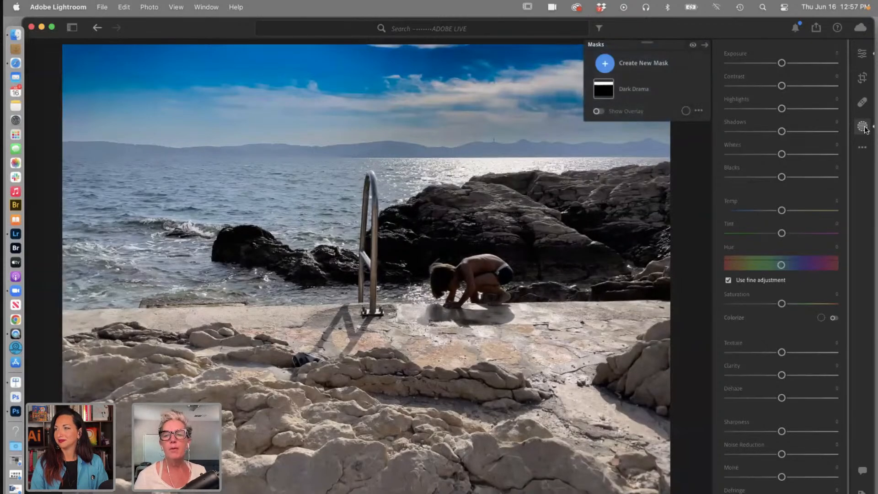
click(600, 90)
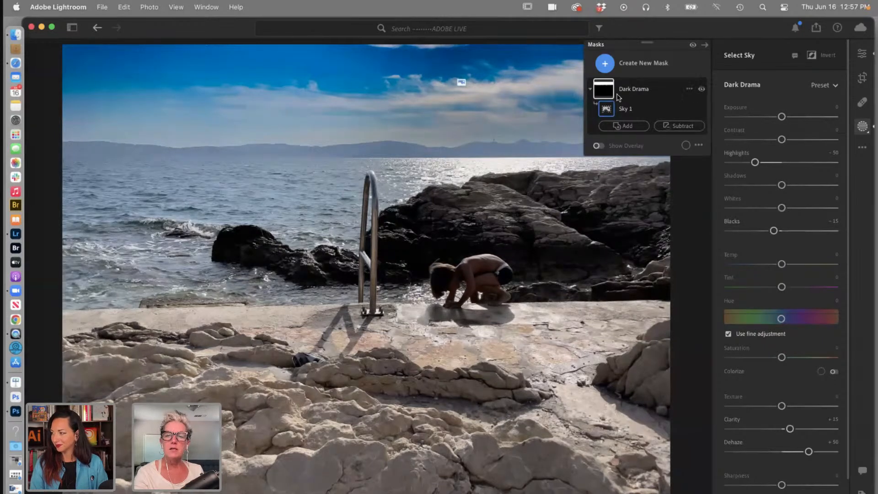
mouse_move(602, 92)
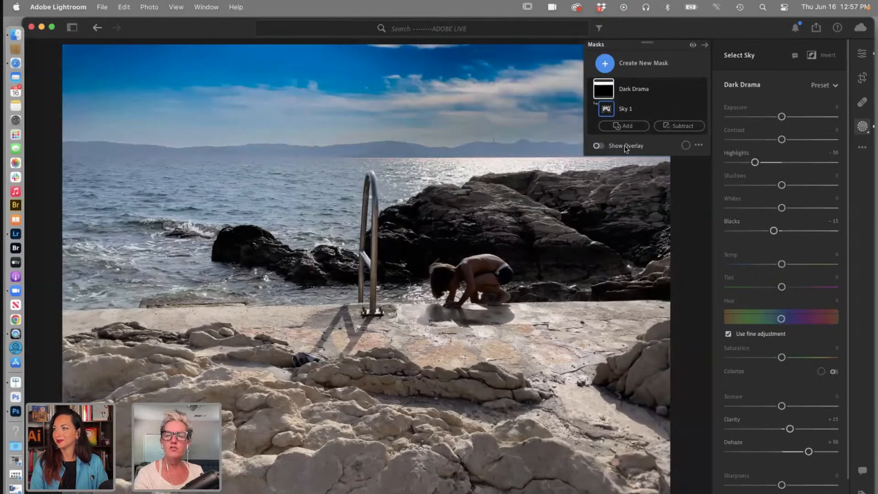
Show the Dark Drama mask's color overlay in green on the sky and increase the overlay's opacity
click(699, 145)
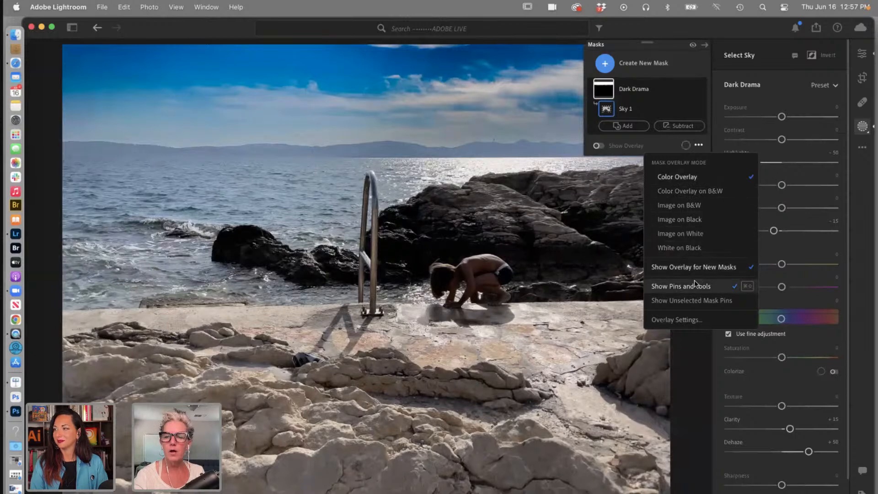
click(690, 321)
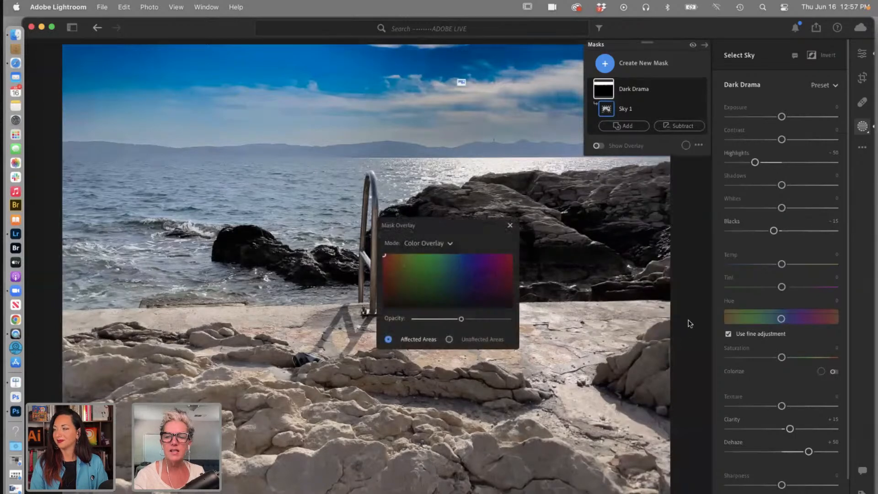
drag(479, 221, 648, 183)
drag(614, 231, 594, 230)
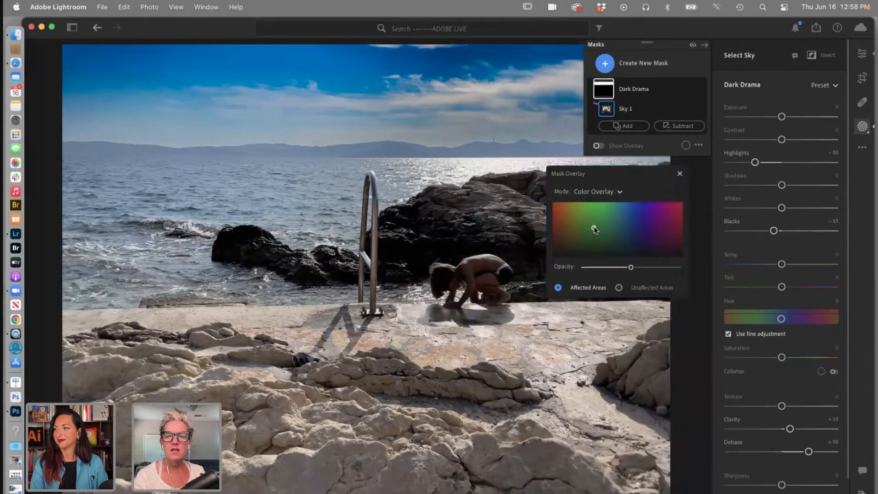
click(597, 146)
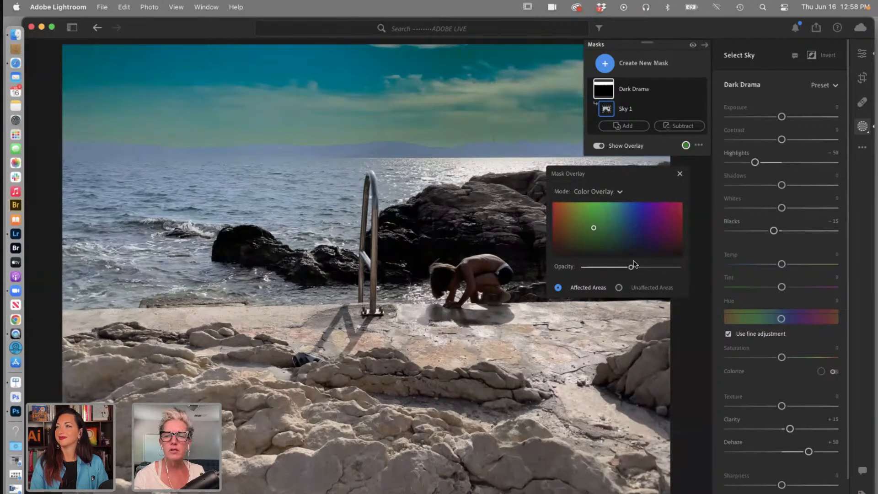
mouse_move(631, 268)
mouse_down()
mouse_move(578, 269)
mouse_move(688, 270)
mouse_move(642, 267)
mouse_up()
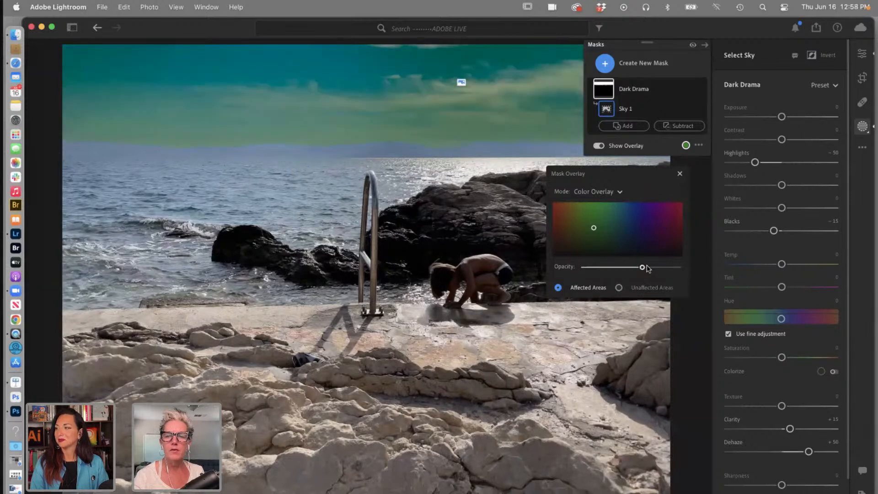
Try blue and magenta-red overlay colors on the sky mask and finish with a brighter green
click(630, 234)
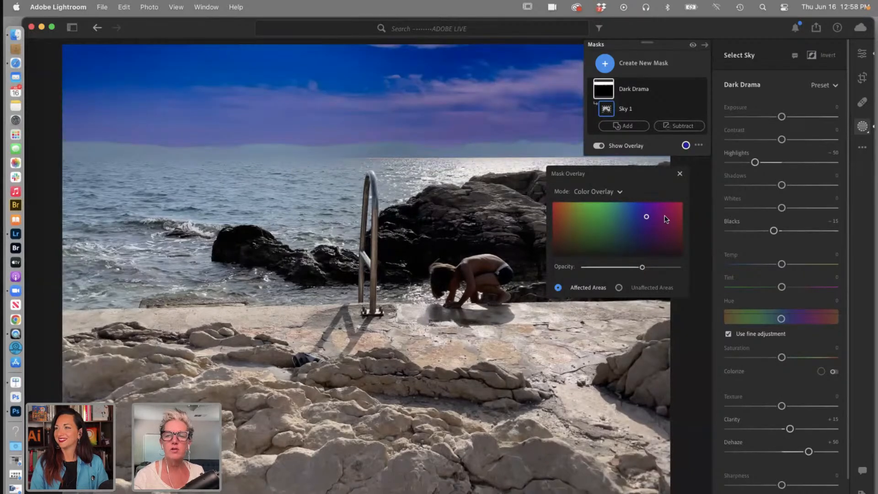
click(666, 219)
click(586, 217)
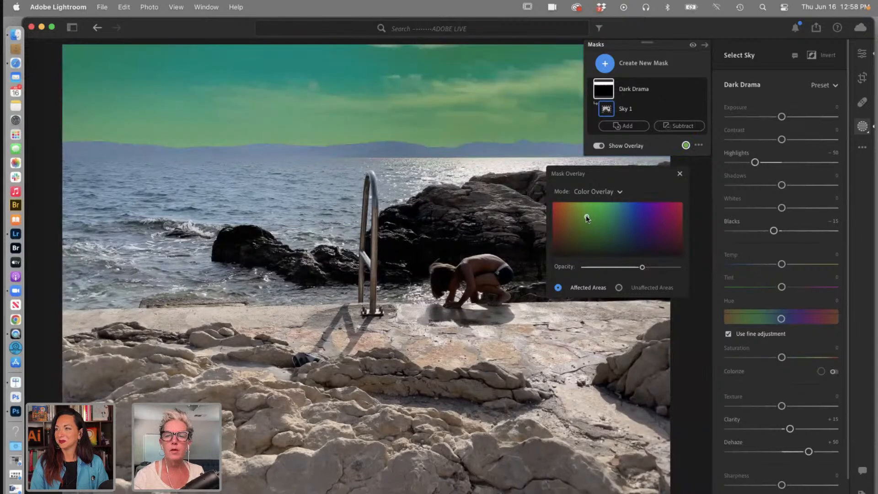
Close the mask overlay settings and turn off the overlay on the Dark Drama sky mask
click(680, 174)
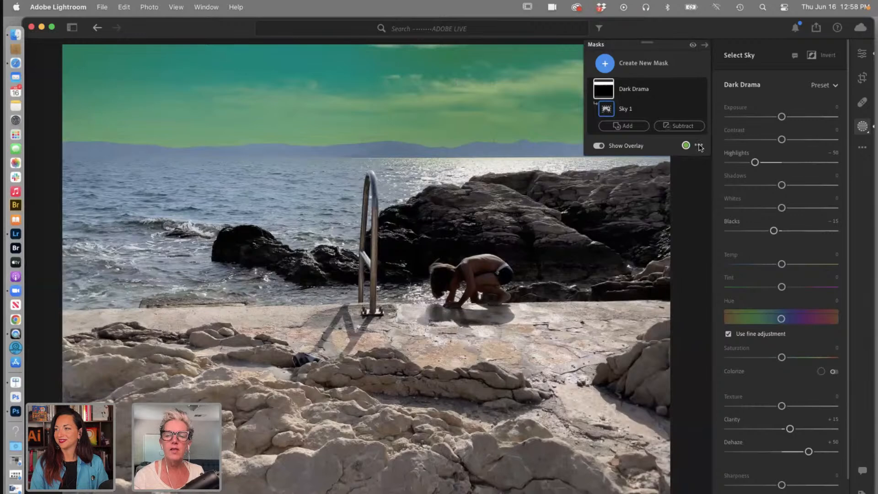
click(699, 146)
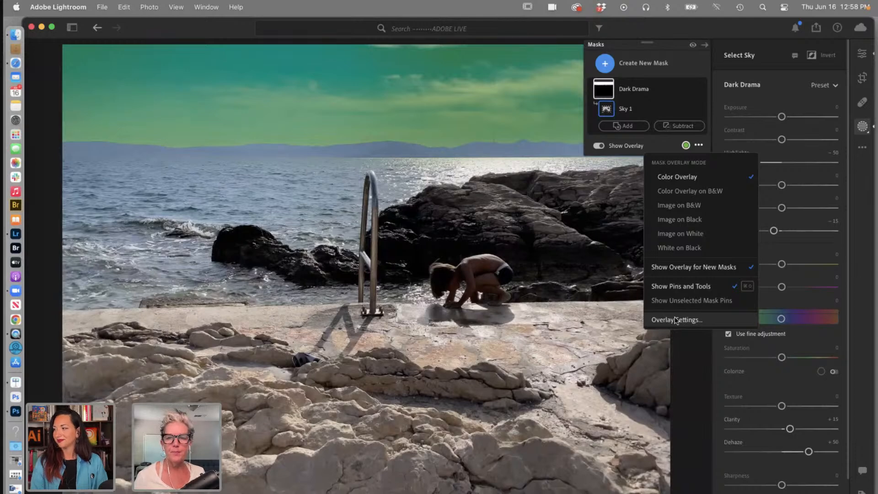
click(600, 148)
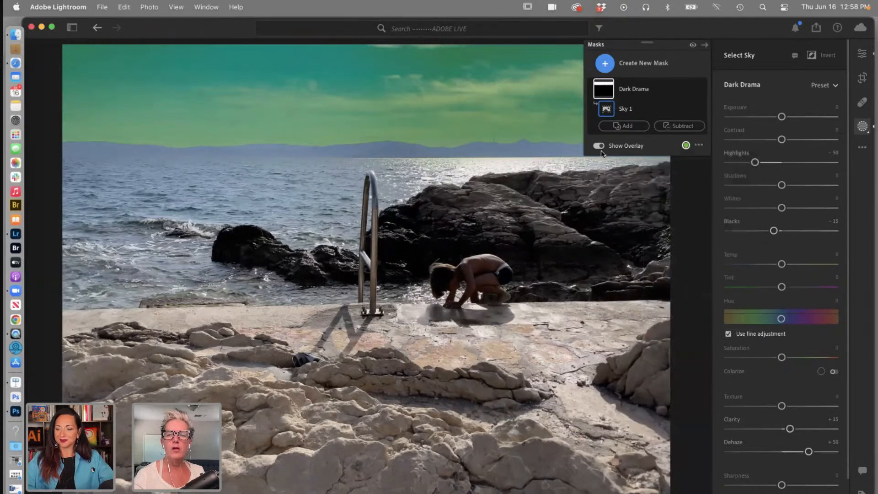
click(599, 146)
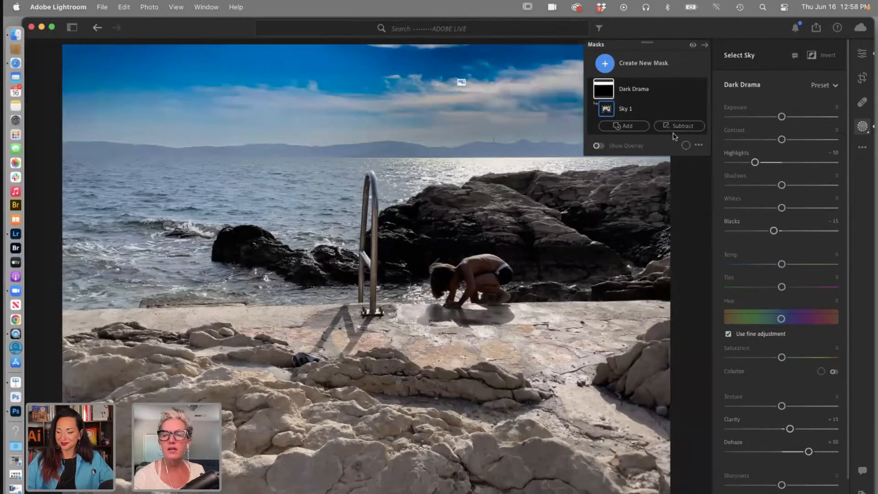
Delete the Dark Drama mask from the seaside photo and dismiss the masking tour and help tips
click(643, 97)
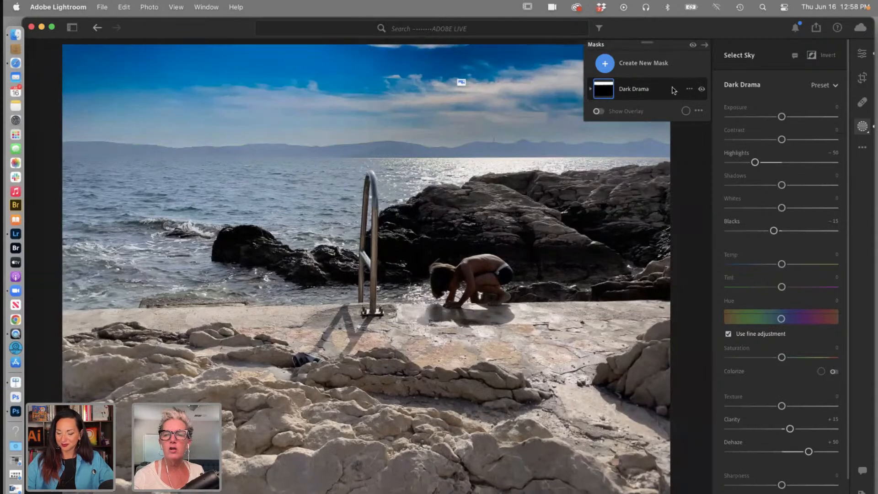
click(689, 90)
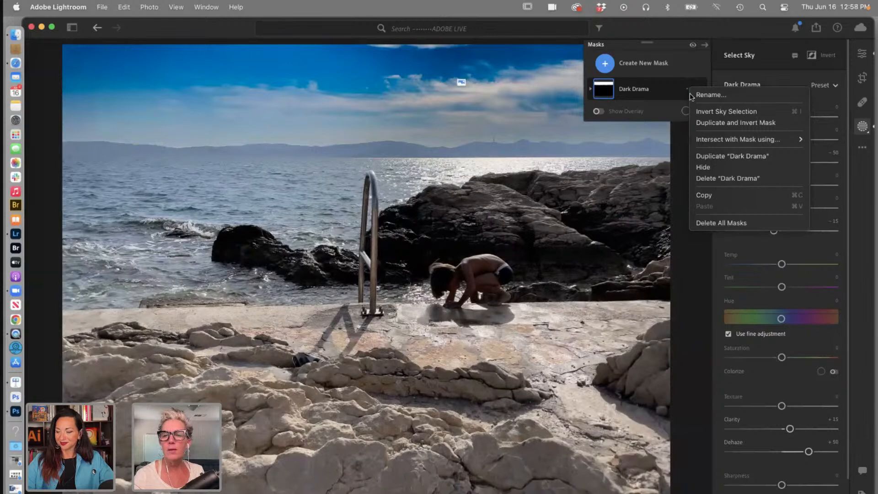
click(712, 180)
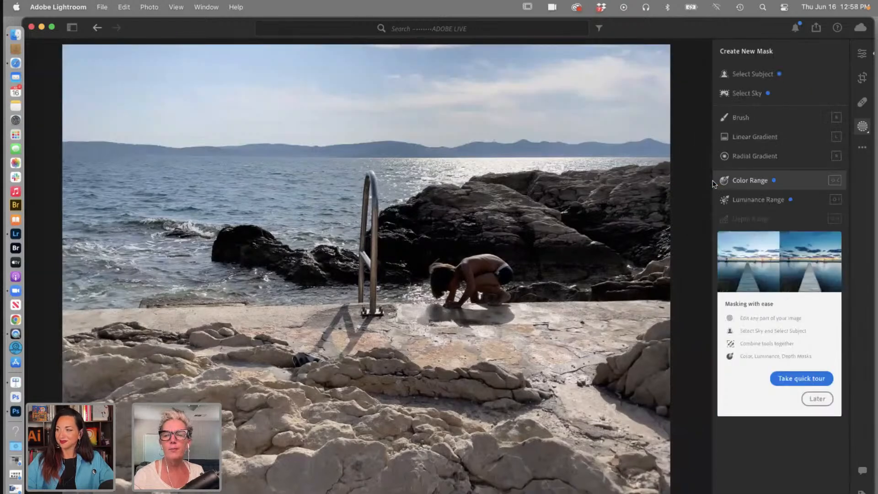
click(817, 398)
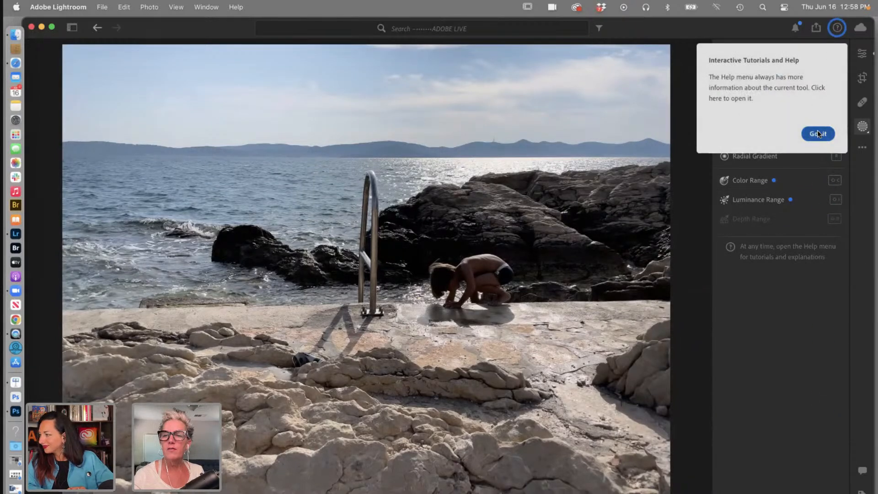
click(817, 134)
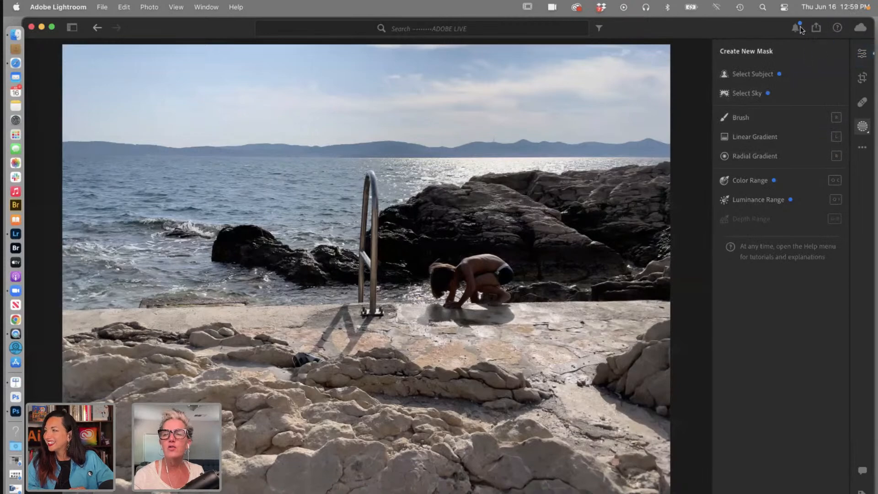
Apply the Adaptive: Sky preset Storm Clouds to the seaside photo at an Amount of 196
click(862, 55)
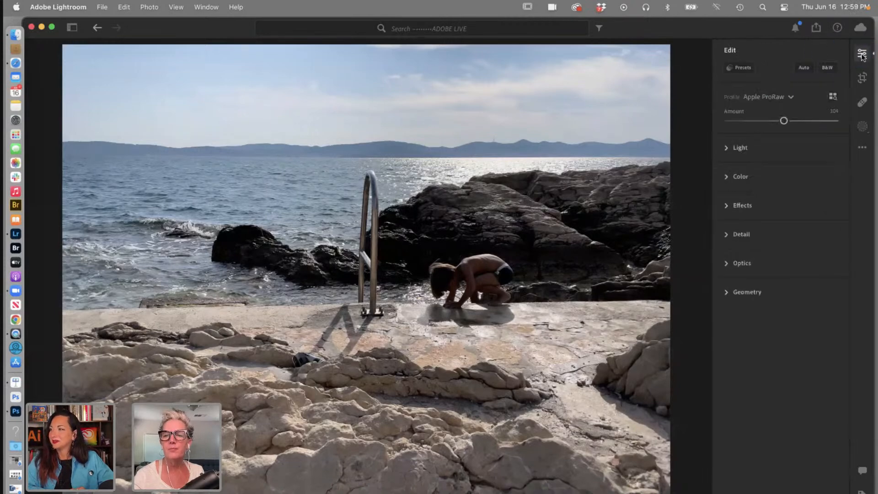
click(744, 68)
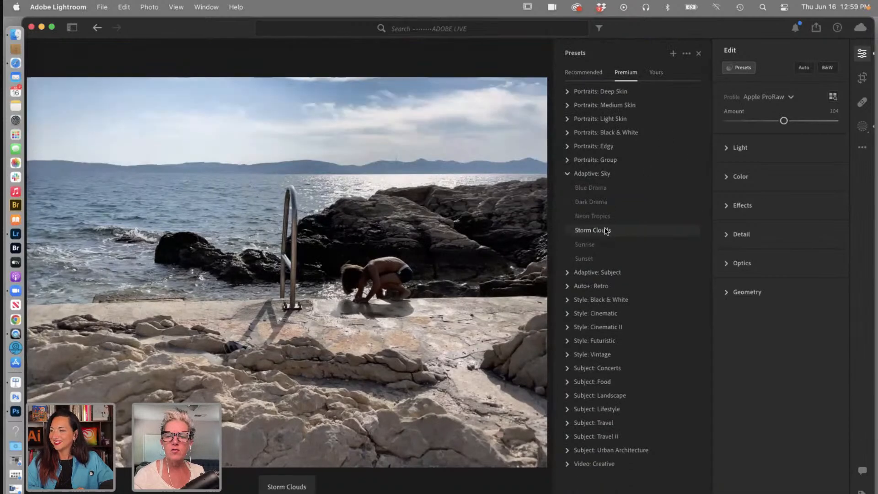
click(605, 229)
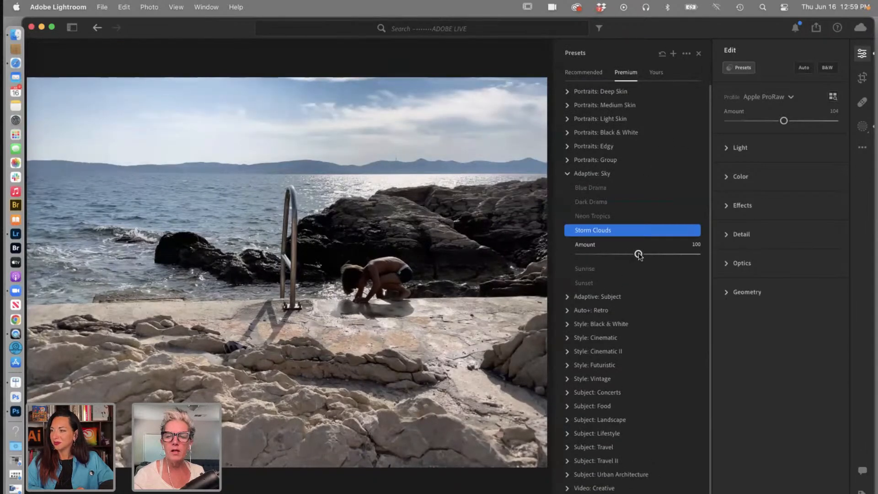
drag(639, 255, 695, 256)
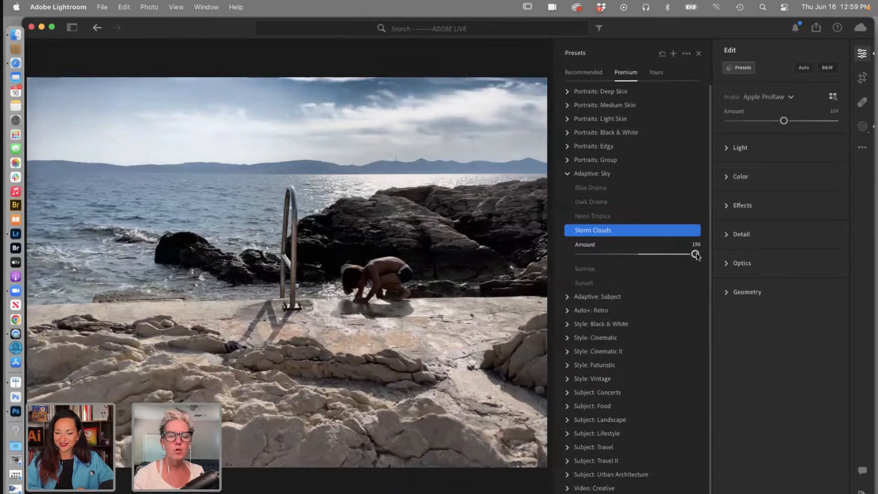
Open the photo's masks and select the Storm Clouds mask to inspect its adjustments, and return to the edit settings
click(863, 127)
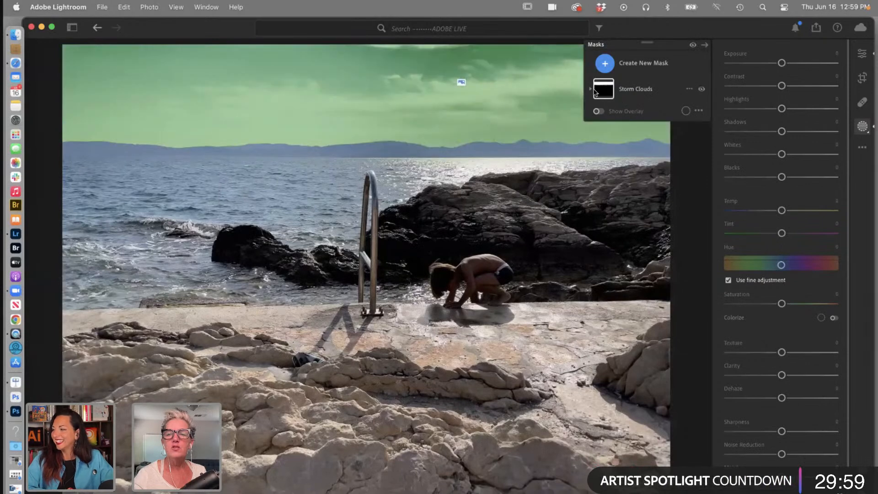
click(593, 91)
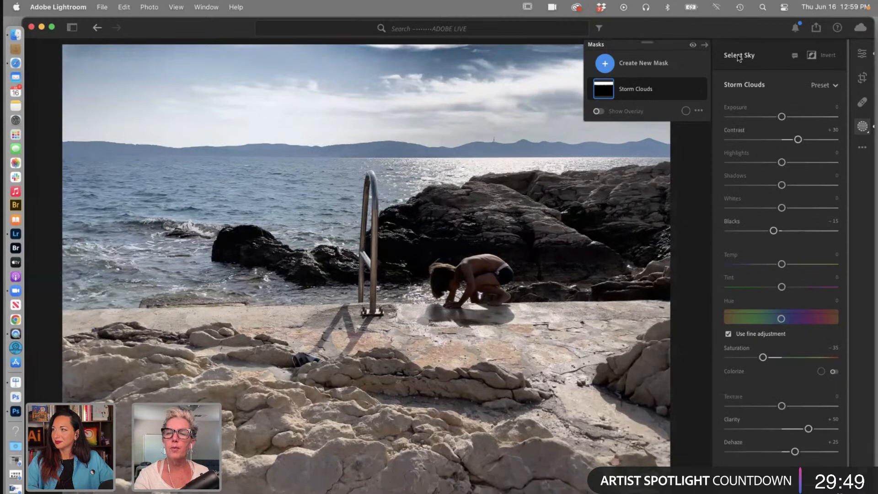
click(862, 54)
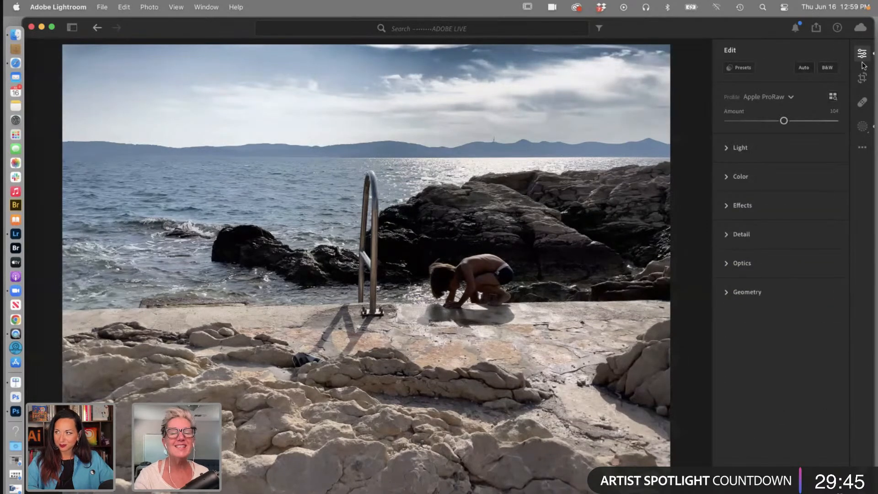
Apply the Adaptive: Subject preset Pop to the seaside photo at an Amount of about 165
click(742, 67)
click(568, 174)
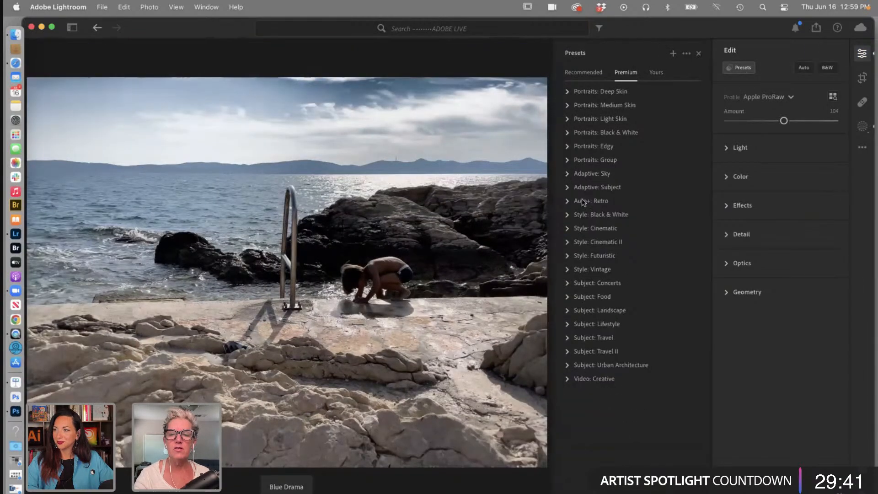
click(569, 187)
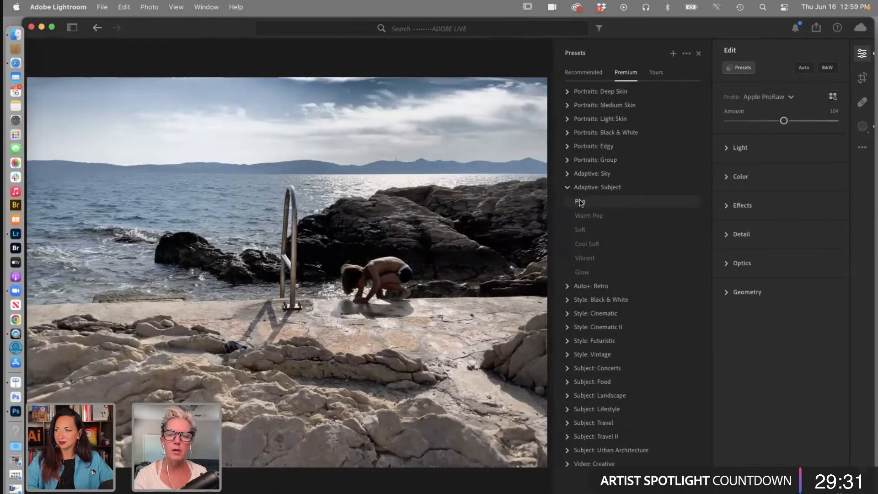
click(580, 202)
drag(638, 225, 677, 225)
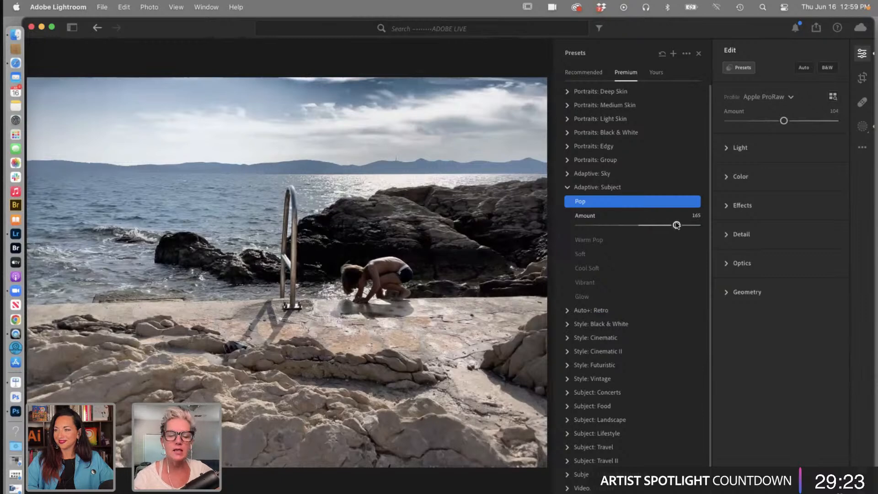
Open the masks, expand the Pop mask to its subject selection and show its color overlay to inspect the selected areas
click(862, 127)
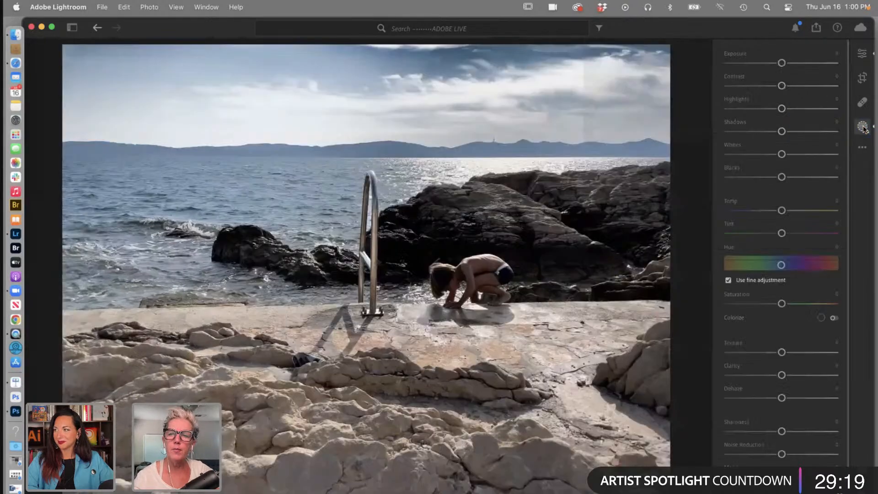
mouse_move(602, 92)
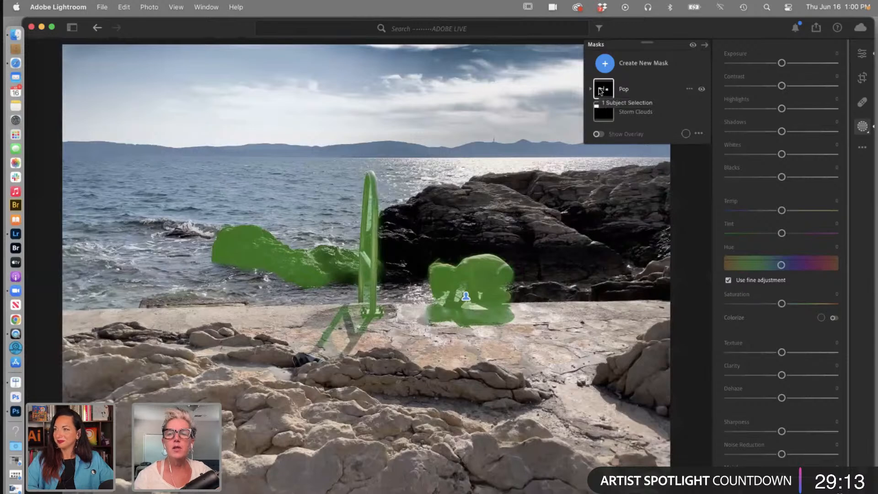
click(590, 93)
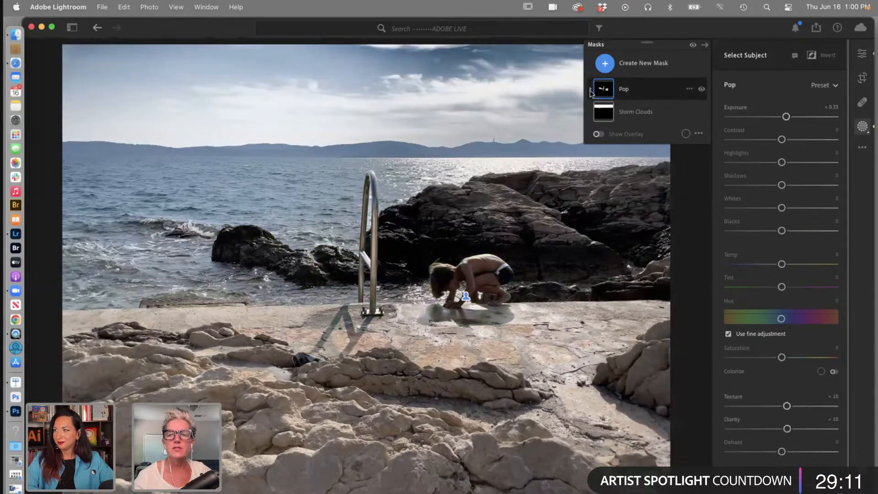
click(591, 89)
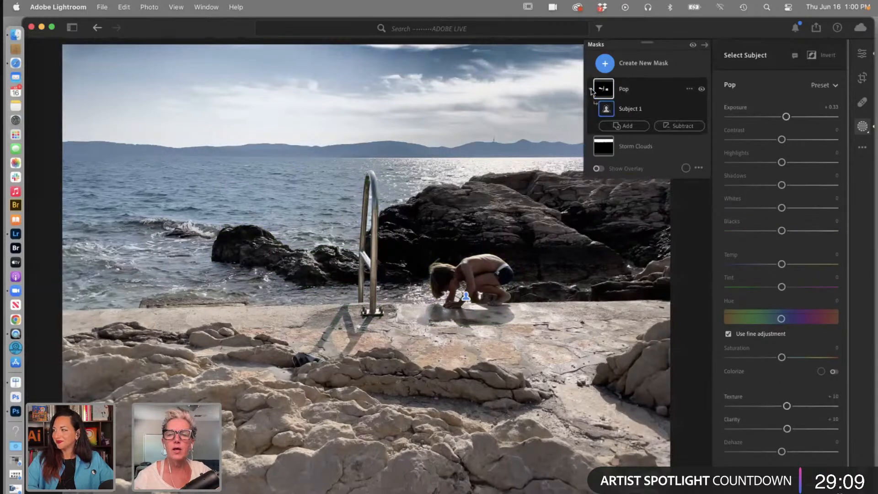
mouse_move(609, 89)
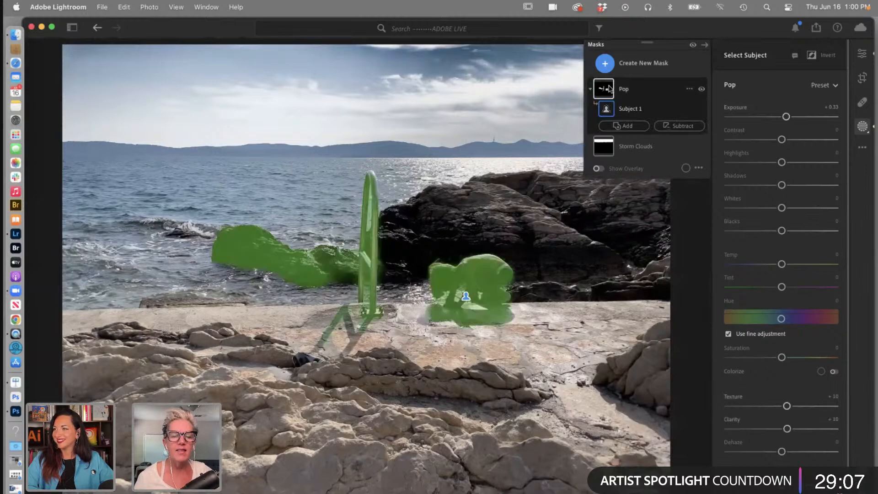
click(599, 168)
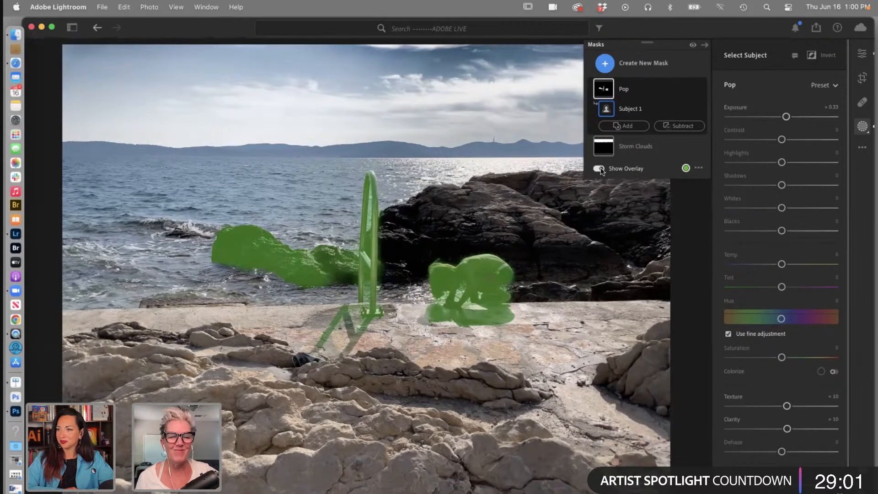
Zoom in on the rocks in the water and start subtracting from the Pop mask with a Brush
click(315, 261)
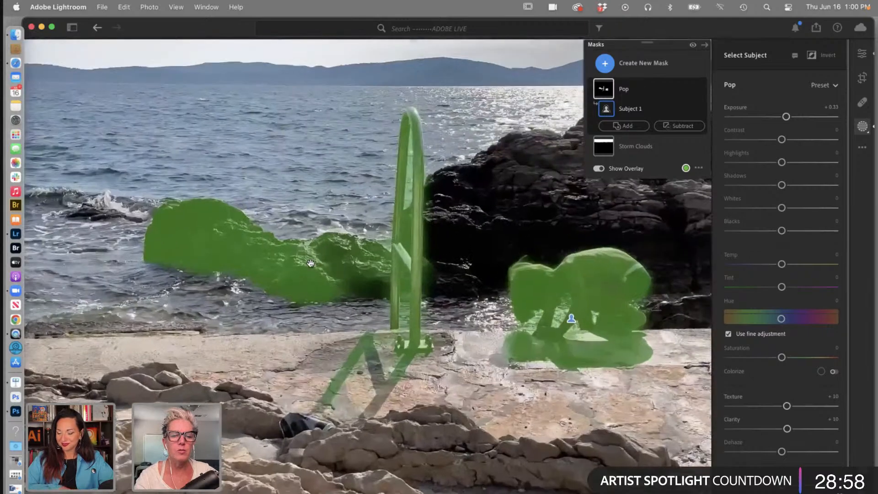
click(678, 127)
click(676, 126)
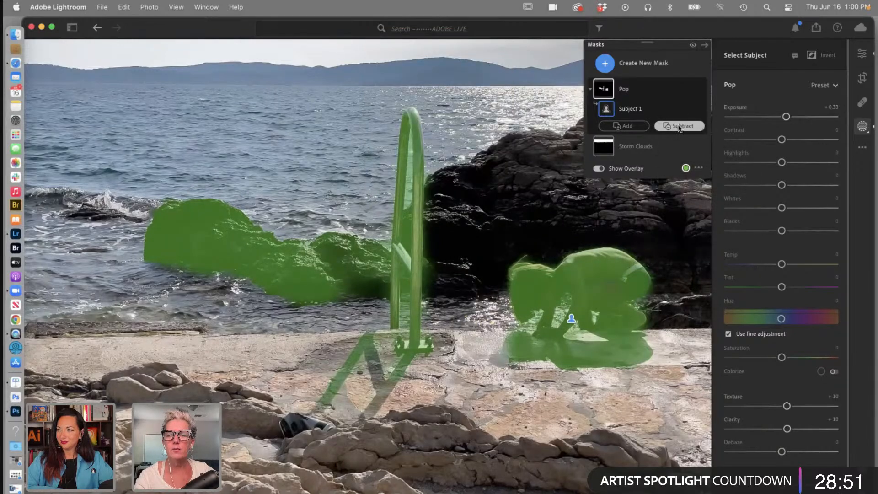
click(680, 127)
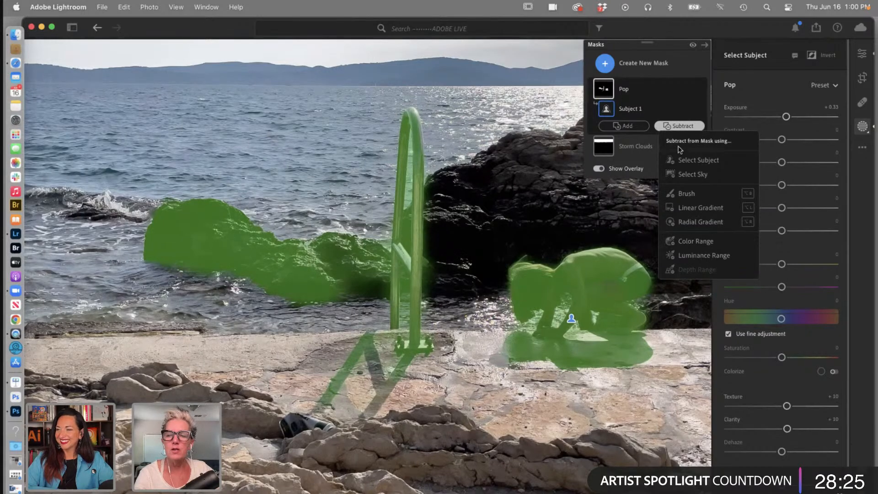
click(682, 192)
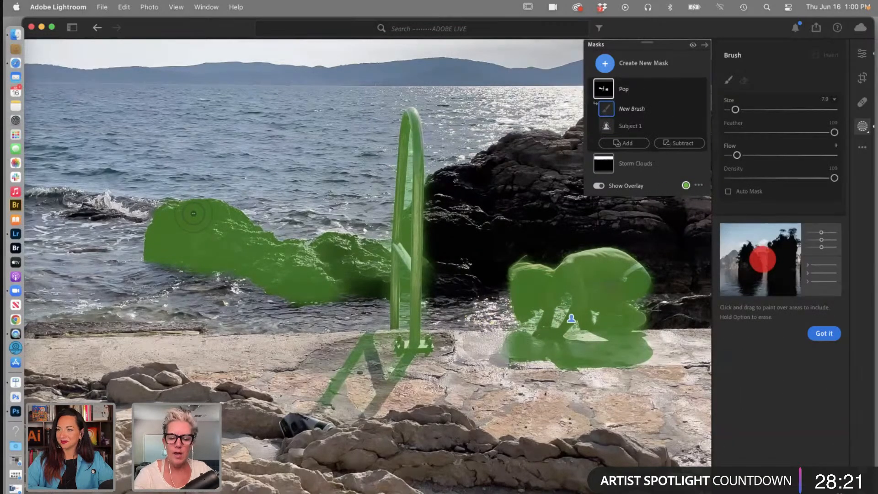
Enlarge the subtracting brush to size 17 and paint over the masked rocks in the water
key(bracketright)
key(bracketright)
key(bracketright)
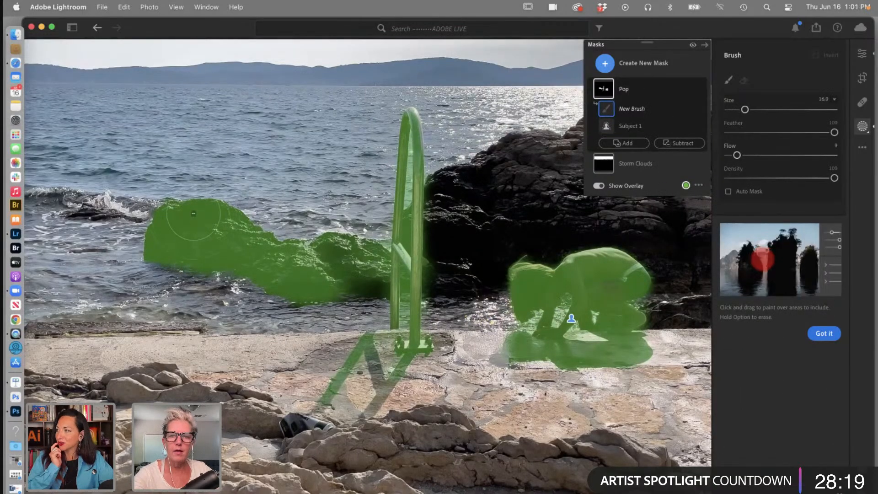
key(bracketright)
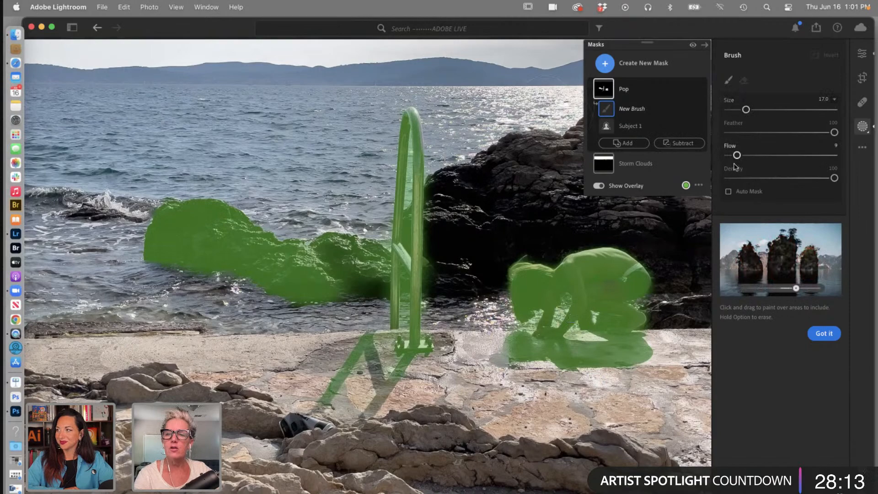
mouse_move(195, 220)
mouse_down()
mouse_move(150, 231)
mouse_move(184, 204)
mouse_move(195, 250)
mouse_move(170, 252)
mouse_move(209, 216)
mouse_move(250, 223)
mouse_move(266, 258)
mouse_move(313, 267)
mouse_move(325, 250)
mouse_move(332, 263)
mouse_move(308, 278)
mouse_move(174, 242)
mouse_up()
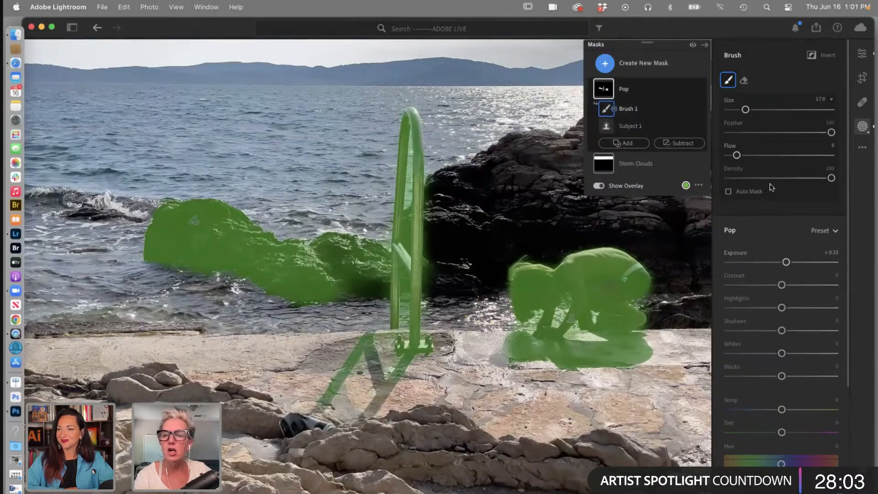
Set the subtracting brush's Flow to 100 and Size to 25.3, and turn off the mask overlay
drag(738, 156, 835, 159)
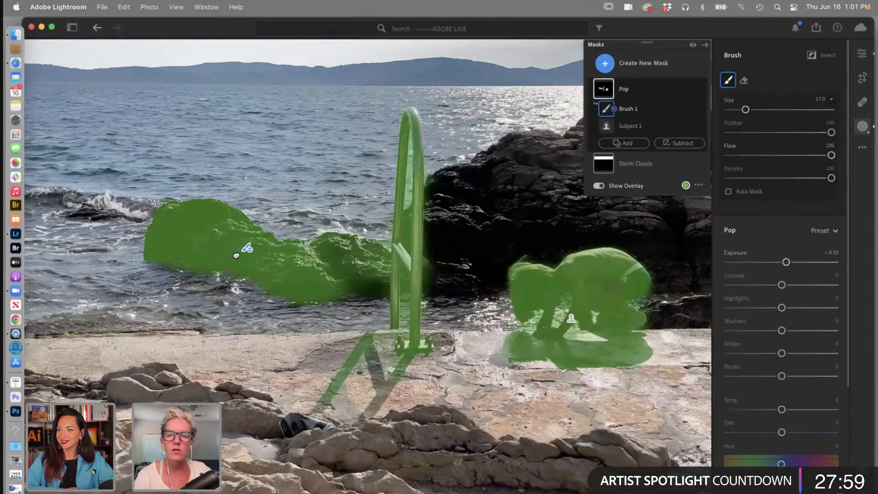
drag(746, 110, 755, 111)
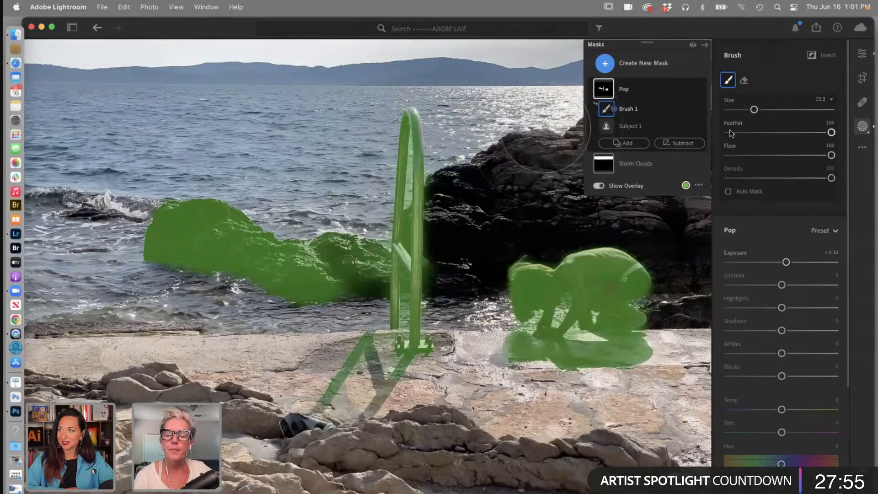
click(599, 186)
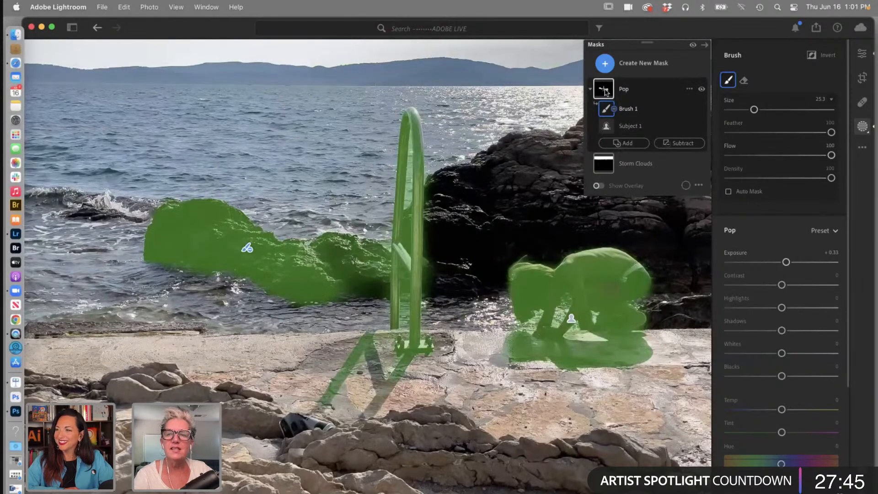
Subtract the rocks in the water from the Pop mask by painting over them with a second brush
click(604, 91)
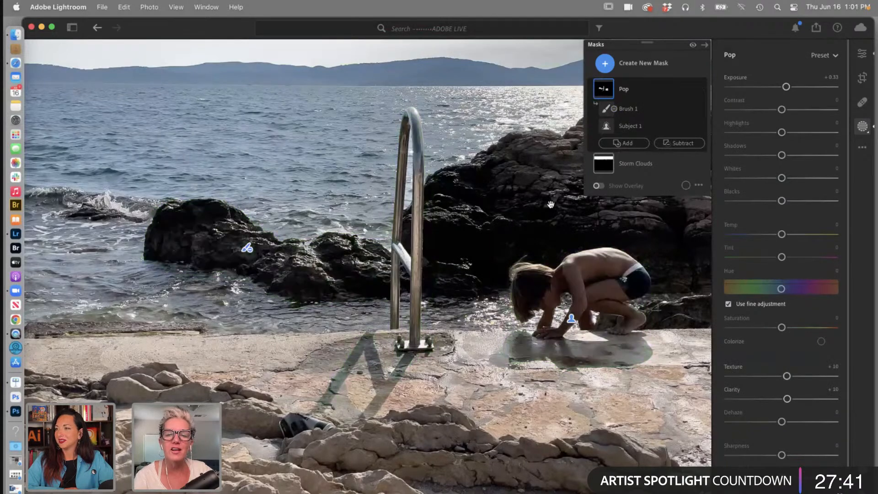
drag(204, 243, 228, 245)
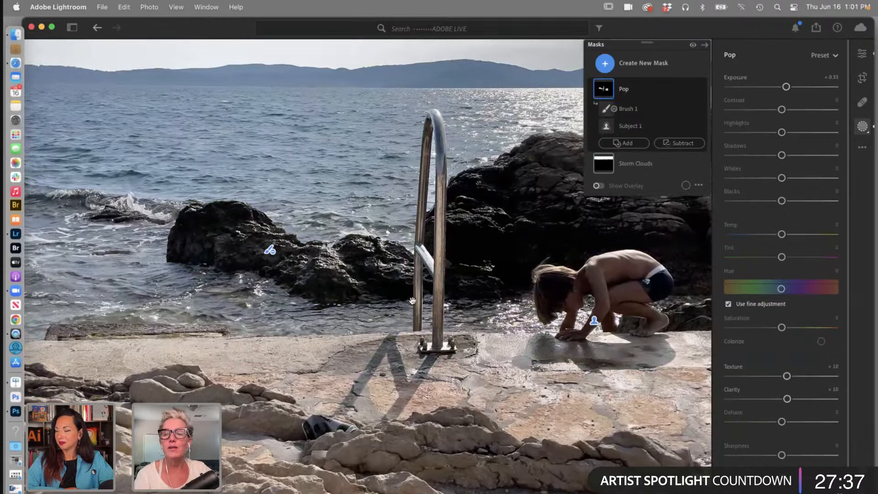
click(677, 141)
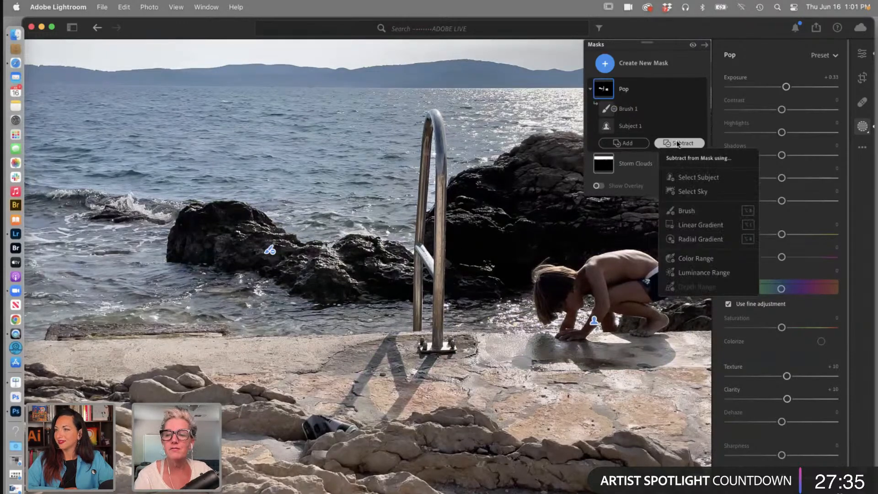
click(681, 211)
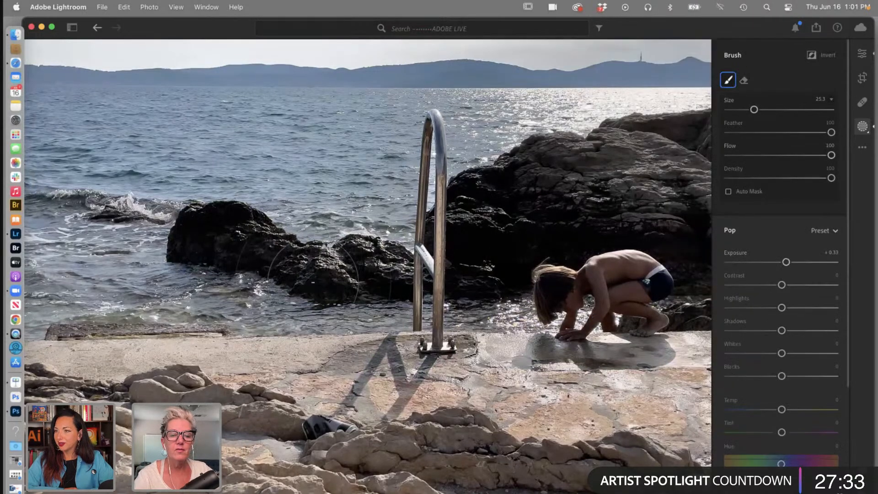
drag(313, 283, 314, 281)
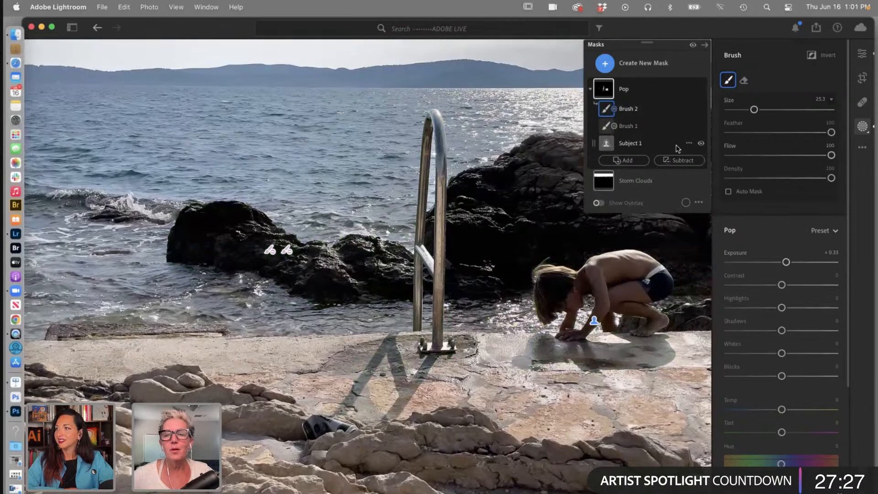
mouse_move(604, 94)
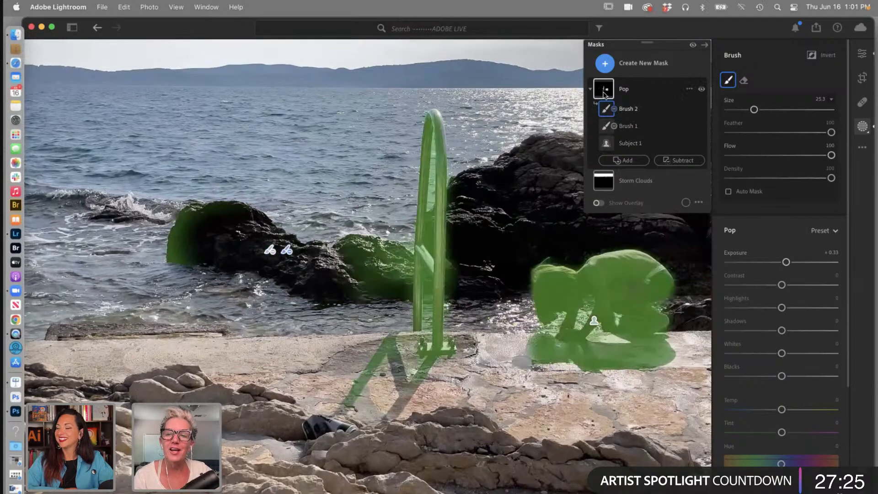
mouse_move(188, 243)
mouse_down()
mouse_move(176, 243)
mouse_move(295, 273)
mouse_up()
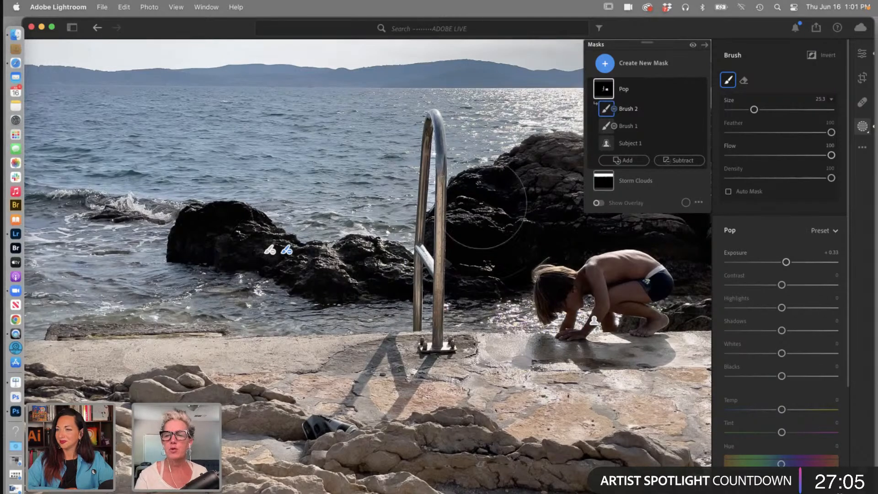
Collapse the Adaptive: Subject preset group, and reopen the masks with the Pop mask expanded to show its components
click(862, 54)
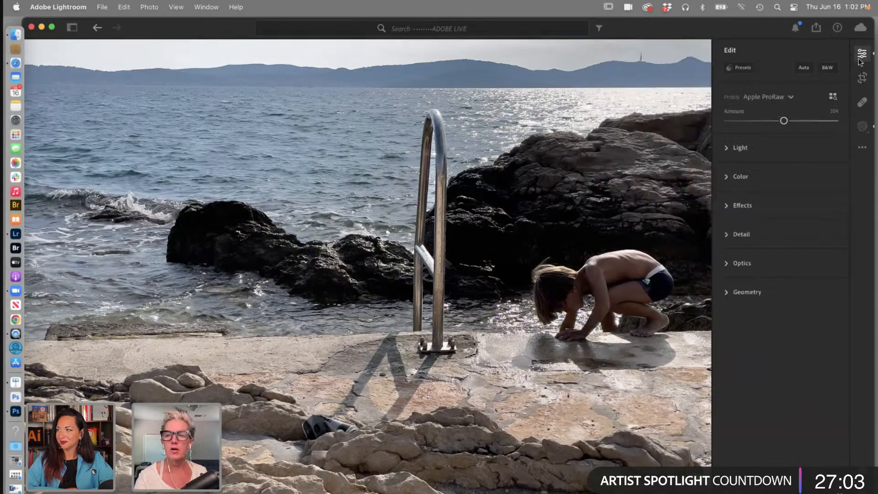
click(739, 67)
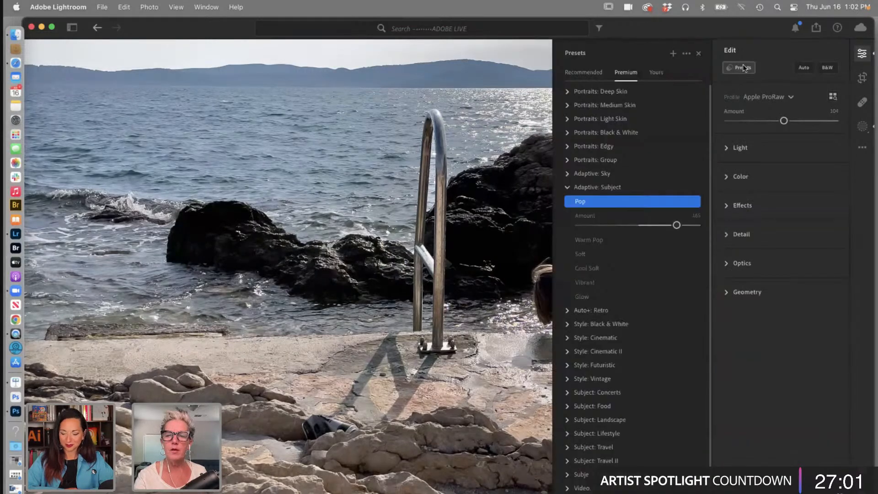
click(569, 188)
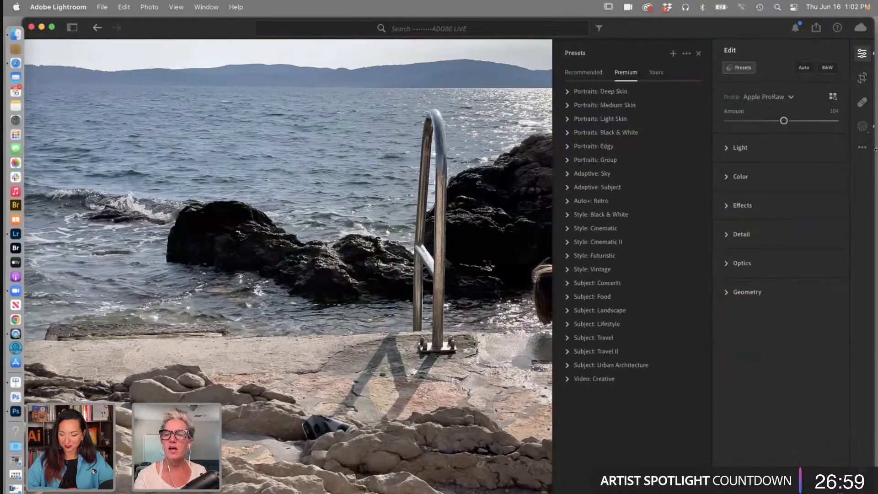
click(862, 128)
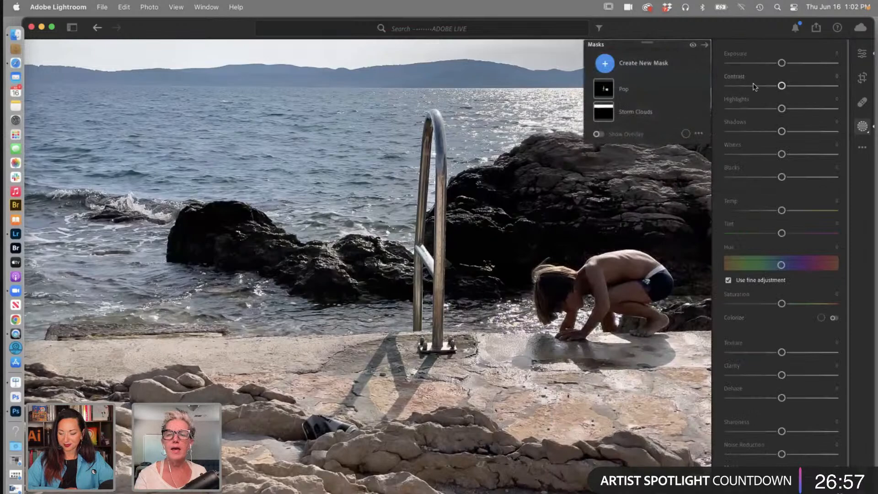
click(592, 91)
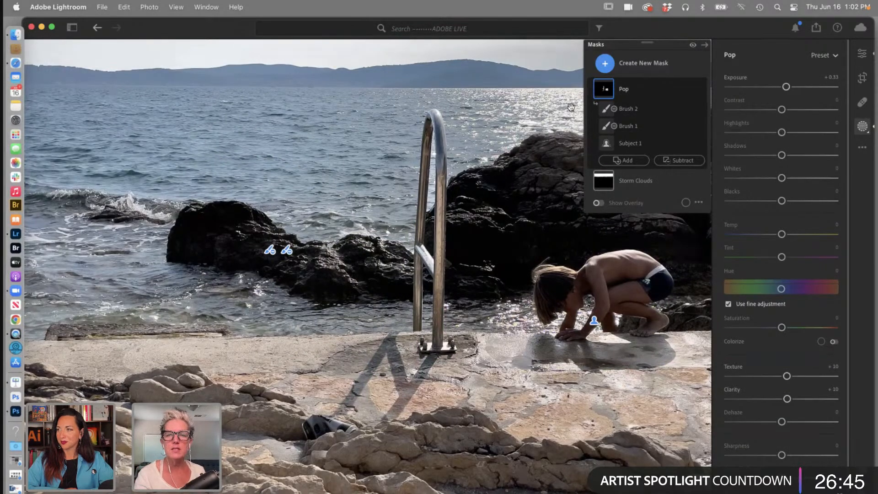
click(521, 117)
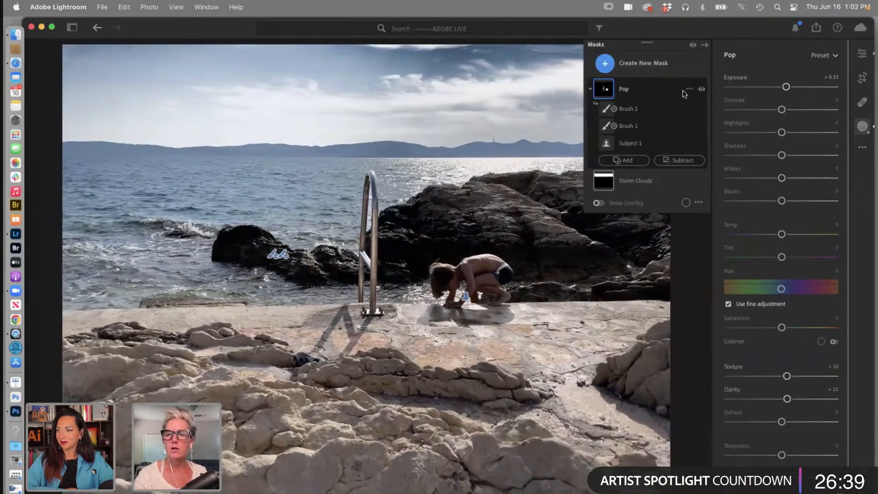
Open the seaside photo's named versions, view the Original and switch to the version named mask
click(862, 54)
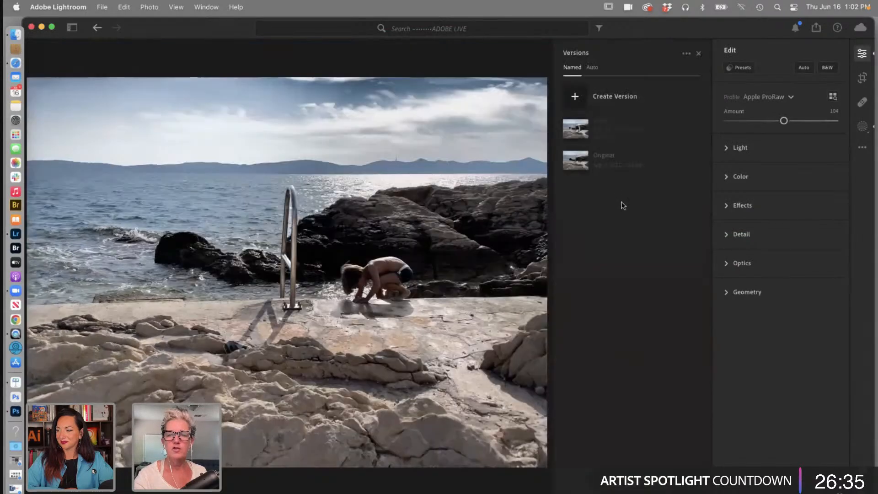
click(610, 158)
click(603, 133)
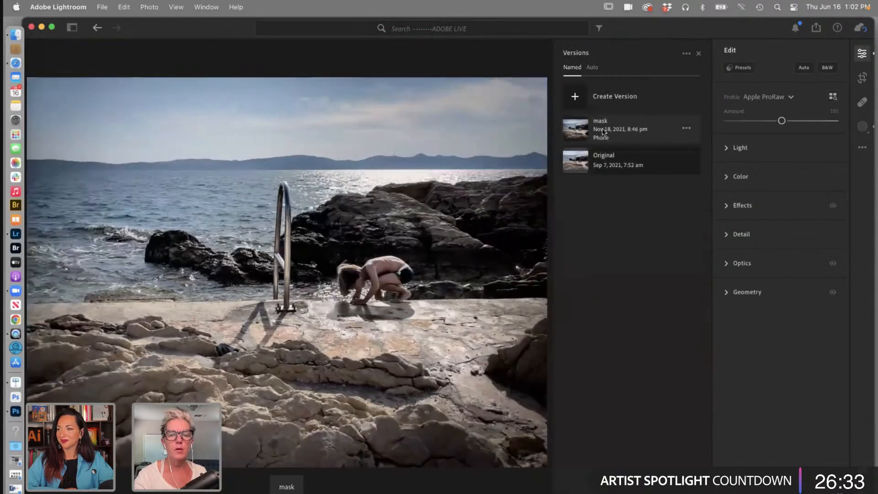
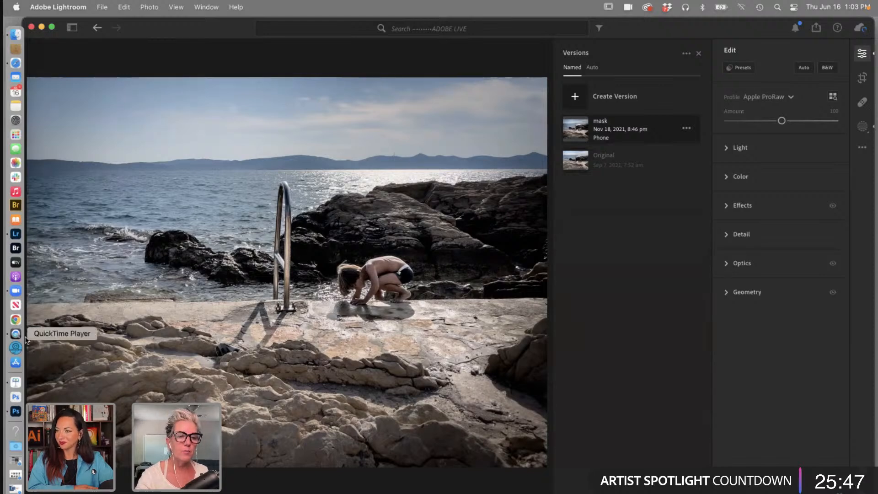
Return to the album's photo grid, switch to Keynote and play the What's NEW! slides through Batch Processing
click(97, 28)
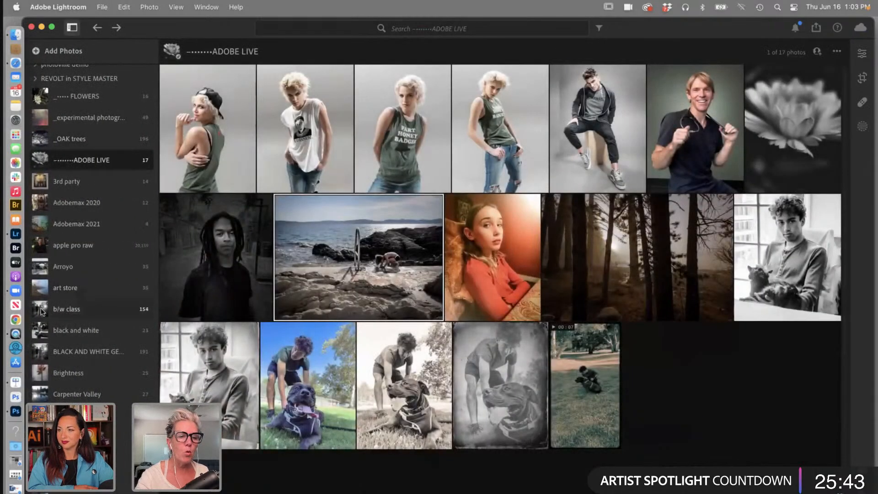
click(18, 380)
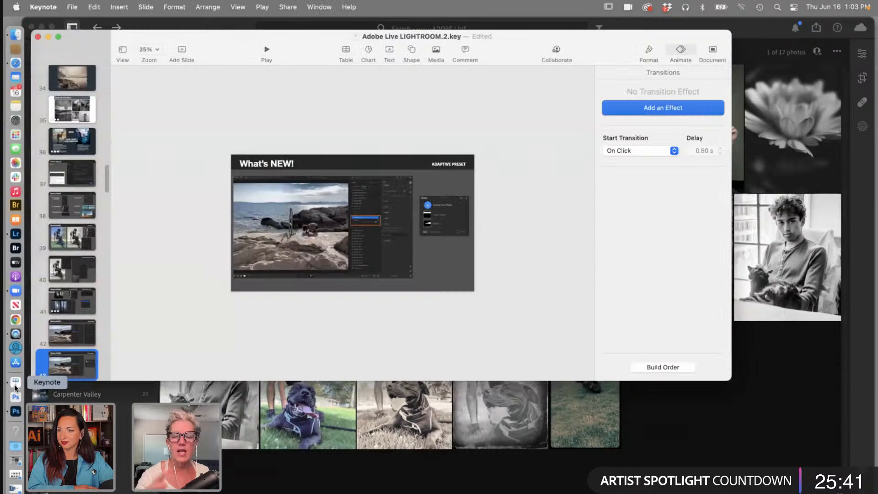
click(267, 50)
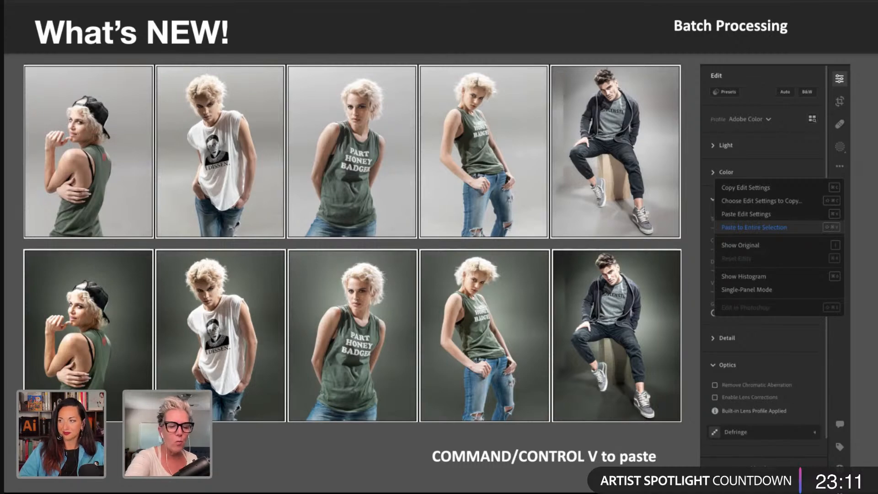
key(Escape)
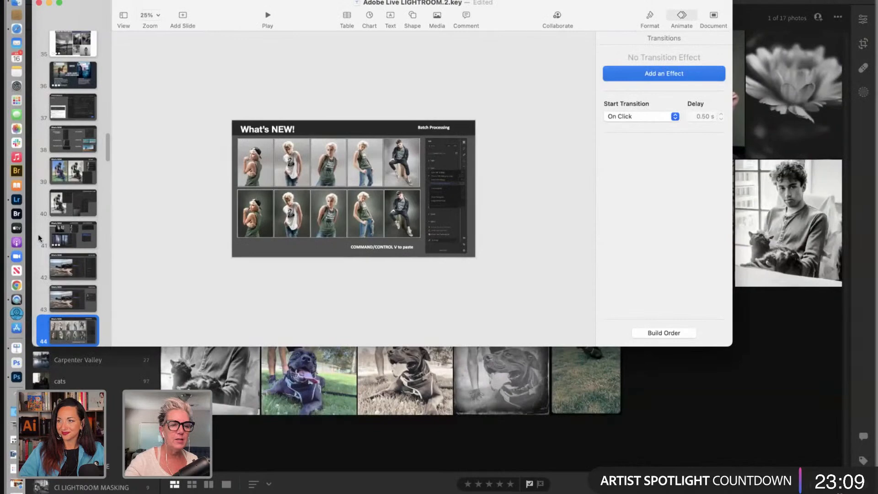
Switch back to Lightroom and open the portrait of the man with the stethoscope for editing
click(16, 199)
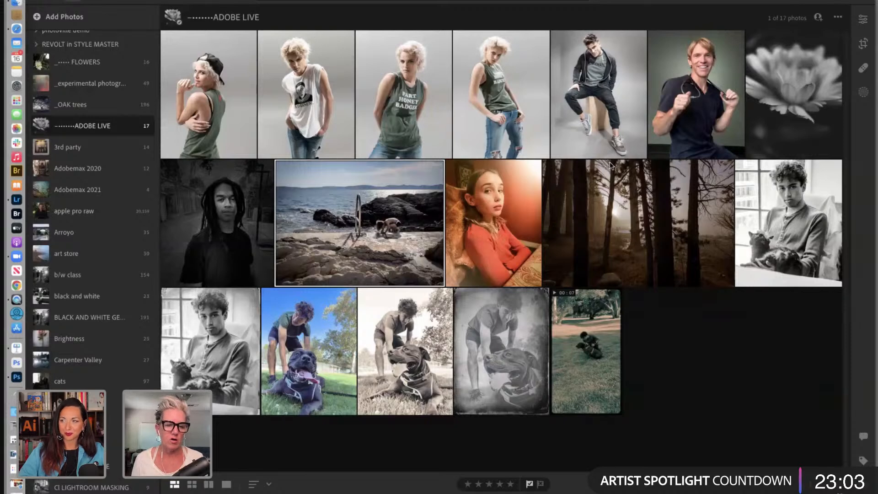
click(715, 102)
double_click(715, 101)
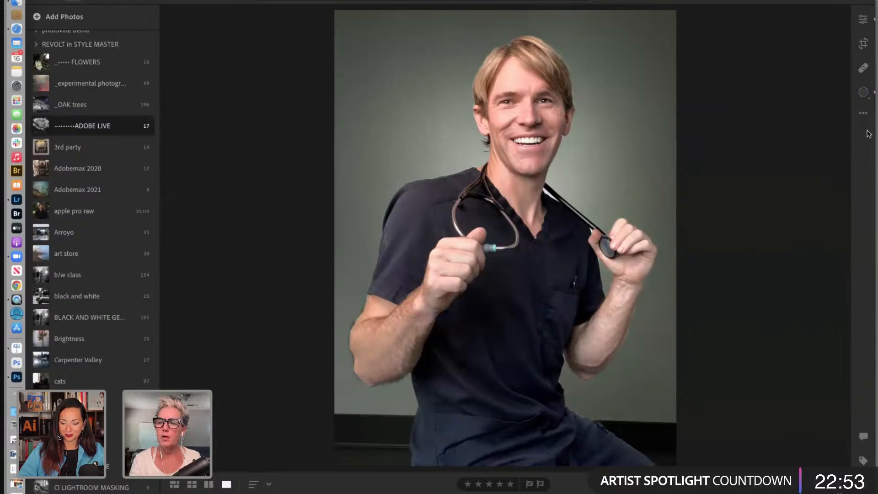
key(e)
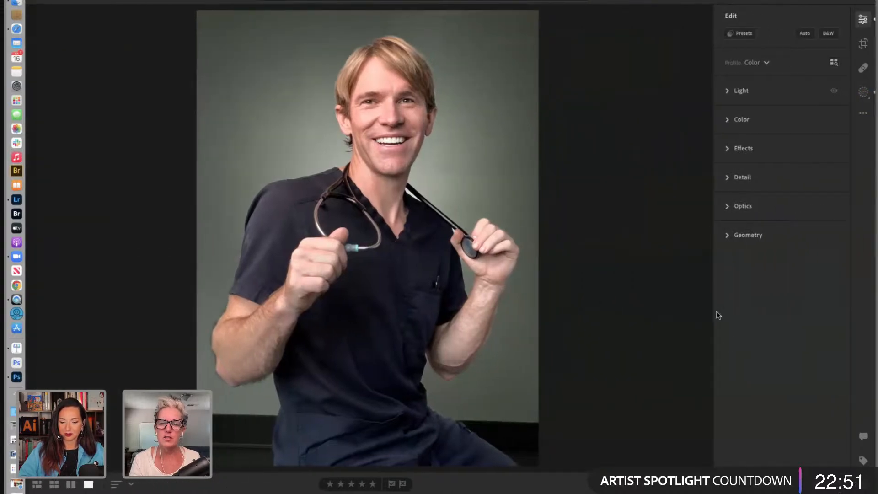
Inspect the stethoscope portrait and open its list of named versions
click(507, 367)
click(518, 320)
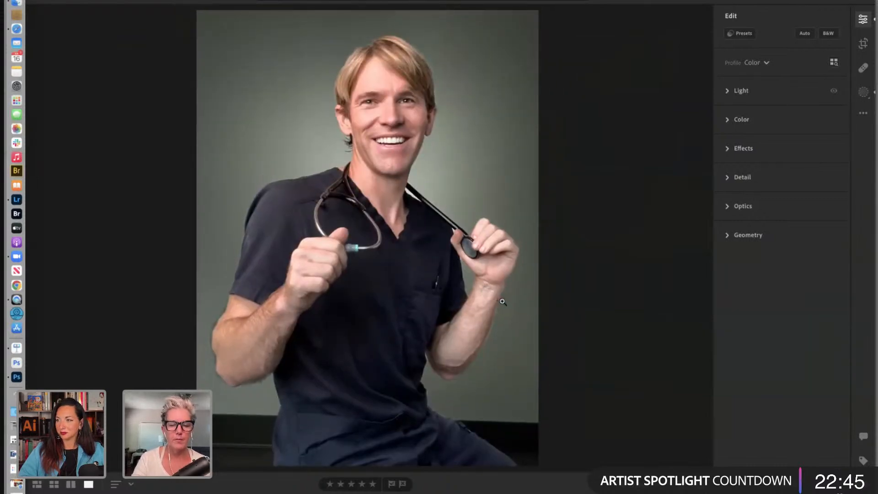
click(753, 484)
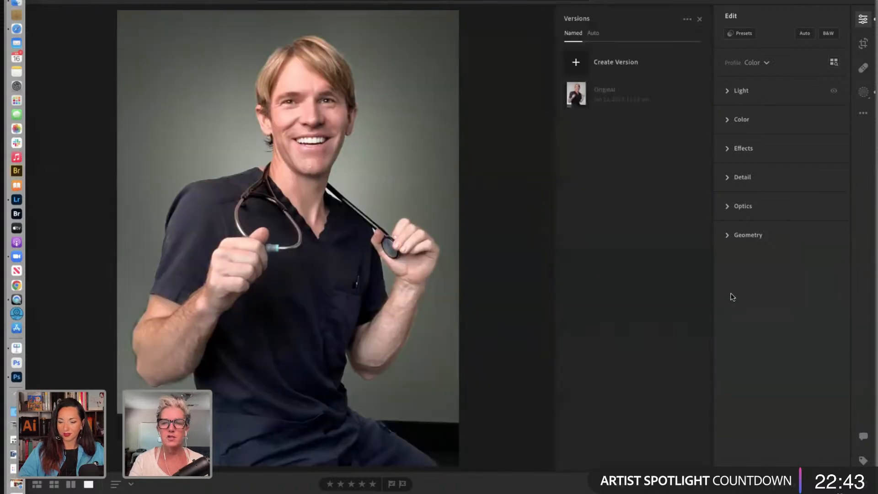
mouse_move(624, 90)
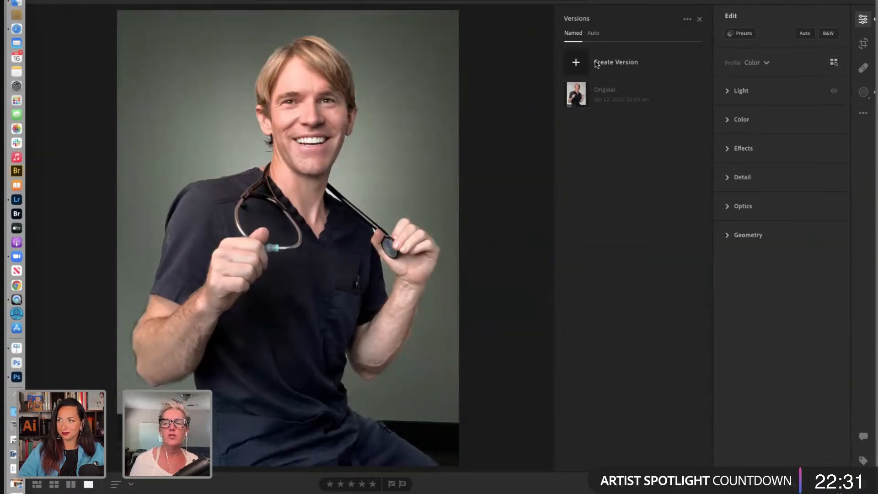
Create a radial gradient mask centred on the man's face and reaching his chest, and hide its color overlay
click(863, 92)
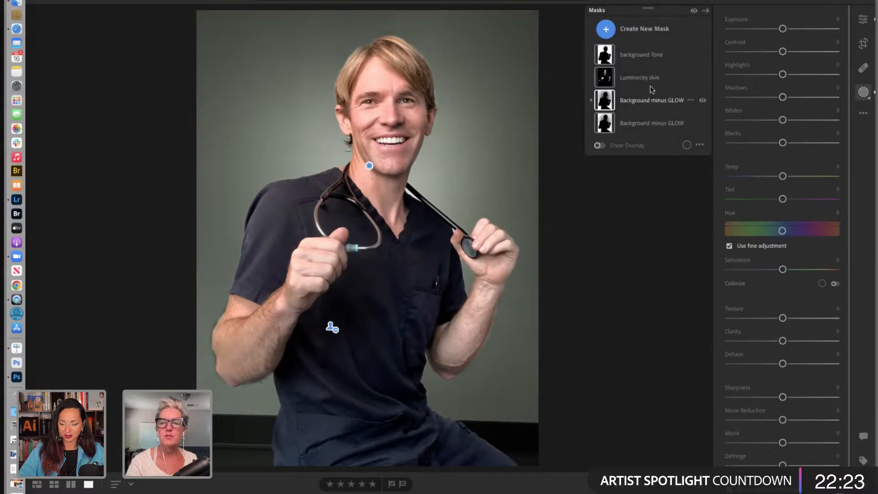
click(606, 31)
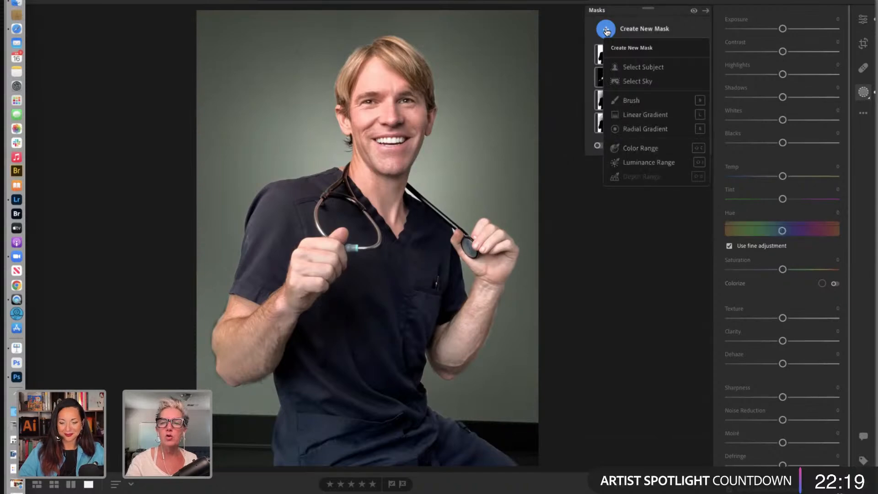
click(615, 130)
drag(380, 135, 509, 269)
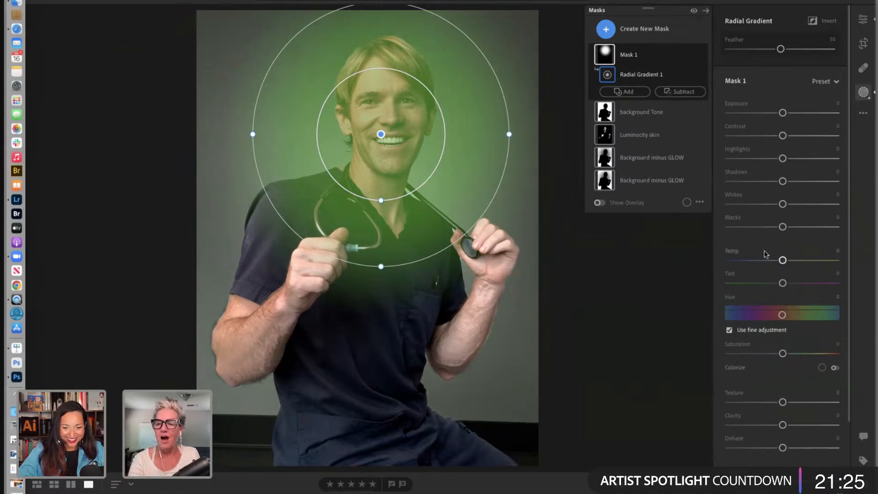
click(836, 82)
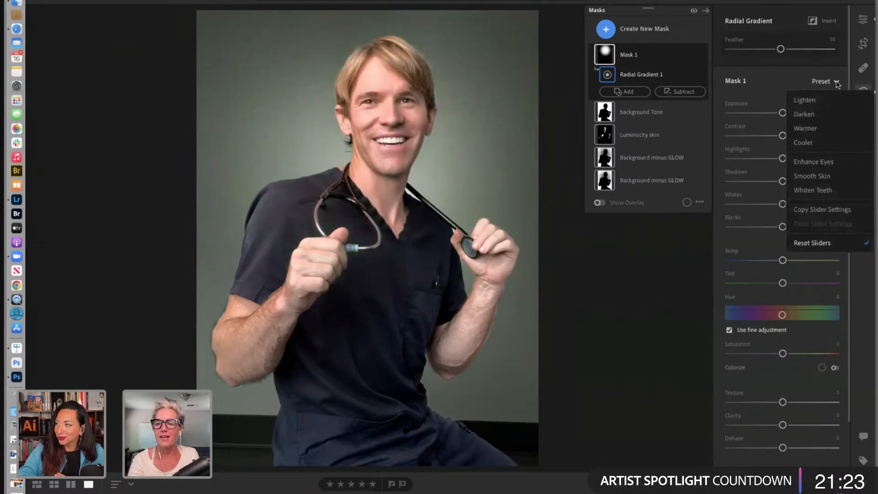
click(794, 72)
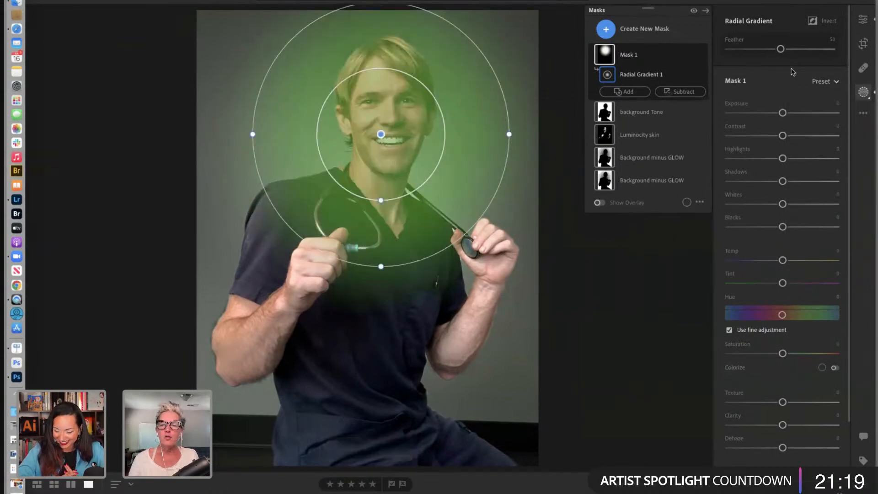
key(o)
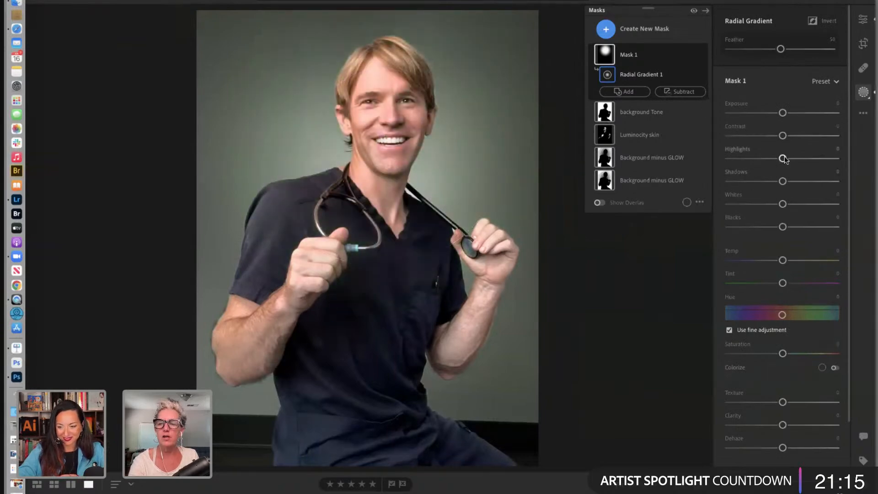
Set the radial gradient mask's Highlights to +76 and Exposure to +0.88, and subtract the subject from it
drag(783, 157, 823, 159)
drag(782, 113, 794, 113)
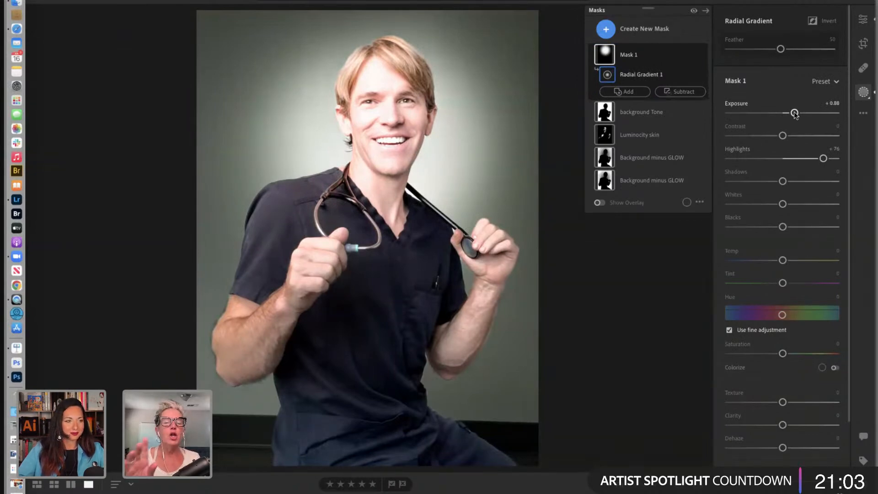
click(683, 92)
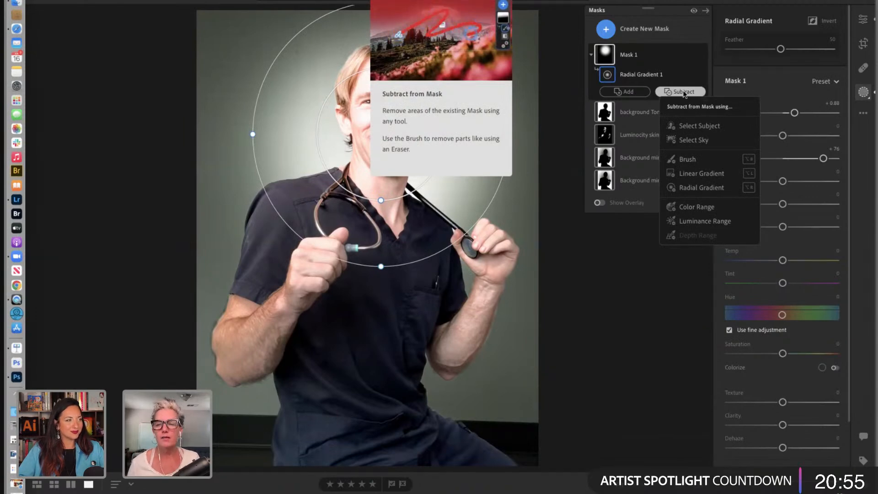
click(699, 126)
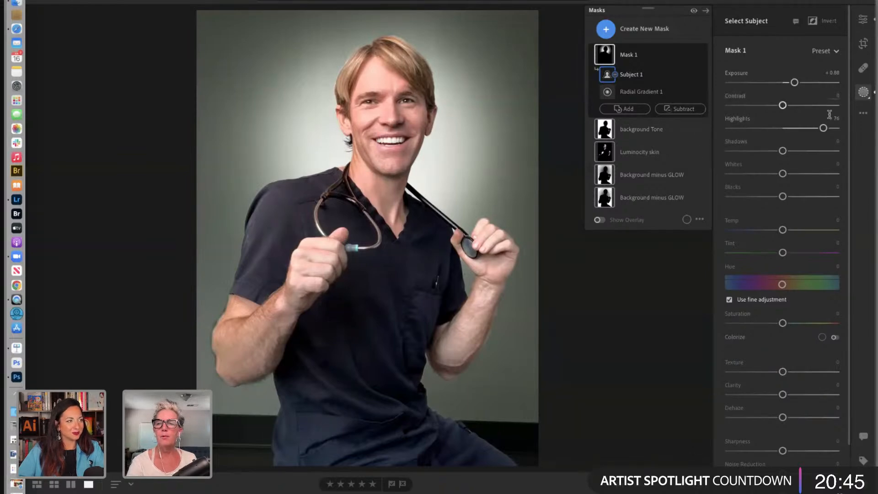
Copy the stethoscope portrait's edit settings with Masking included alongside the default categories
click(864, 116)
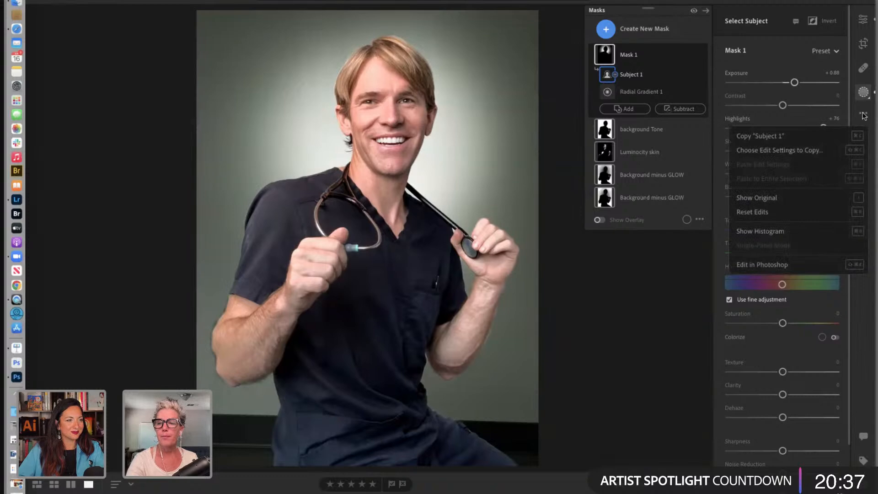
click(845, 152)
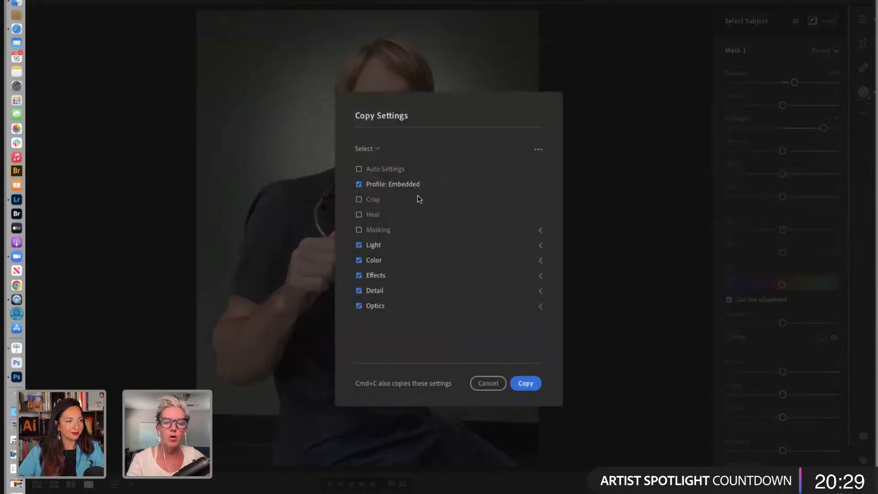
click(358, 230)
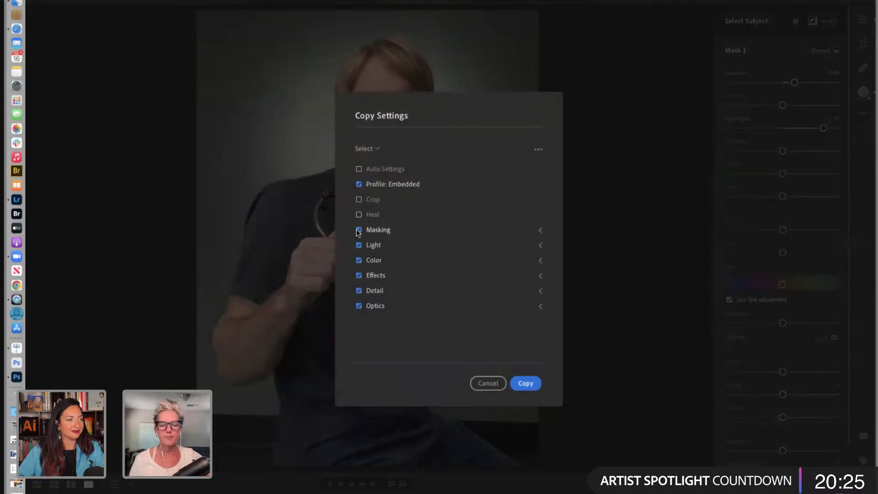
click(525, 384)
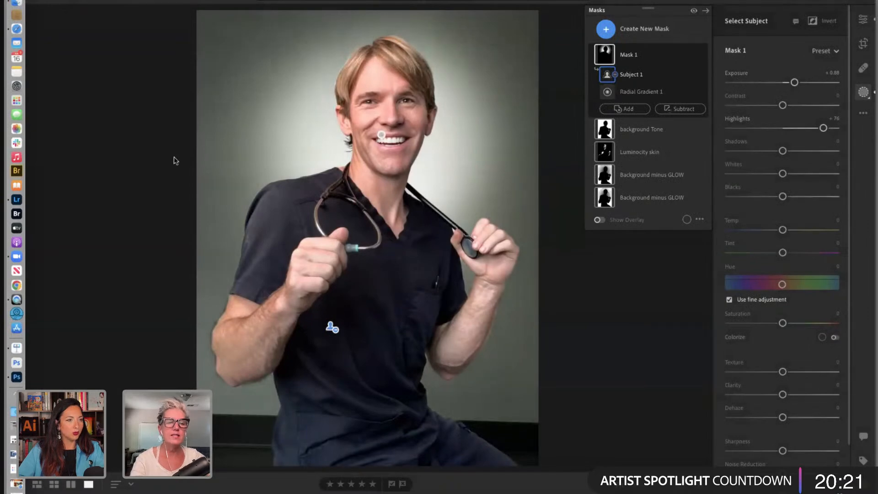
Select the first six portraits in the ADOBE LIVE album and paste the copied settings, replacing any existing masks
key(g)
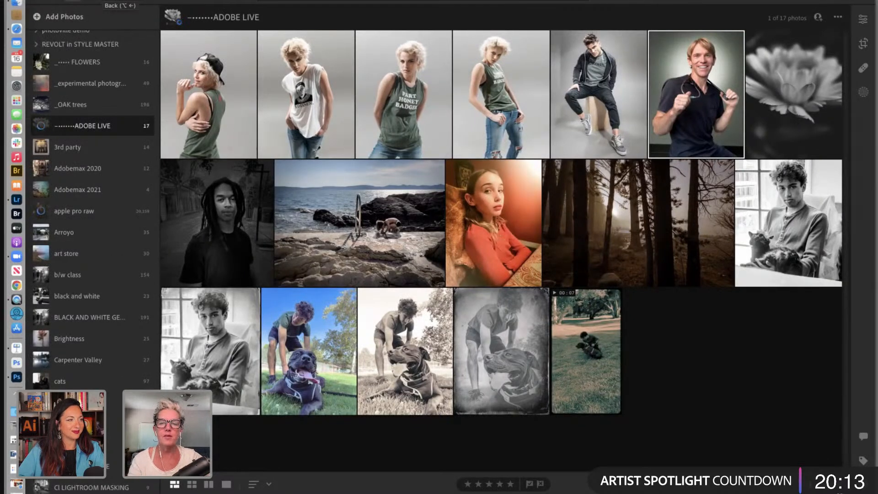
shift+click(234, 65)
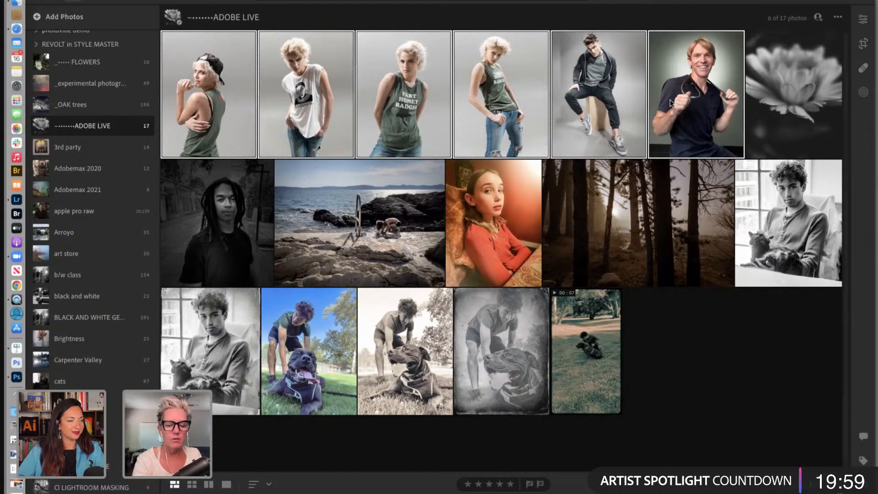
key(super+v)
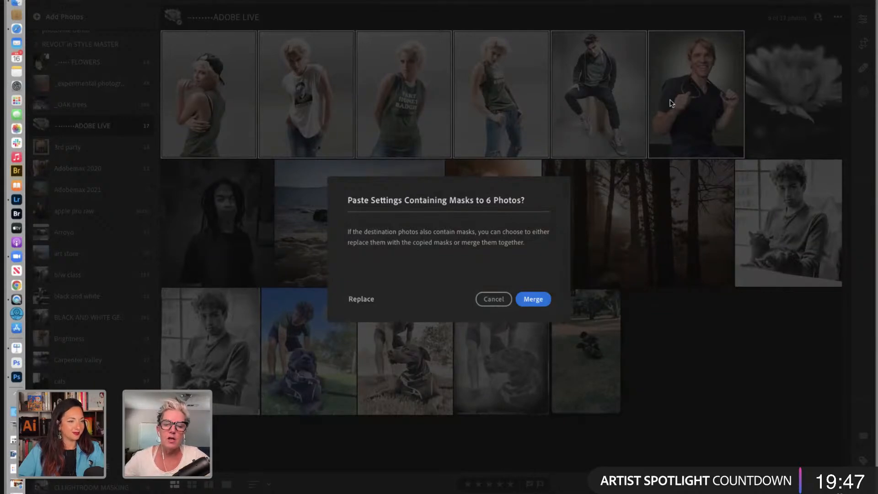
click(361, 300)
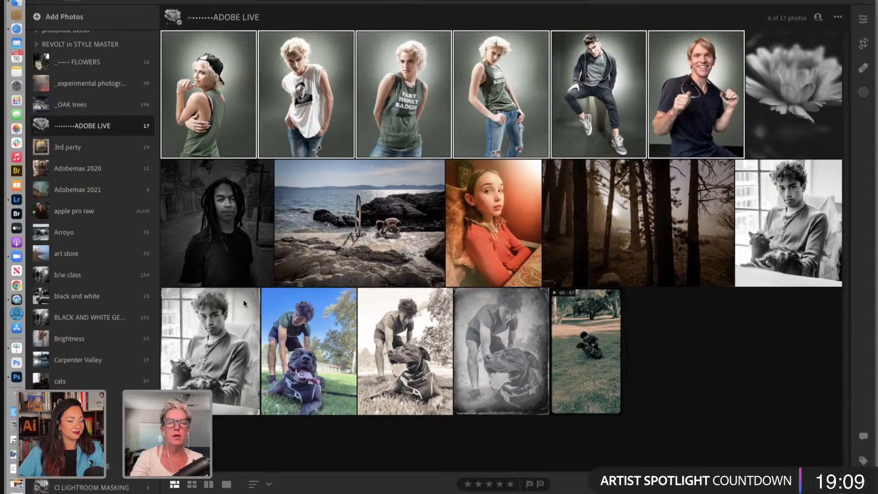
Open the portrait of the woman in the green tank top and ripped jeans and inspect its pasted masks
double_click(513, 120)
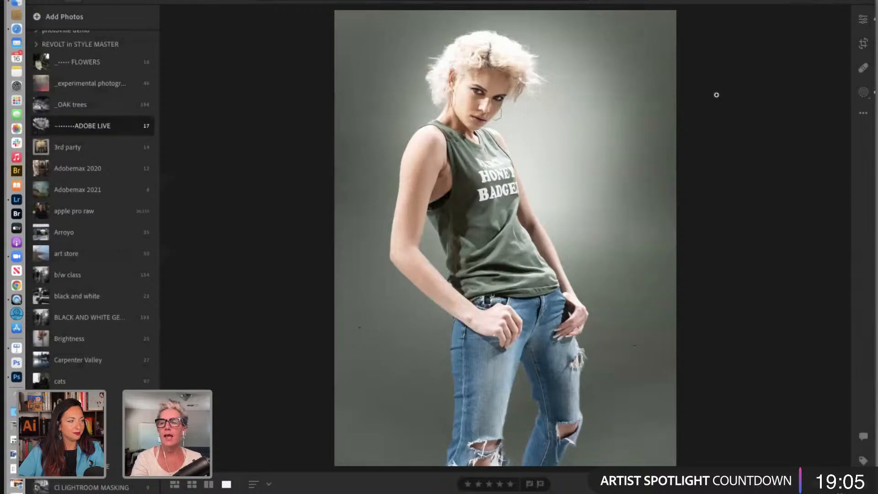
click(863, 92)
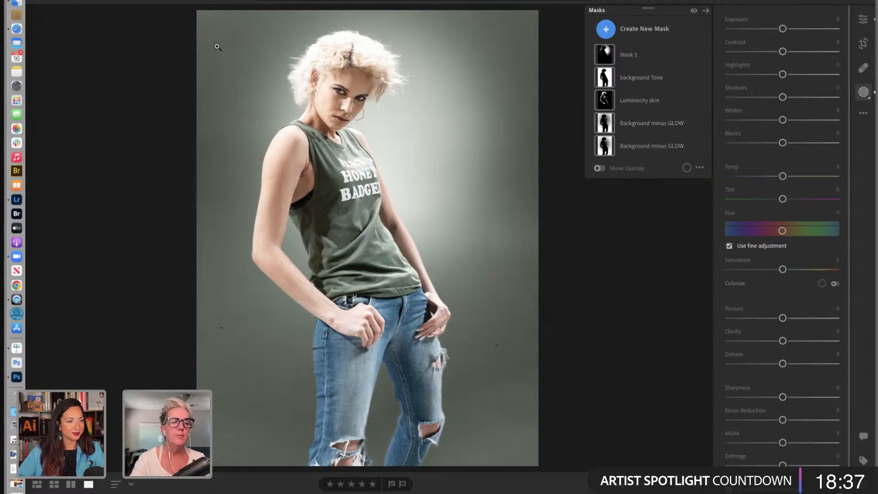
Switch to Keynote and present the Batch Processing slide, advancing to the Comparative View slide
click(17, 348)
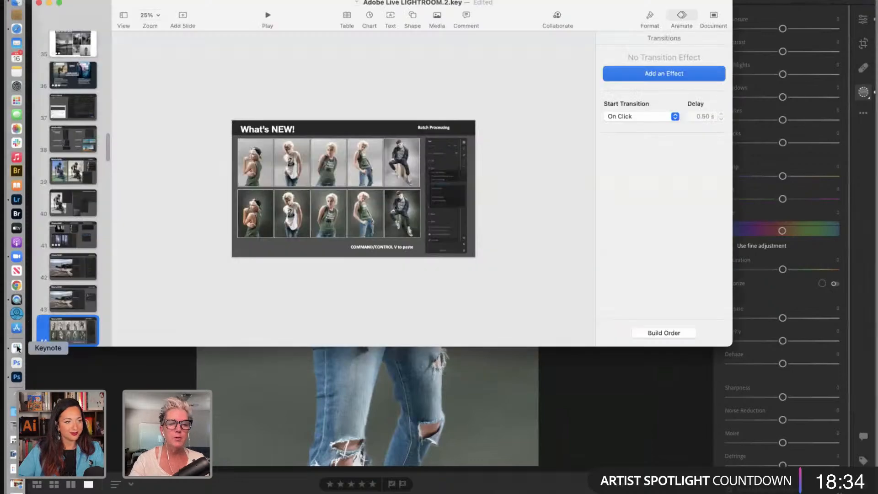
click(268, 16)
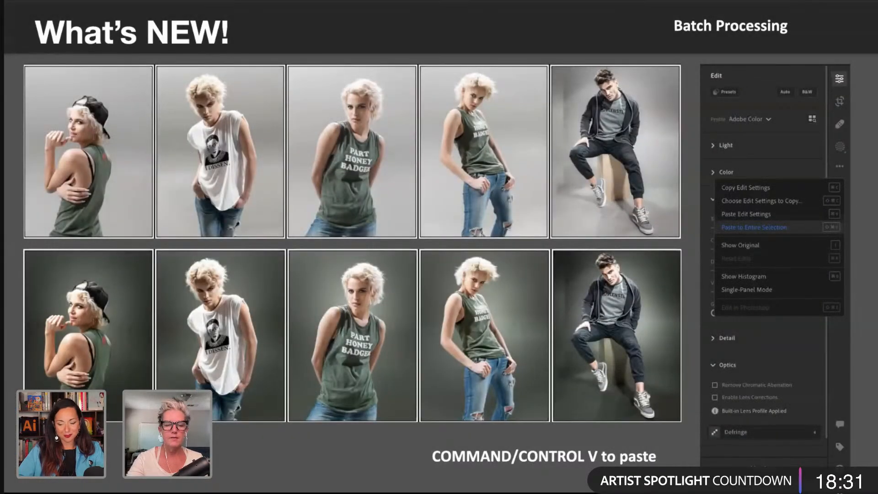
key(Right)
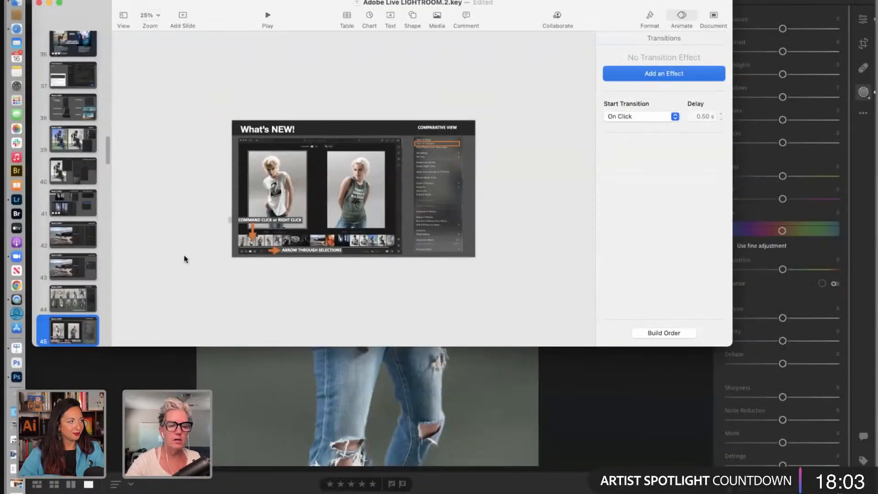
Return to Lightroom's photo grid and open the six selected portraits in Compare view
key(super+h)
click(105, 0)
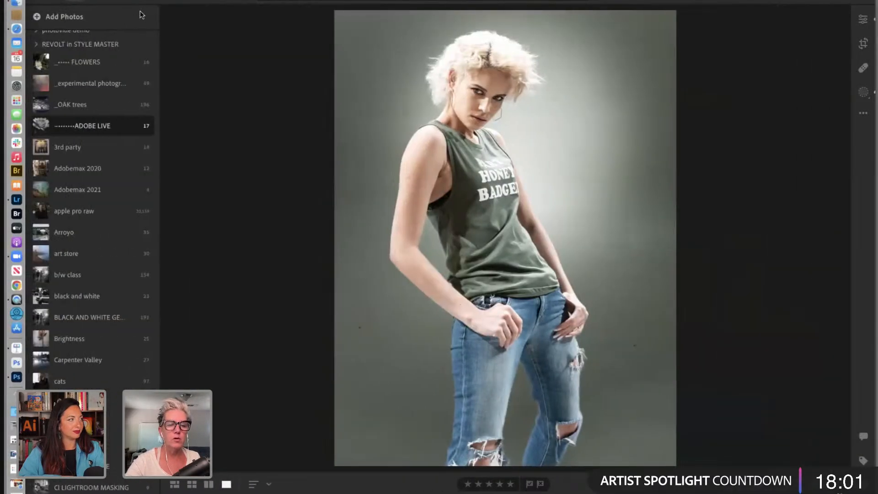
key(g)
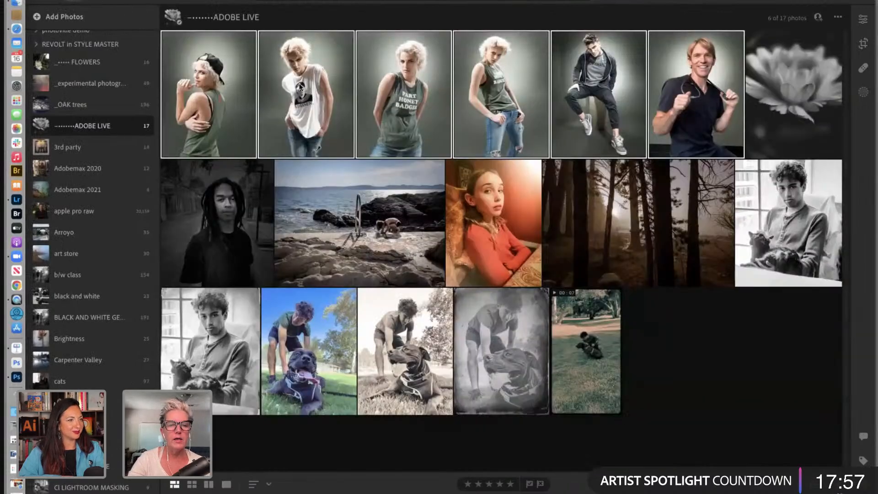
right_click(301, 84)
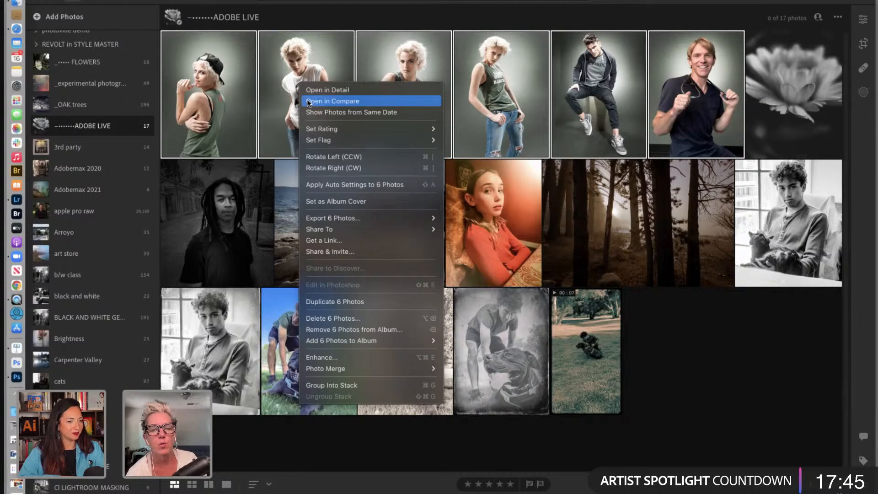
click(309, 102)
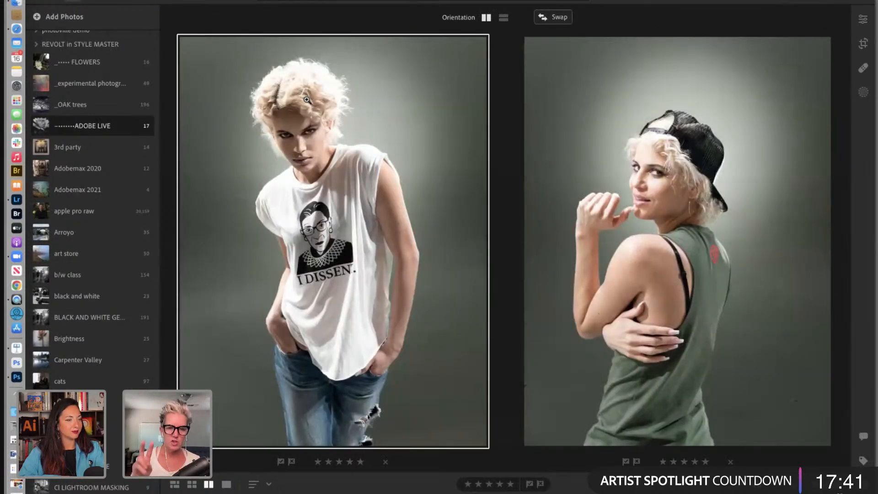
Cycle back and forth through the selected portraits, comparing each with the woman in the backwards cap
key(Right)
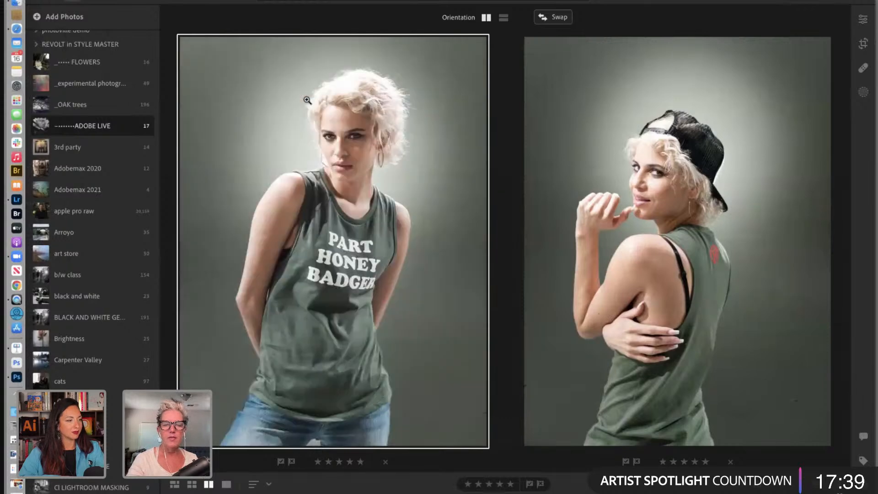
key(Right)
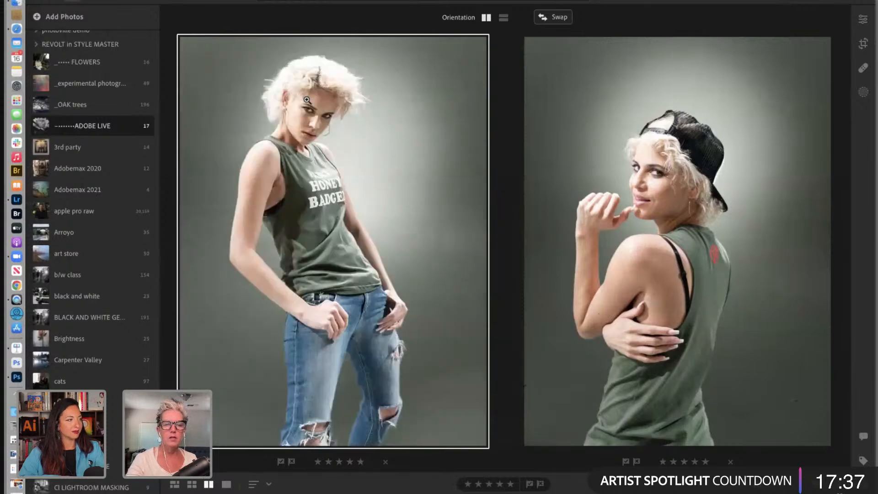
key(Right)
key(Right)
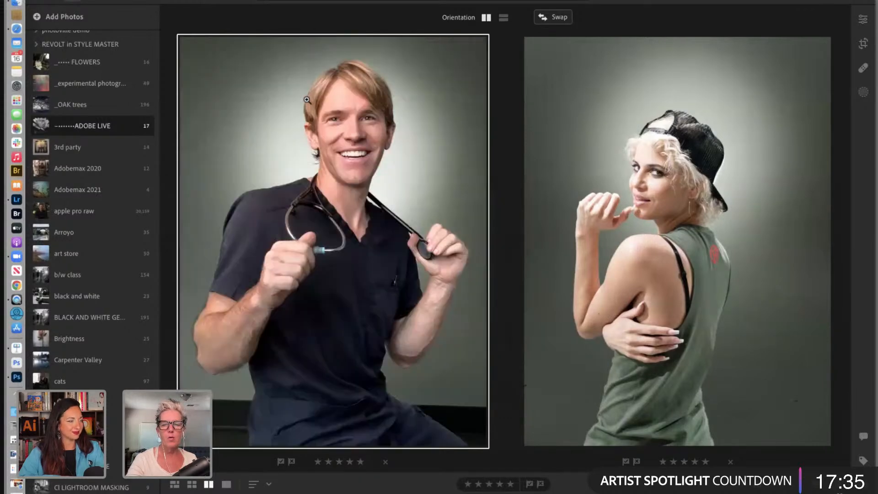
key(Right)
key(Right)
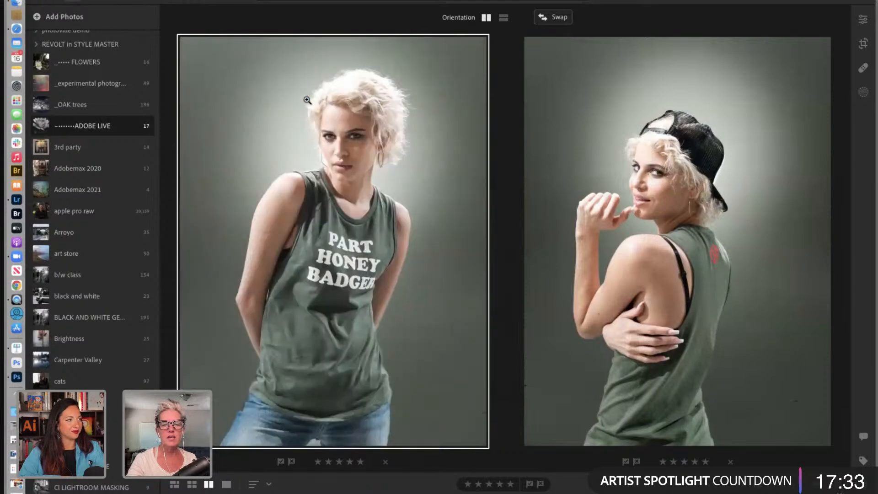
key(Right)
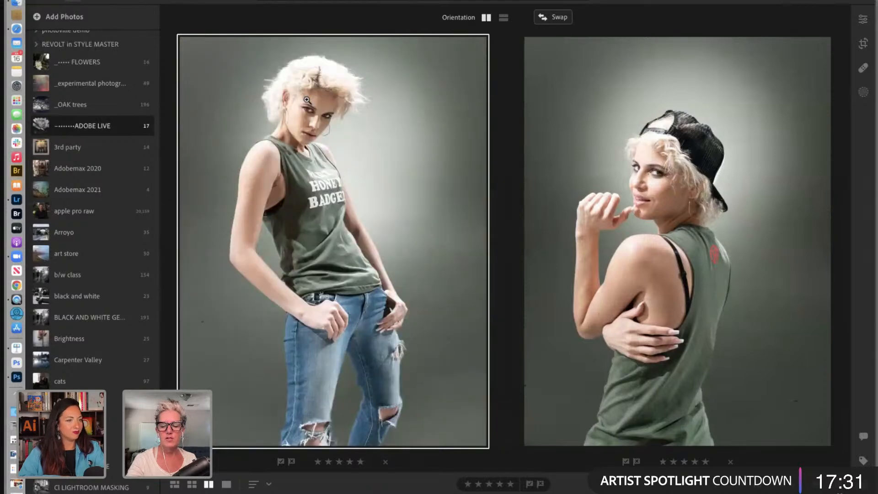
key(Left)
key(Left)
key(Left)
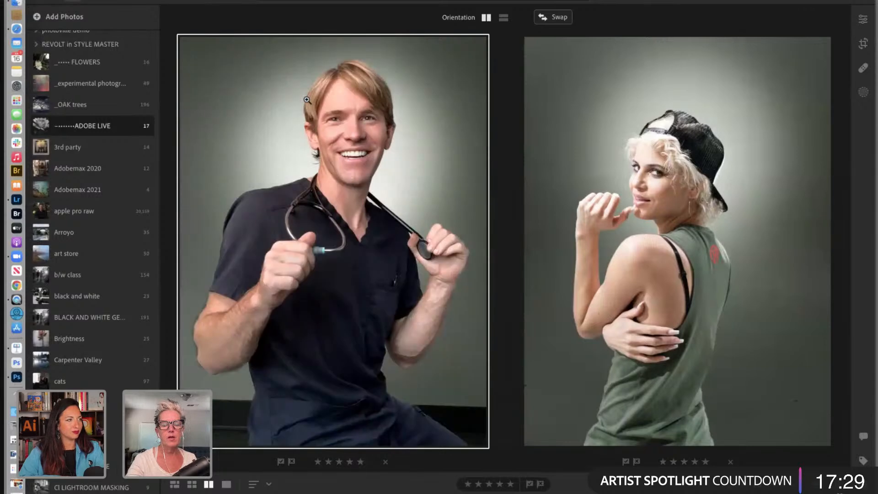
key(Left)
key(Left)
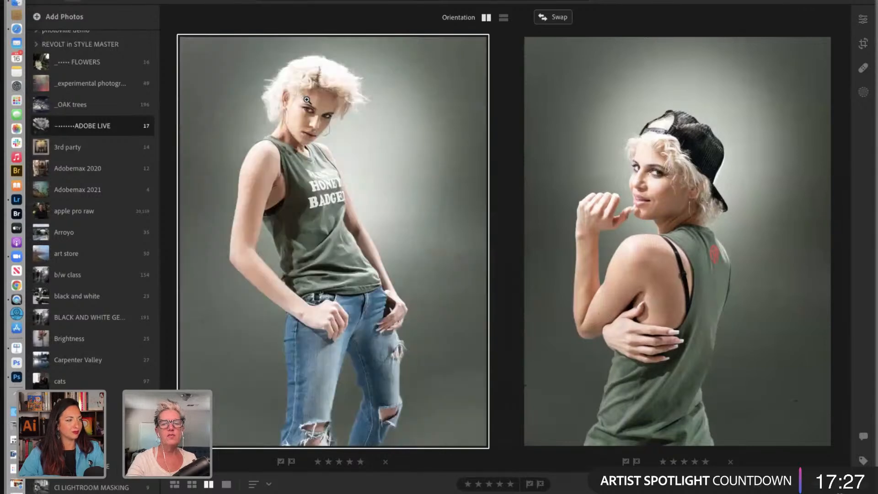
key(Left)
key(Right)
key(Left)
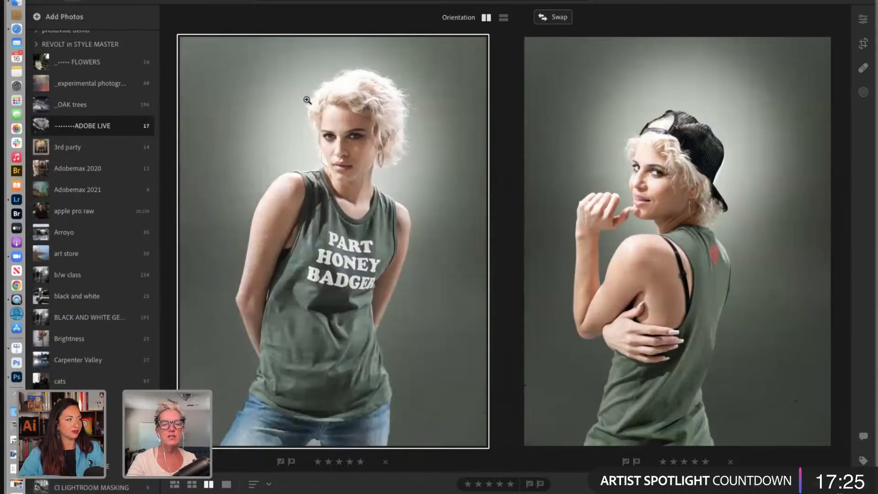
key(Right)
key(Left)
key(Right)
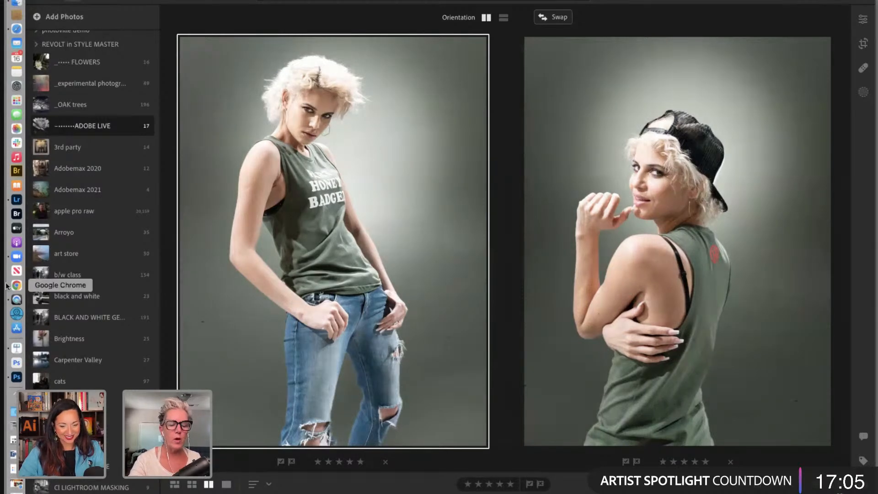
Switch to Keynote, present the slides from Comparative View through Group Masking Invert, and exit the slideshow
click(17, 350)
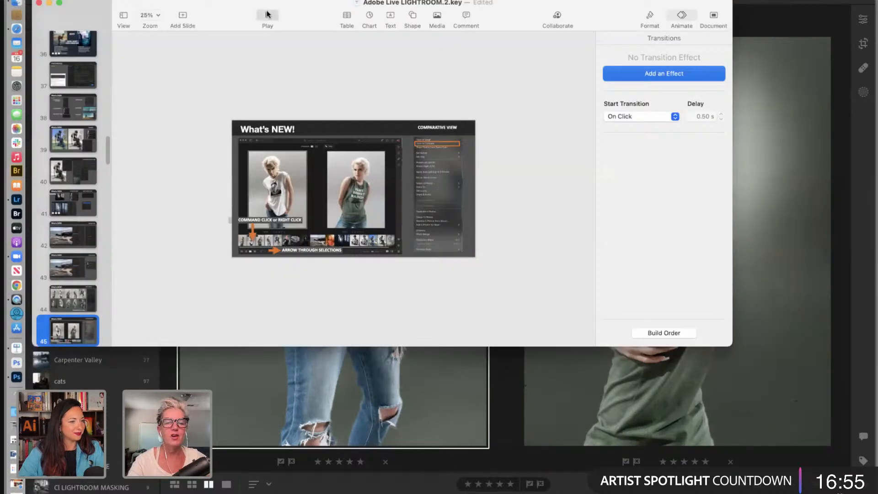
click(268, 15)
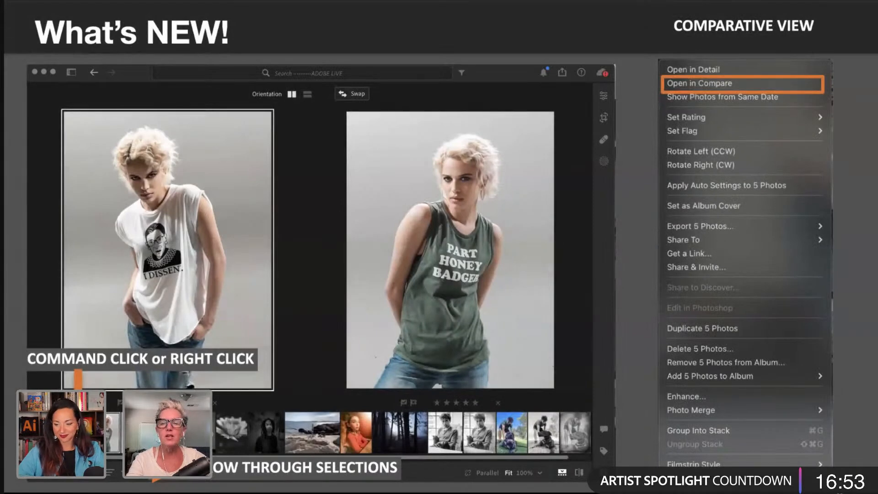
key(Right)
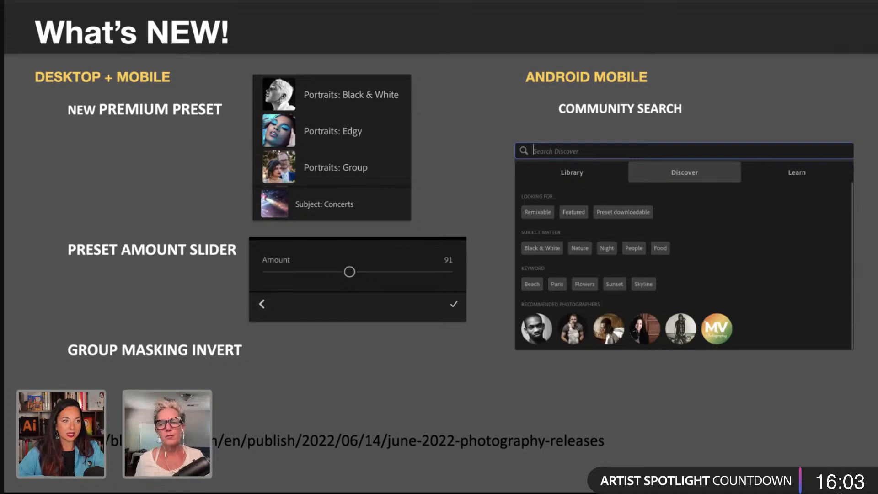
key(Right)
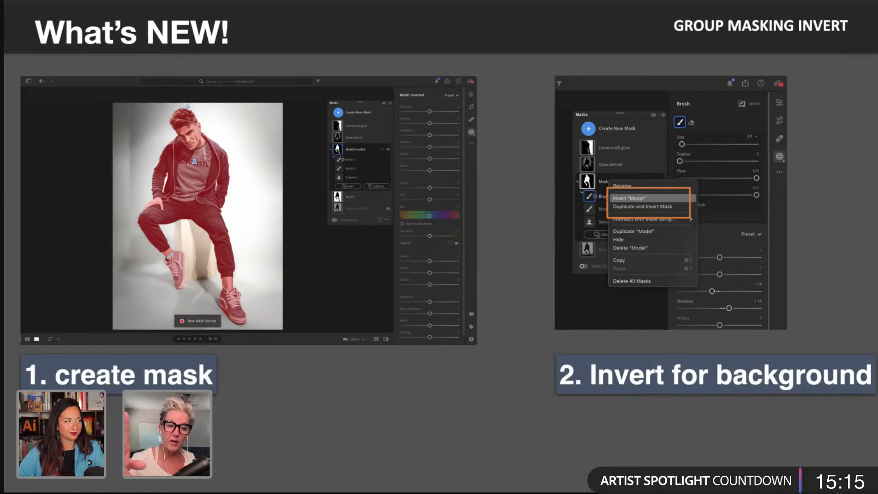
key(Escape)
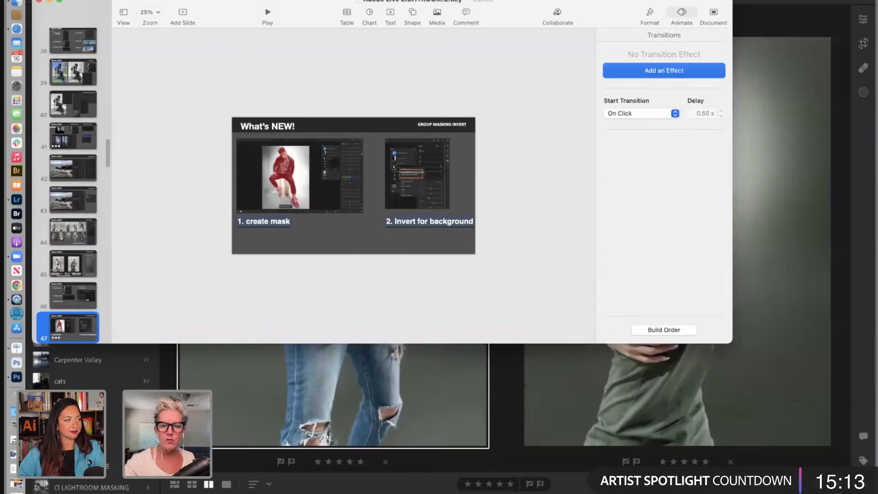
Return to Lightroom, open the portrait of the woman in ripped jeans in Detail view, and hide the albums sidebar
click(564, 378)
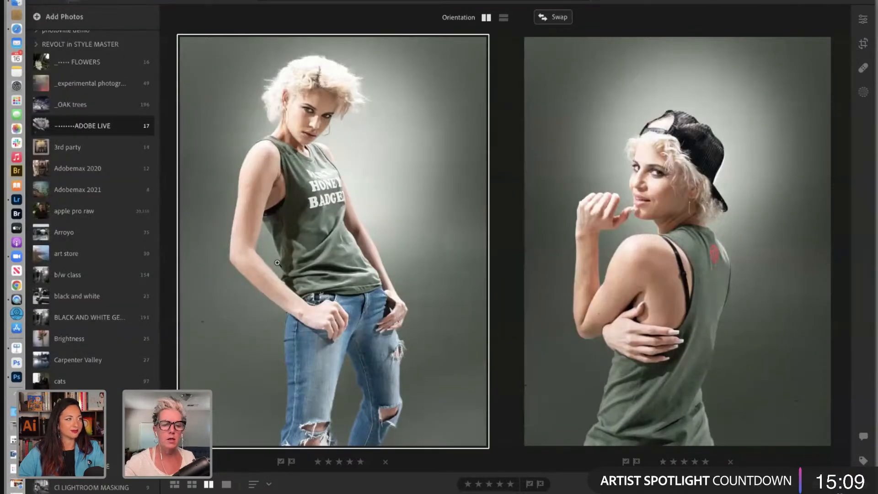
right_click(339, 216)
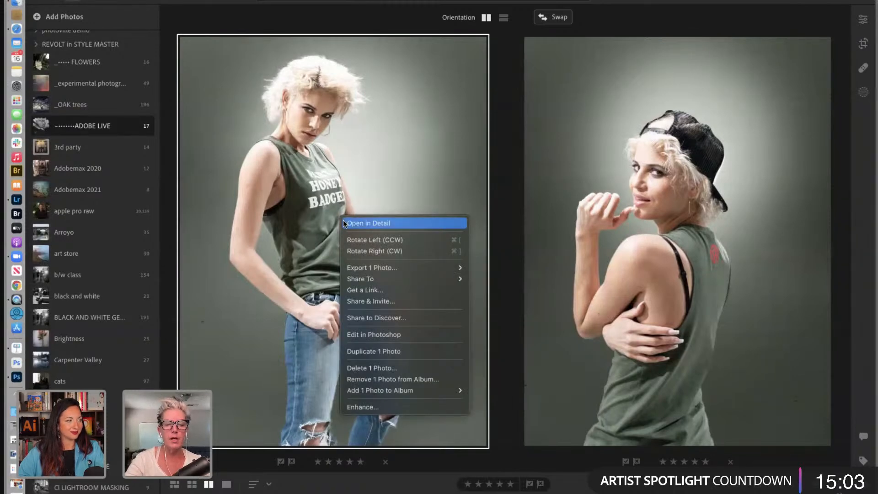
click(368, 223)
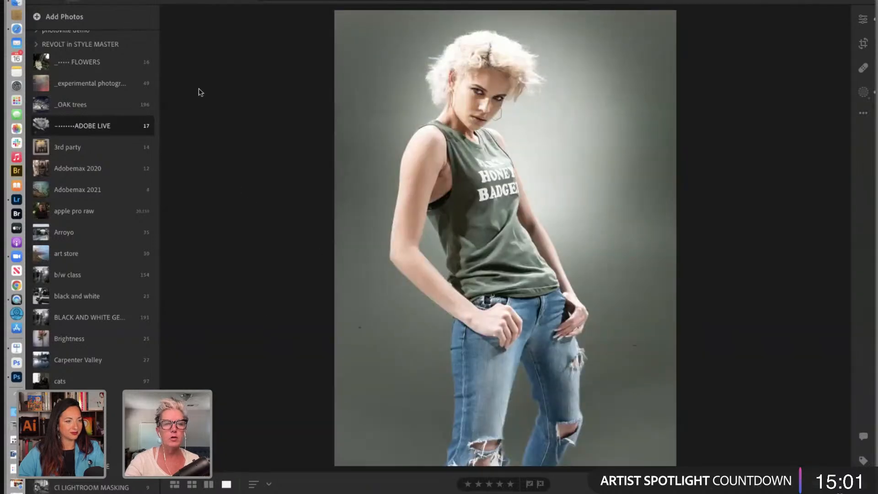
click(74, 1)
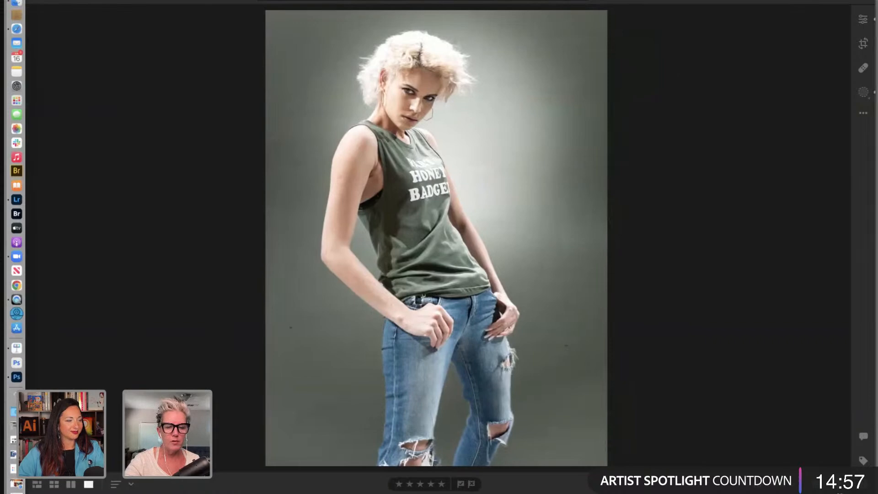
Return to the photo grid, open the portrait of the seated man in Detail view, and show its existing masks
click(37, 483)
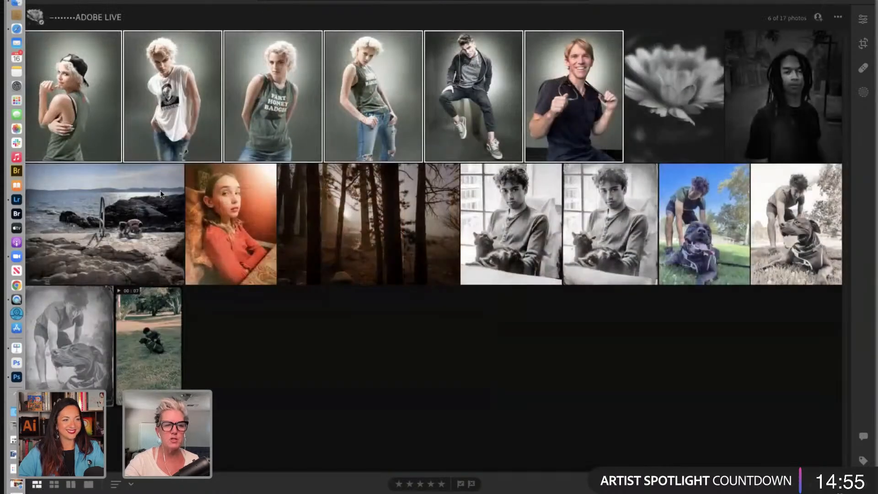
double_click(482, 125)
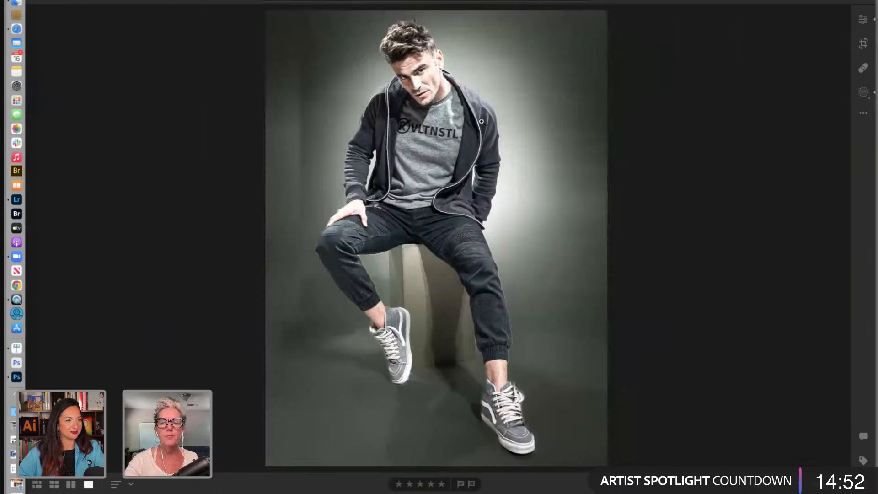
click(864, 93)
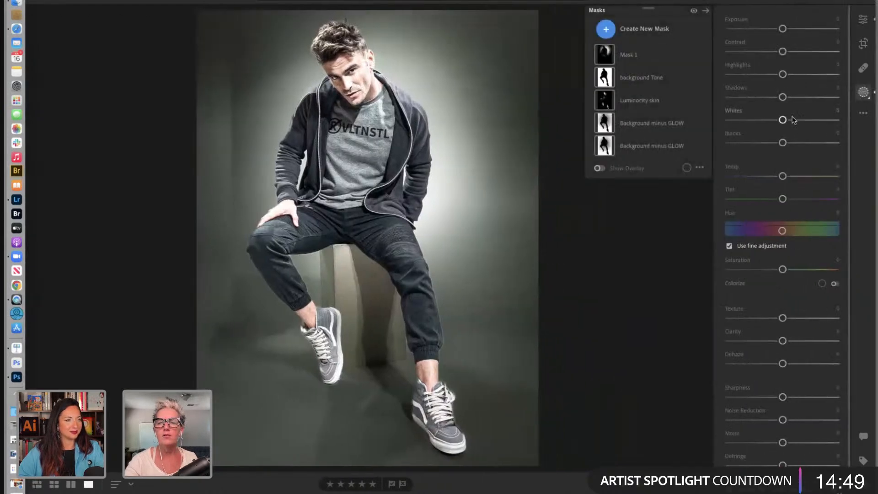
click(863, 113)
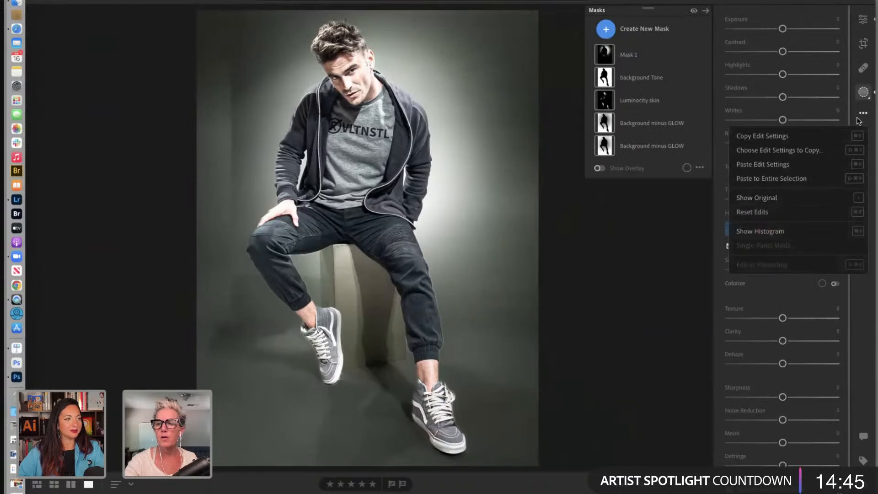
click(859, 118)
Leave masking and restore the seated man's portrait to its Original version
click(862, 20)
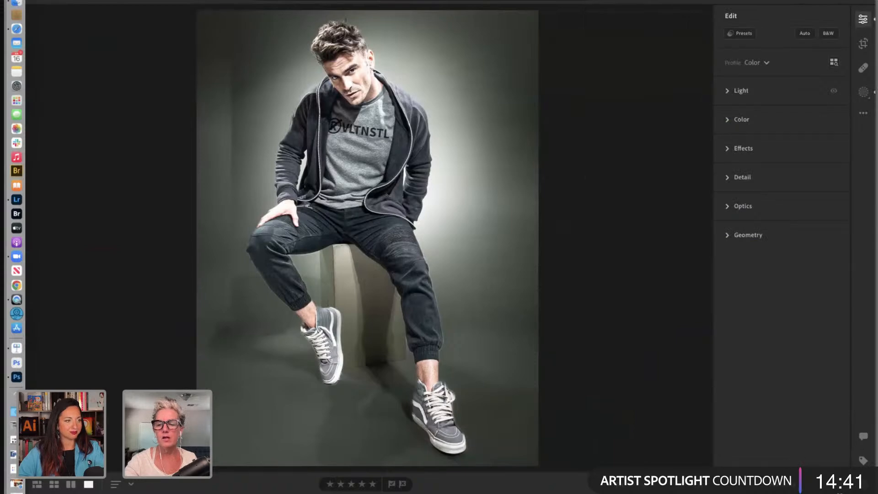
key(shift+v)
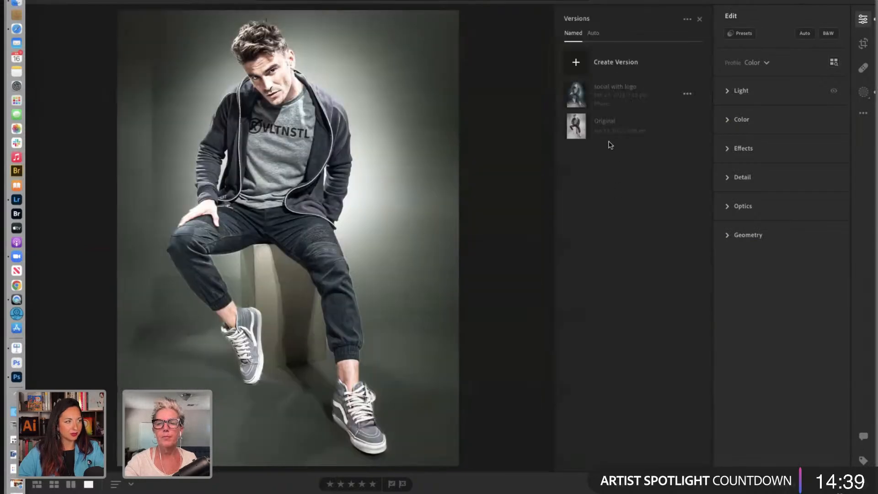
click(599, 138)
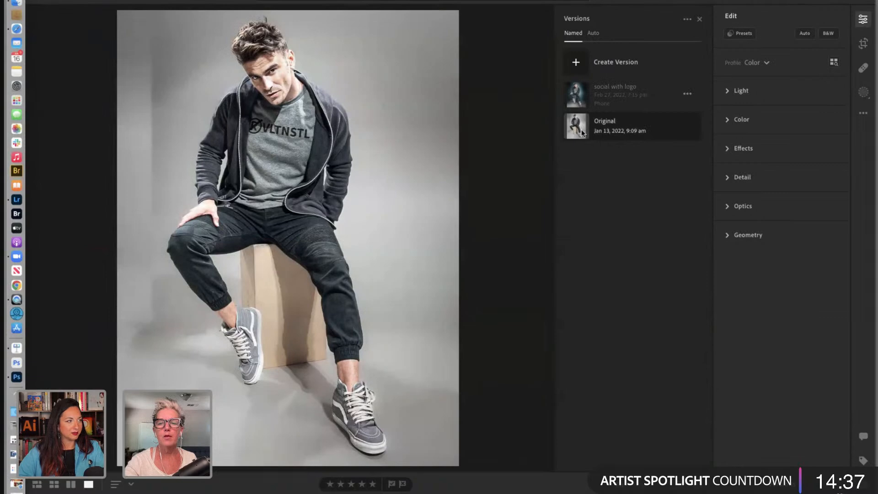
Create a Select Subject mask on the seated man and keep its overlay shown
click(862, 94)
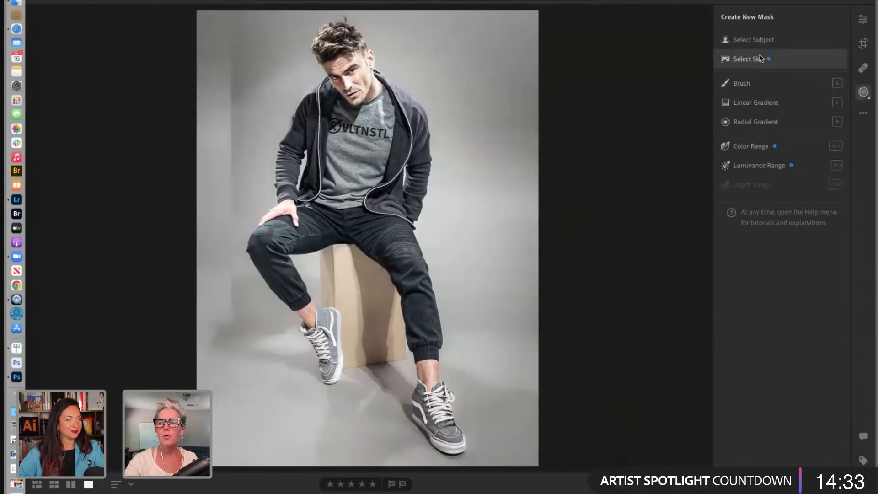
click(752, 40)
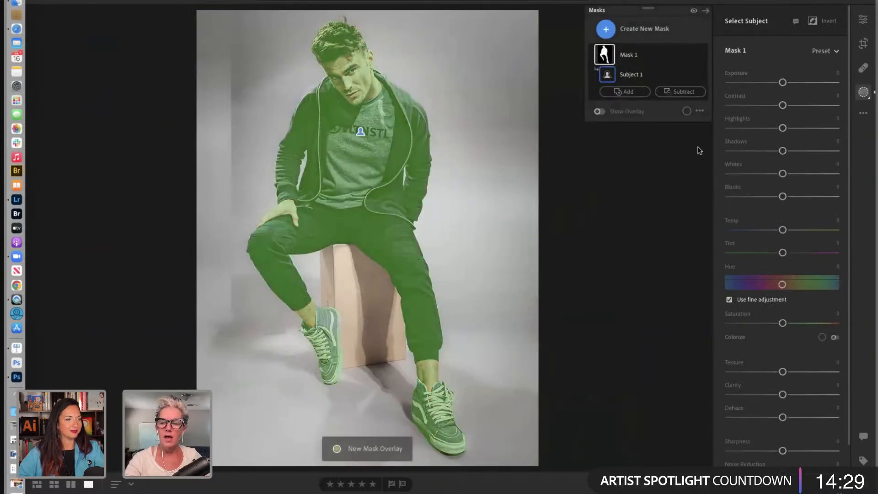
click(600, 111)
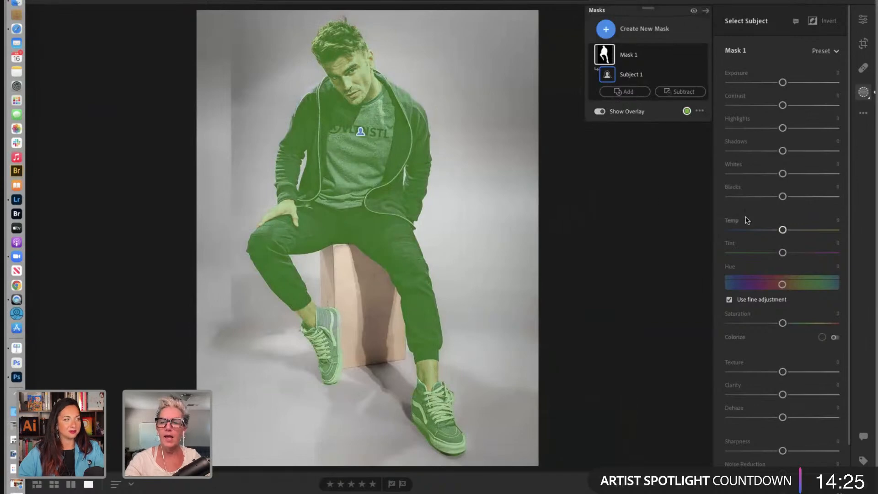
Set the subject mask's Highlights to +22, Texture to +38 and Clarity to +42
click(783, 129)
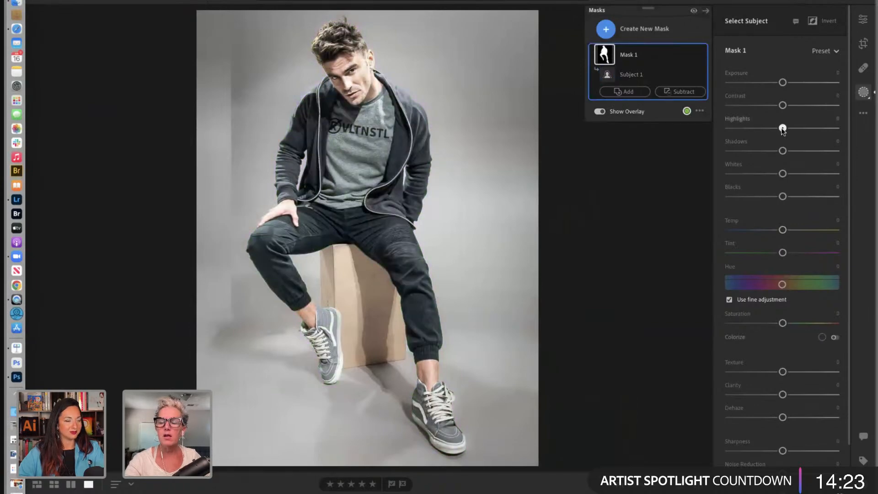
drag(782, 129, 794, 128)
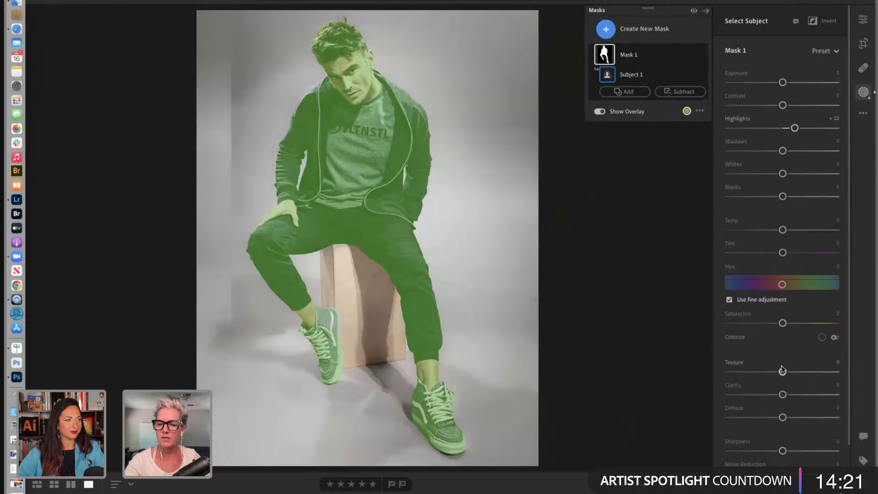
drag(782, 370, 805, 394)
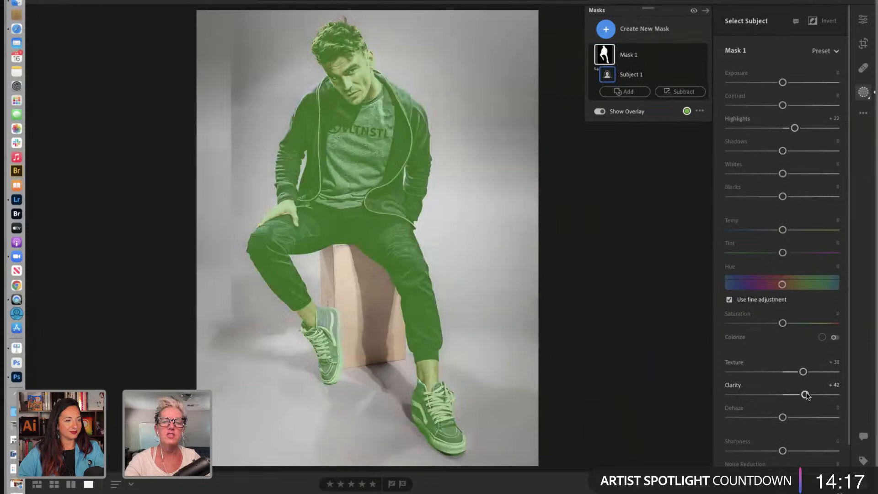
Change the mask overlay mode to White on Black and display the subject mask with it
click(600, 112)
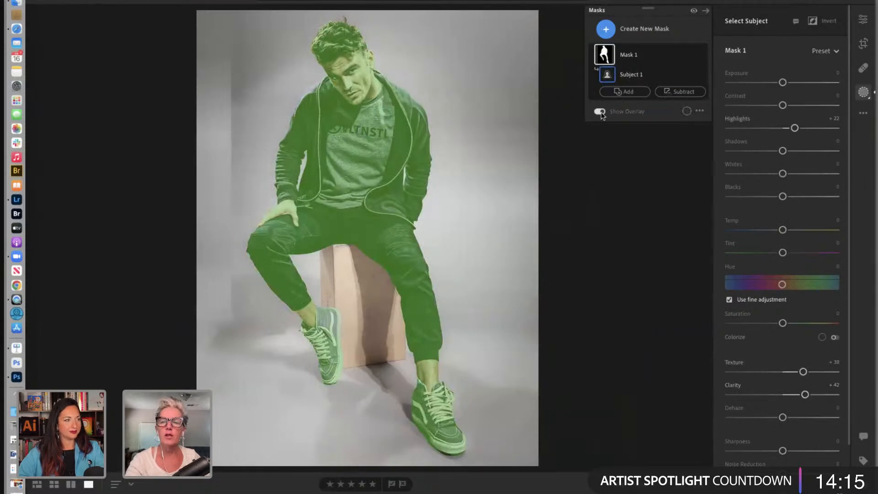
click(701, 111)
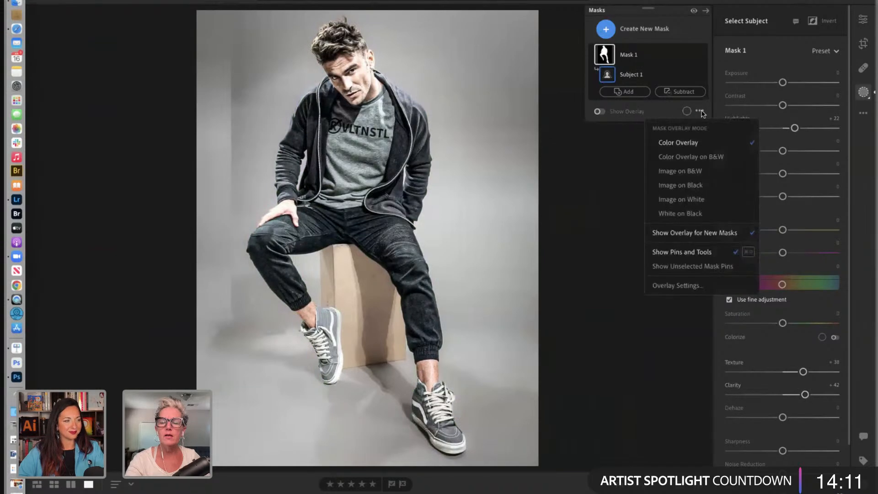
click(691, 207)
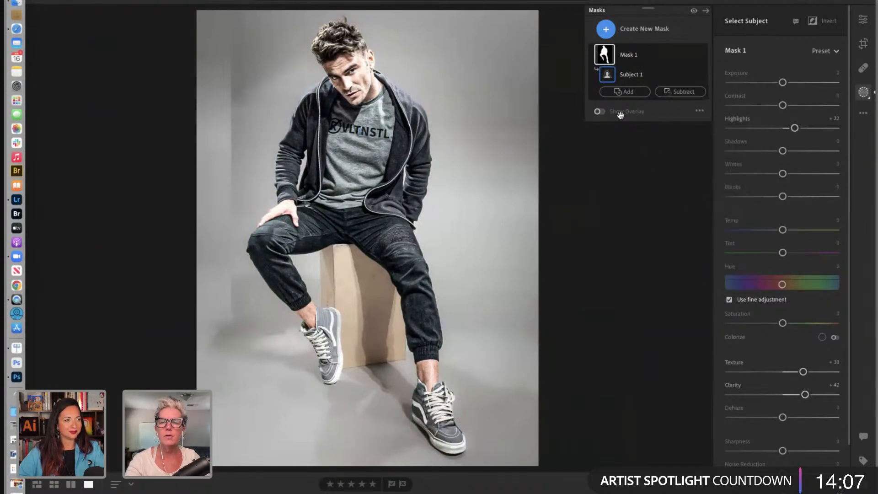
click(599, 111)
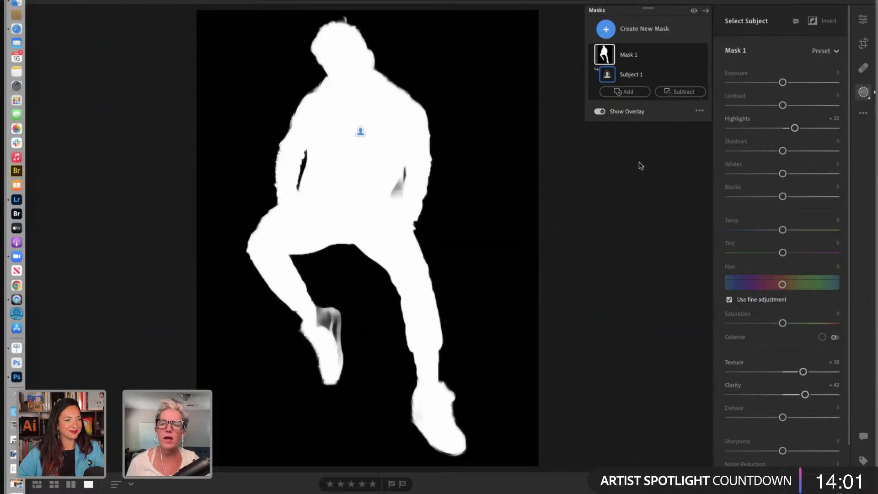
Add a brush to Mask 1, shrink it, and paint in the grey gap between the jacket's waist and sleeve
click(624, 92)
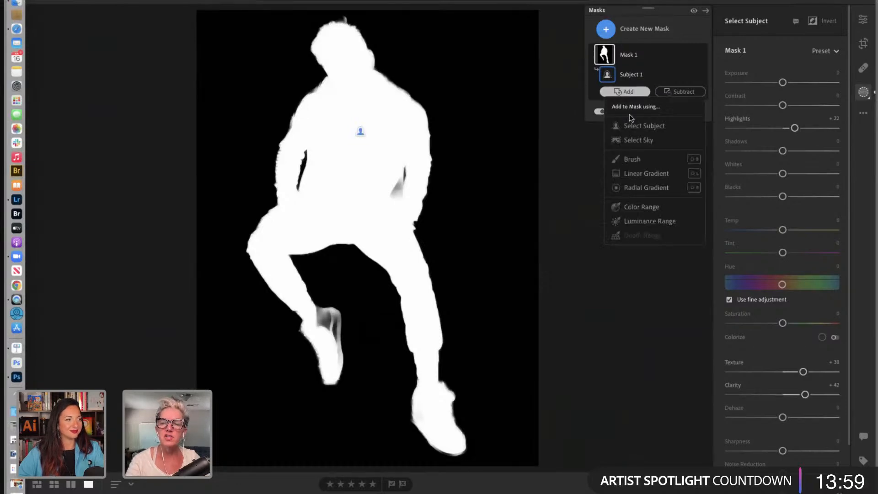
click(632, 159)
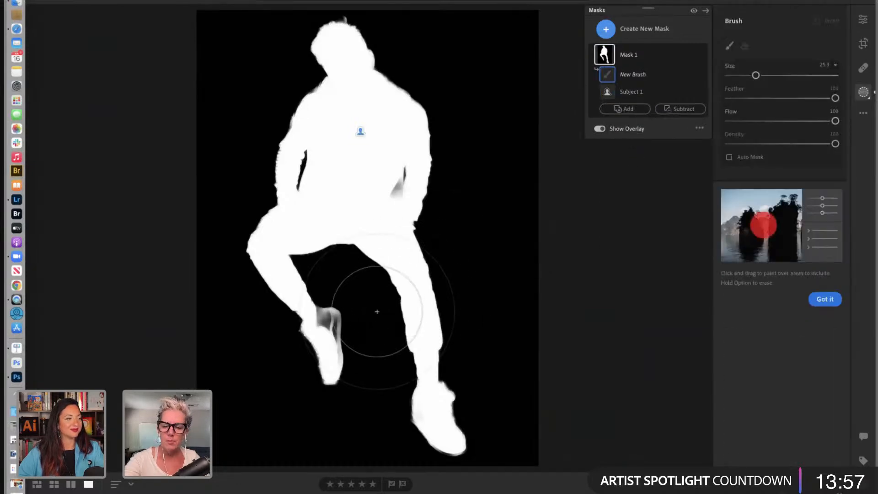
key(bracketleft)
key(bracketleft)
key(bracketleft)
key(bracketleft)
key(bracketleft)
key(bracketleft)
key(bracketleft)
key(bracketleft)
key(bracketleft)
key(bracketleft)
key(bracketleft)
key(bracketleft)
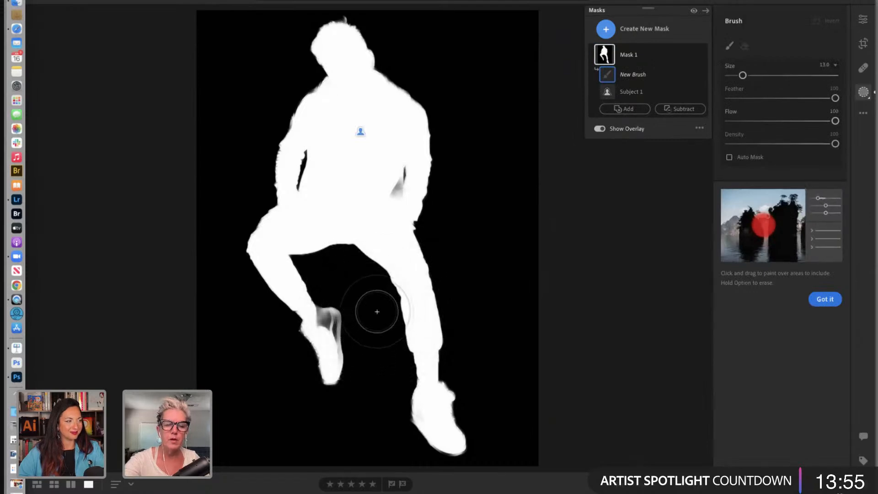
key(bracketleft)
key(bracketleft)
key(bracketleft)
mouse_move(369, 211)
mouse_down()
mouse_move(395, 189)
mouse_move(394, 177)
mouse_move(399, 196)
mouse_move(398, 180)
mouse_up()
Resize the brush and paint the raised shoe's missing heel and the upper chest into Mask 1, finishing at size 6.0
key(bracketleft)
key(bracketleft)
key(bracketleft)
key(bracketleft)
key(bracketleft)
key(bracketleft)
key(bracketleft)
key(bracketleft)
mouse_move(323, 326)
mouse_down()
mouse_move(309, 309)
mouse_move(334, 314)
mouse_move(338, 353)
mouse_move(324, 316)
mouse_move(327, 331)
mouse_move(319, 324)
mouse_up()
key(bracketright)
key(bracketright)
key(bracketright)
key(bracketright)
drag(331, 102, 337, 106)
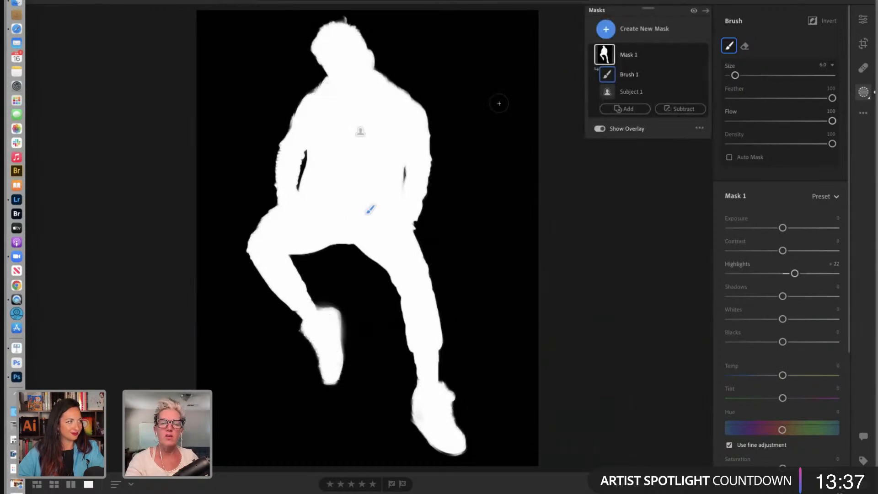
Hide the mask overlay and make an inverted duplicate of the whole Mask 1 group
click(600, 128)
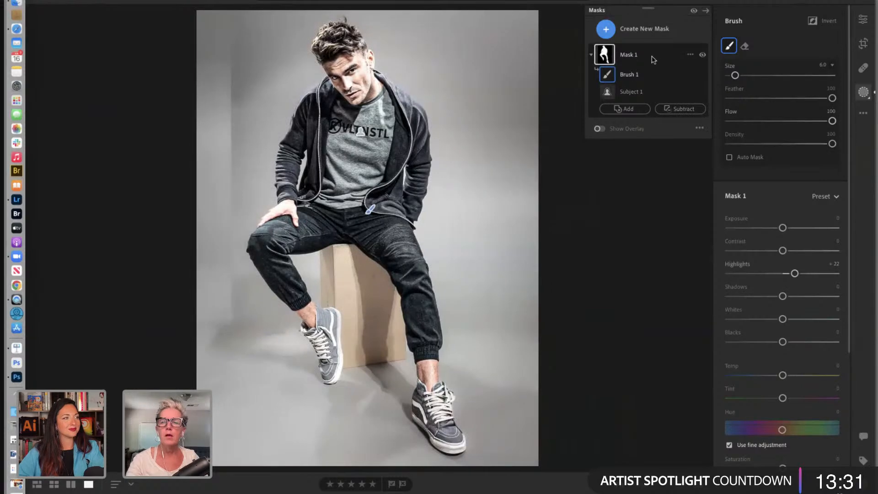
click(630, 55)
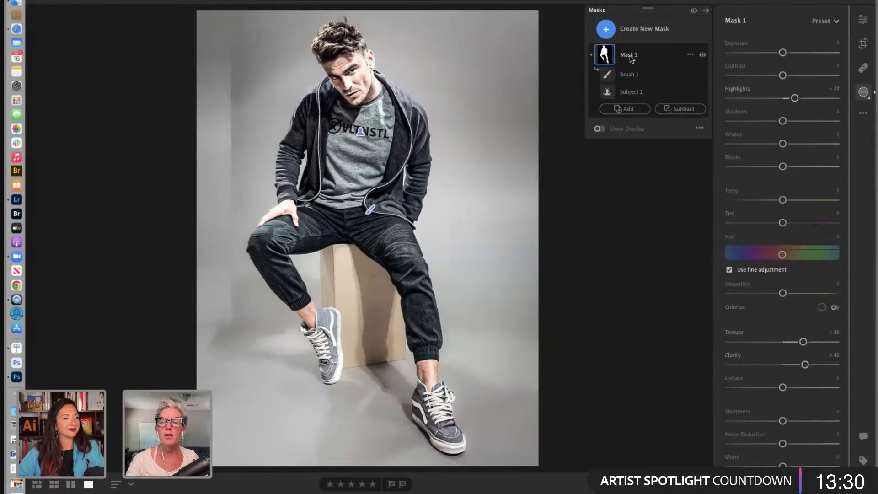
click(690, 55)
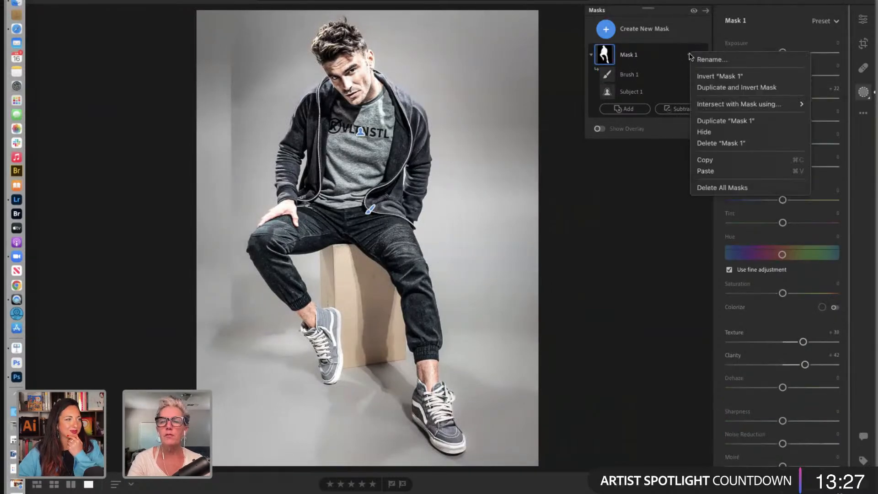
click(702, 91)
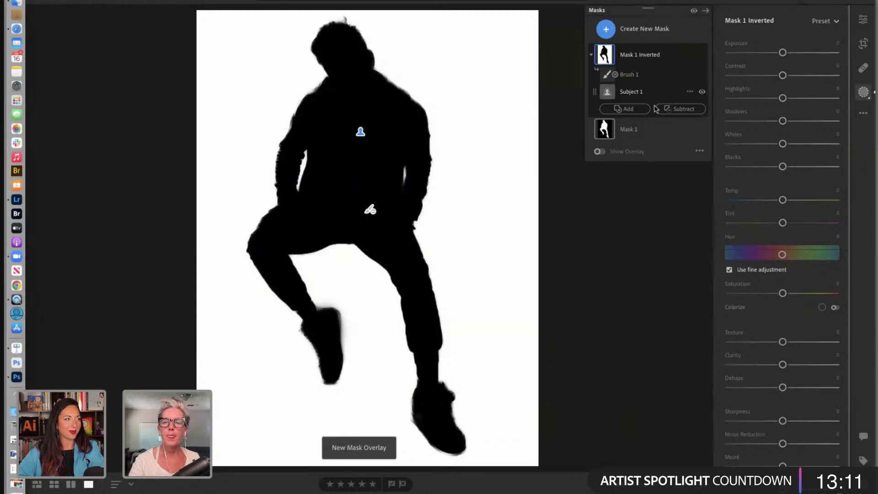
Turn off the overlay on the inverted mask and set the overlay mode back to Color Overlay
click(599, 151)
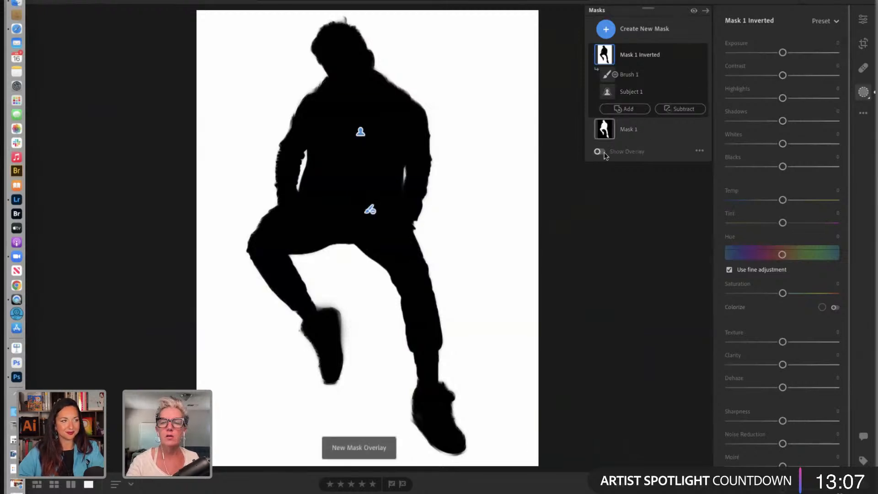
click(633, 74)
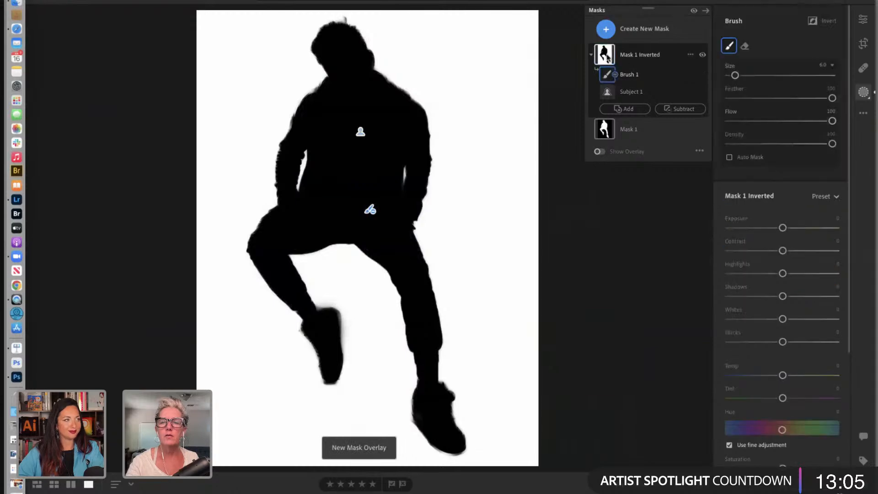
click(608, 56)
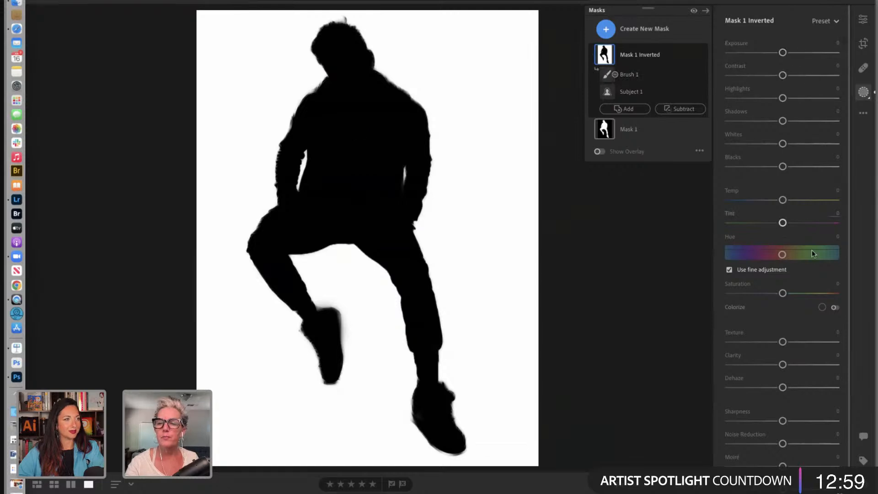
click(835, 22)
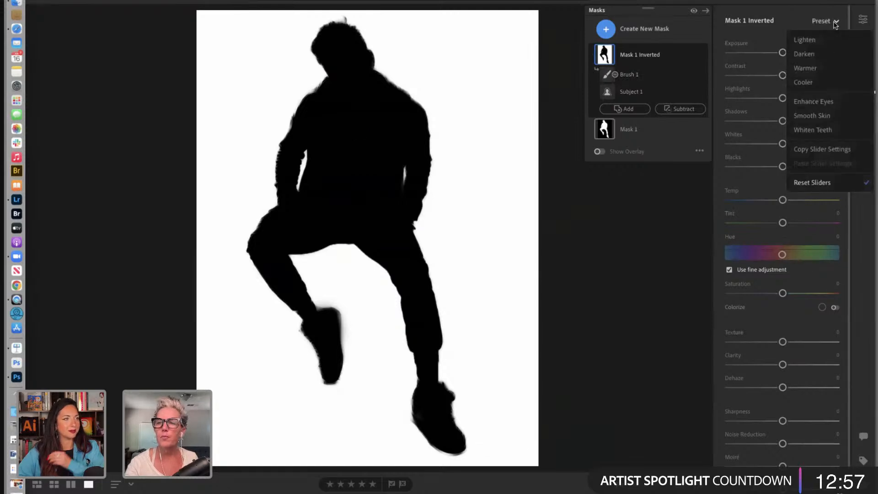
click(804, 22)
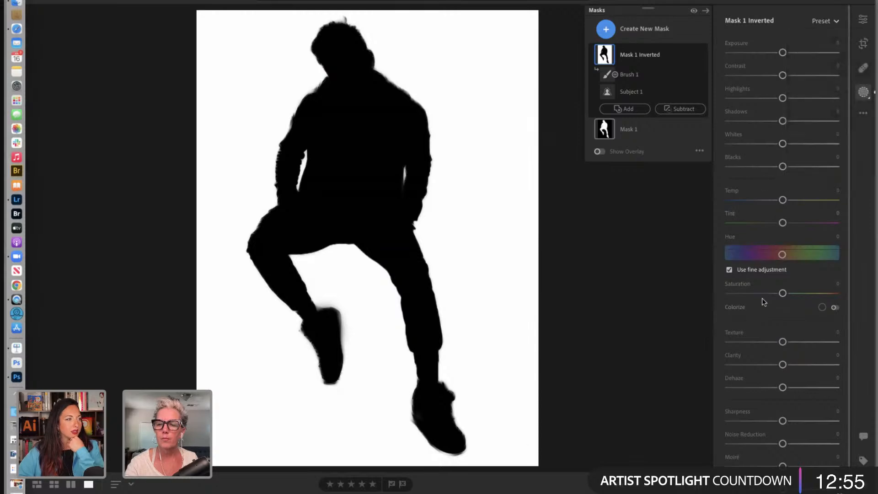
click(783, 342)
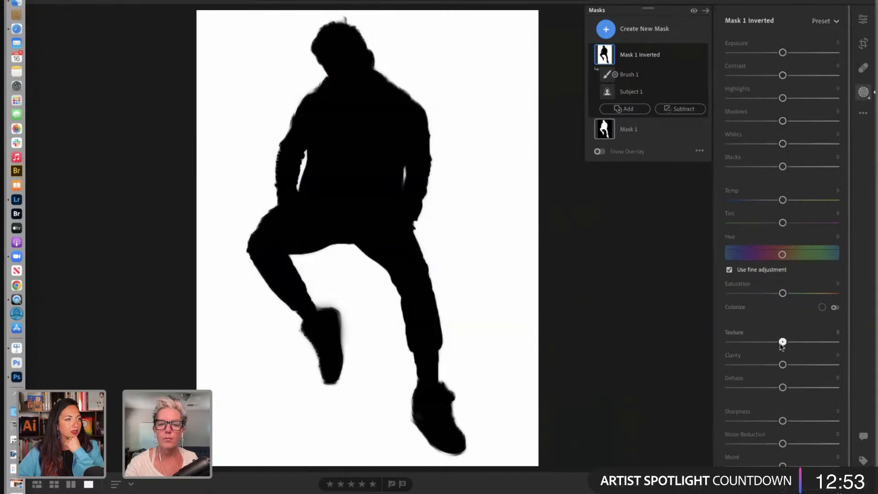
click(700, 151)
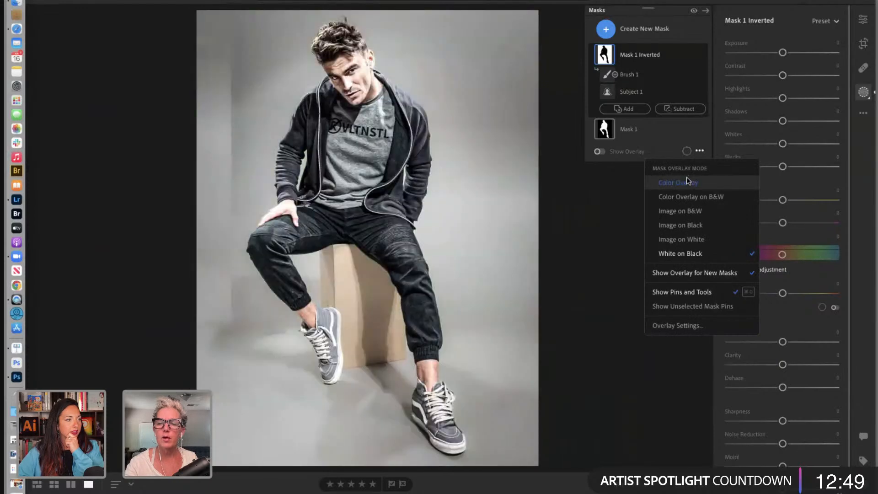
click(687, 181)
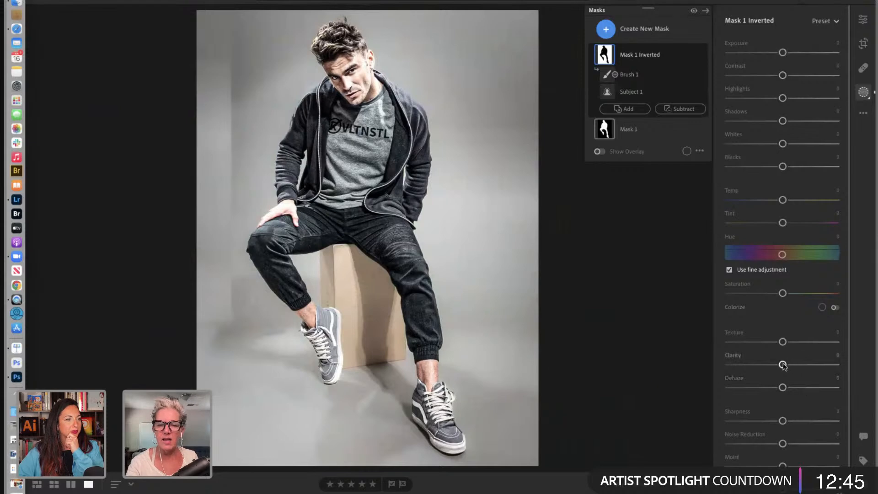
Set the inverted mask's saturation to +1, enable Colorize, and pick a muted teal green to tint the background
drag(783, 293, 784, 316)
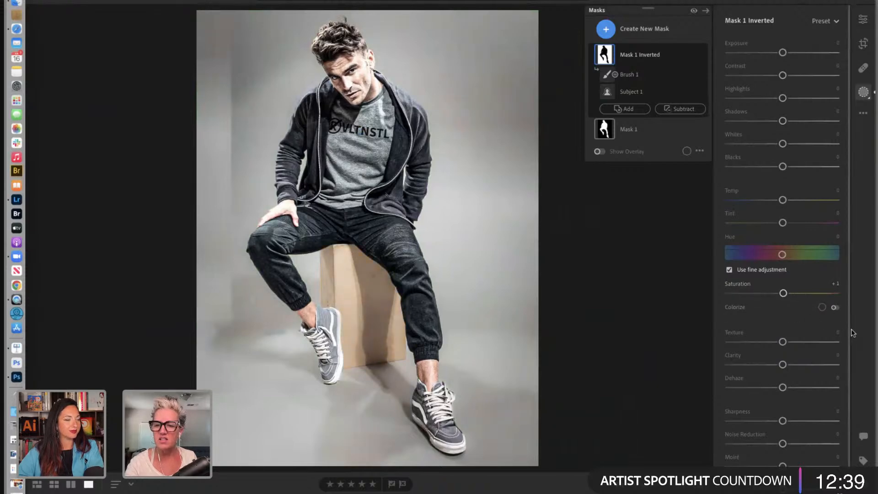
click(835, 308)
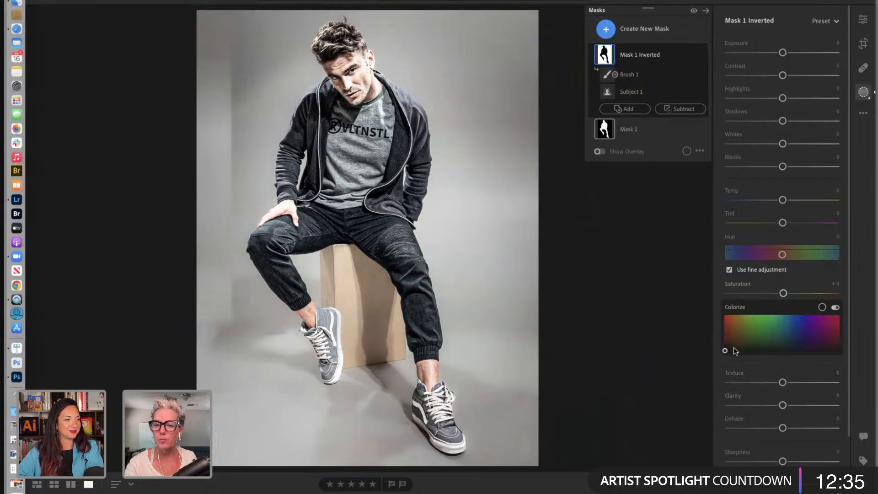
mouse_move(727, 351)
mouse_down()
mouse_move(770, 329)
mouse_move(779, 334)
mouse_up()
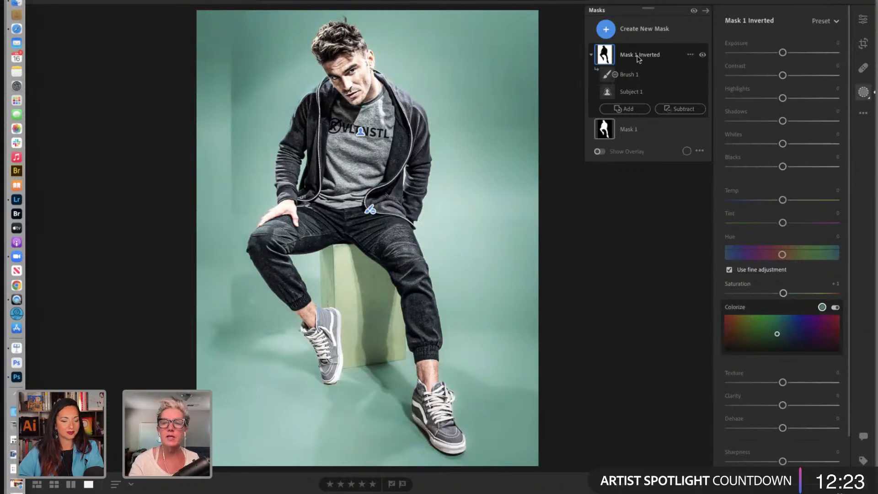
Rename the inverted mask as "background 1 Inverted"
click(690, 55)
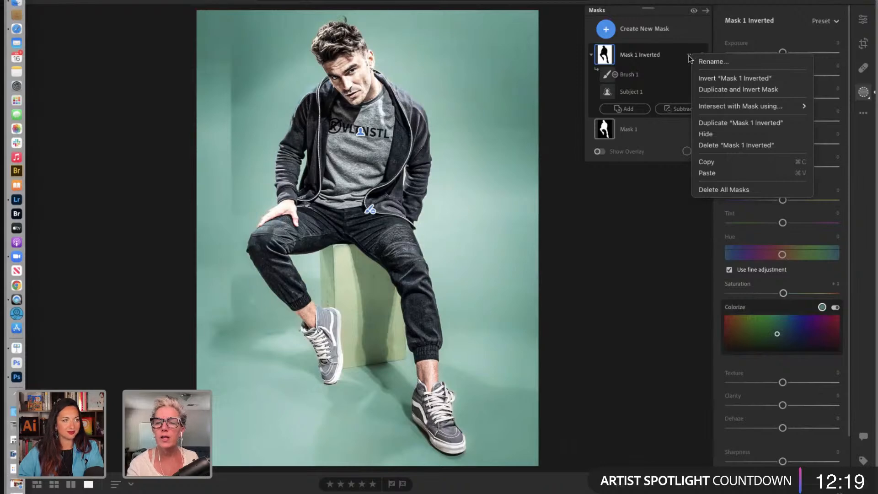
click(691, 57)
click(690, 57)
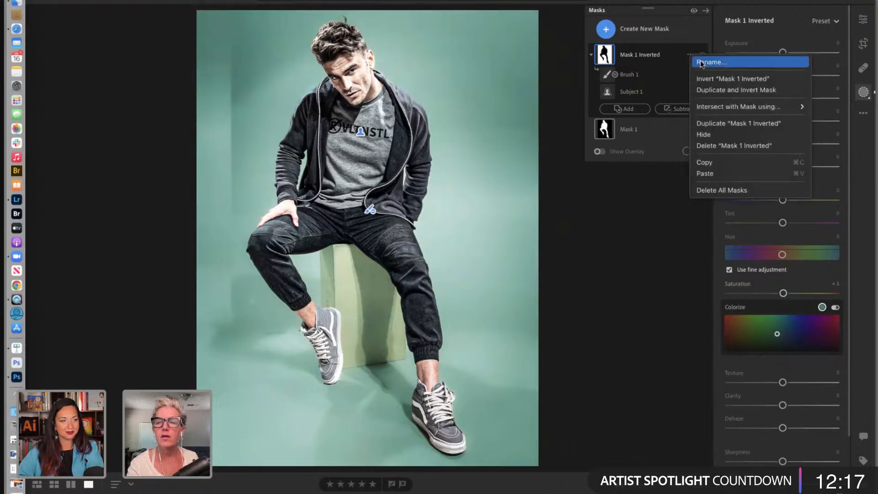
click(707, 62)
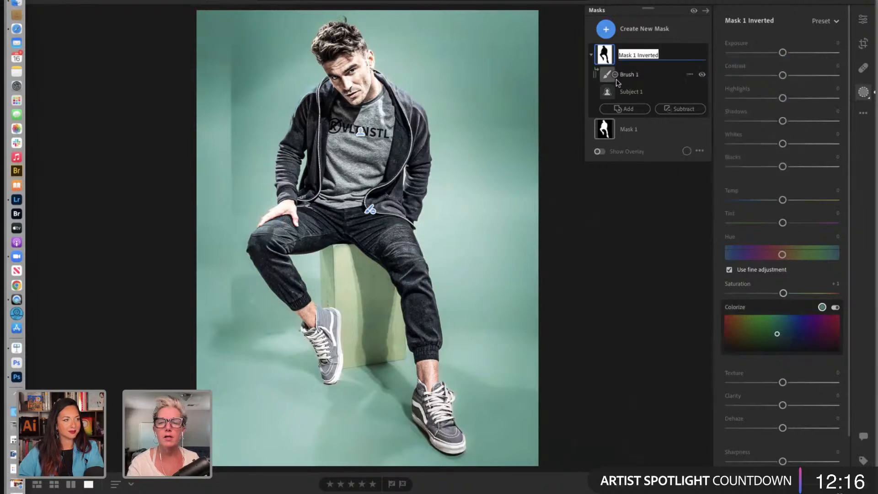
click(631, 54)
key(BackSpace)
key(BackSpace)
key(BackSpace)
key(BackSpace)
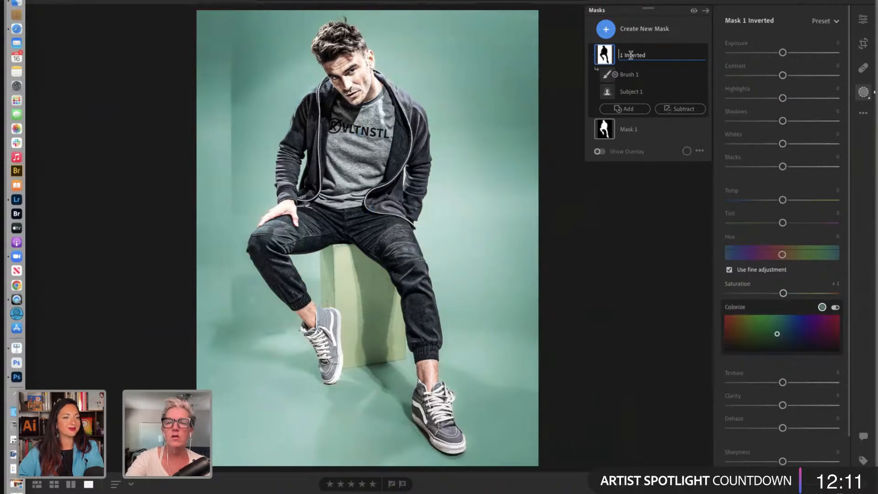
text(background)
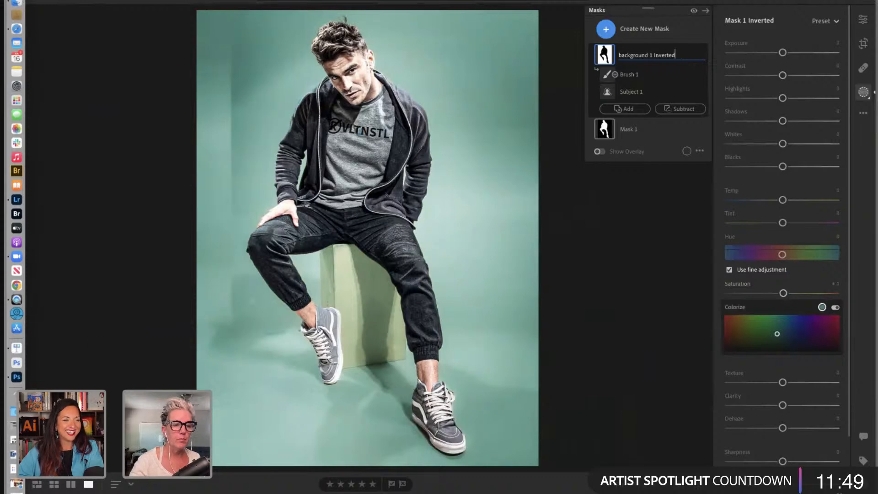
Switch to the Keynote presentation, start the slideshow, and advance through the 3rd party apps slides to the Special Effects slide
click(16, 347)
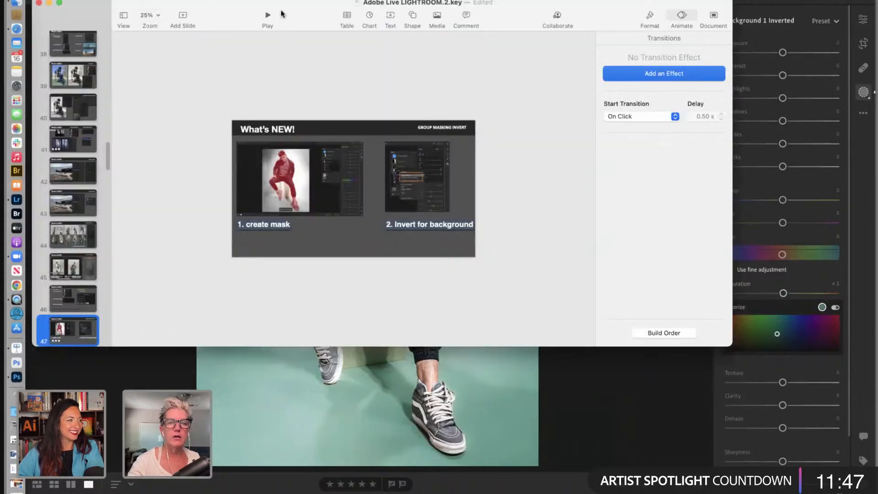
click(268, 16)
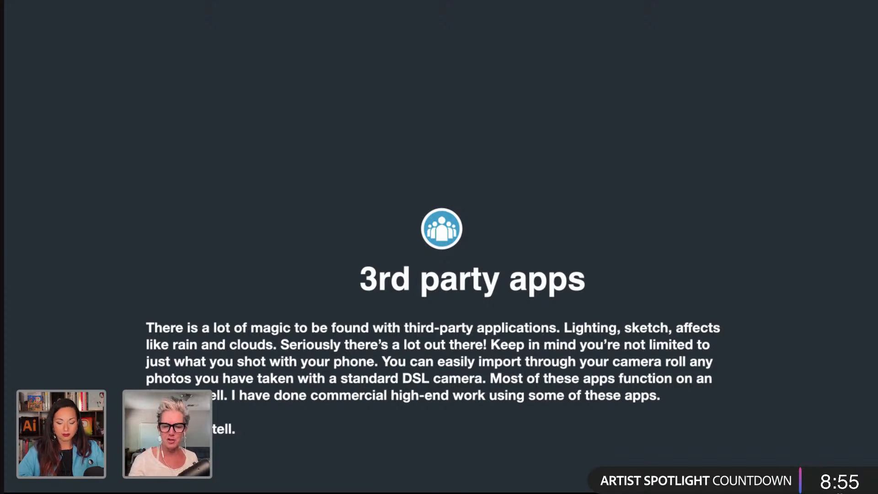
key(Right)
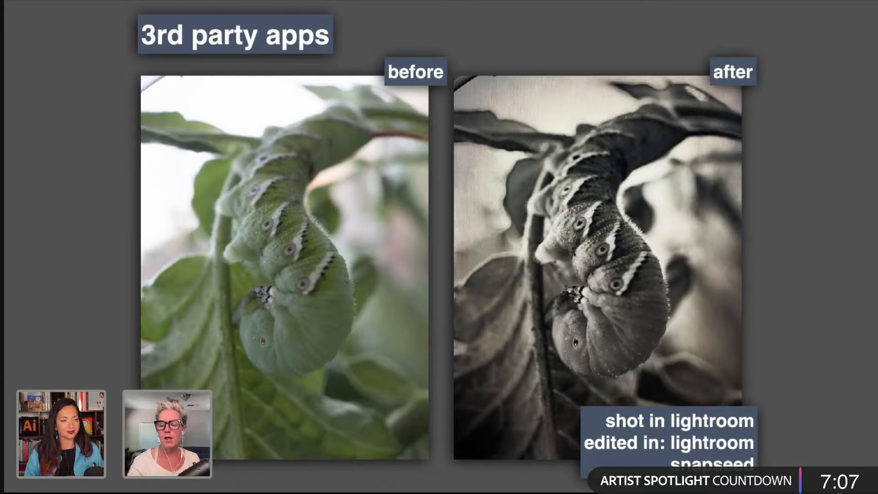
key(Right)
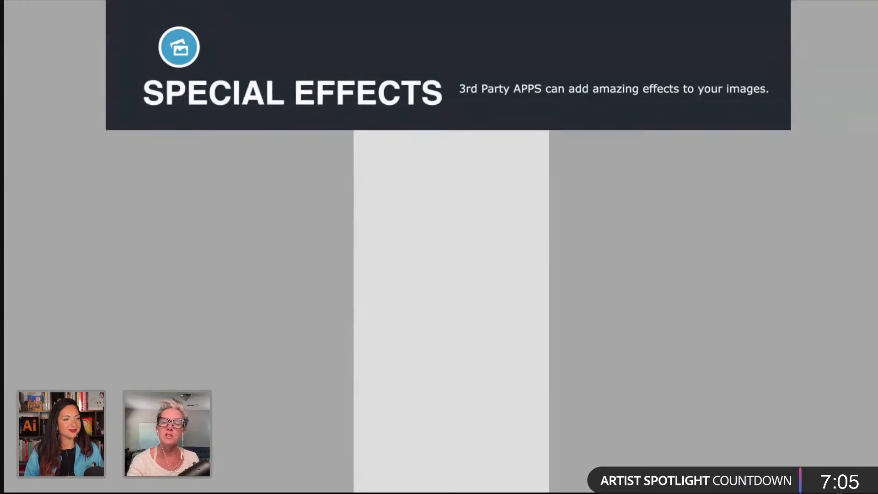